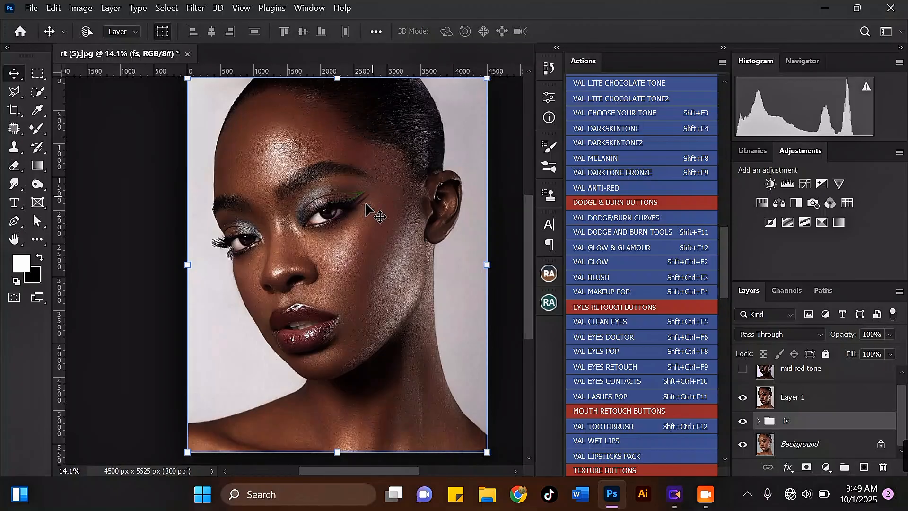
Compare the retouch stages by toggling the fs group, Layer 1 and mid red tone, leaving only fs and Background showing.
left_click(742, 398)
left_click(742, 420)
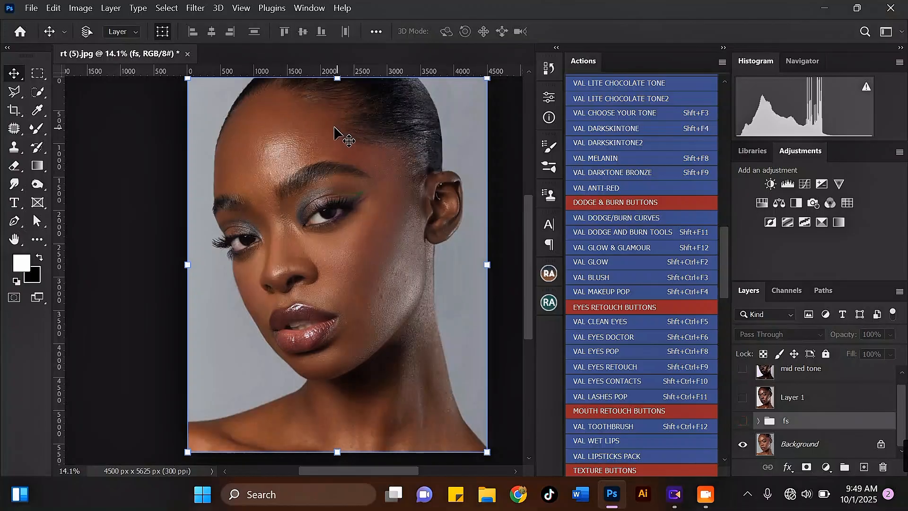
scroll(319, 123, "up", 1)
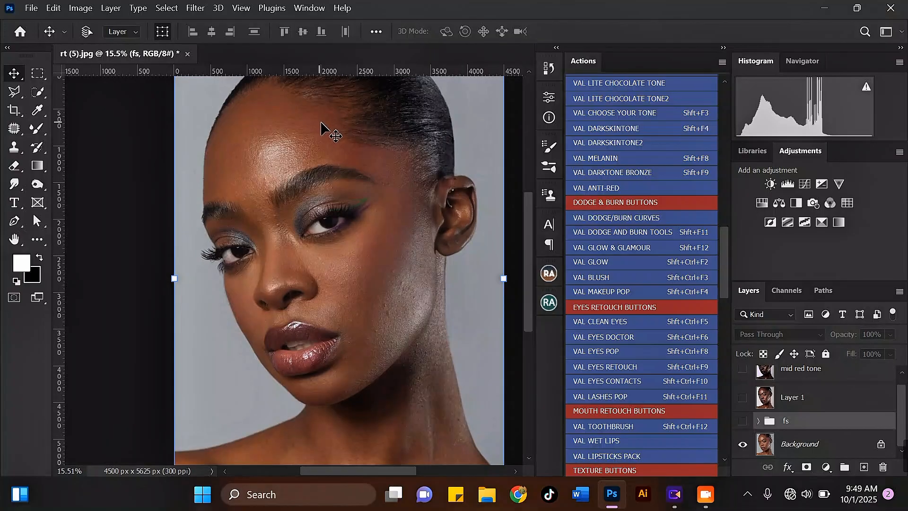
left_click(742, 421)
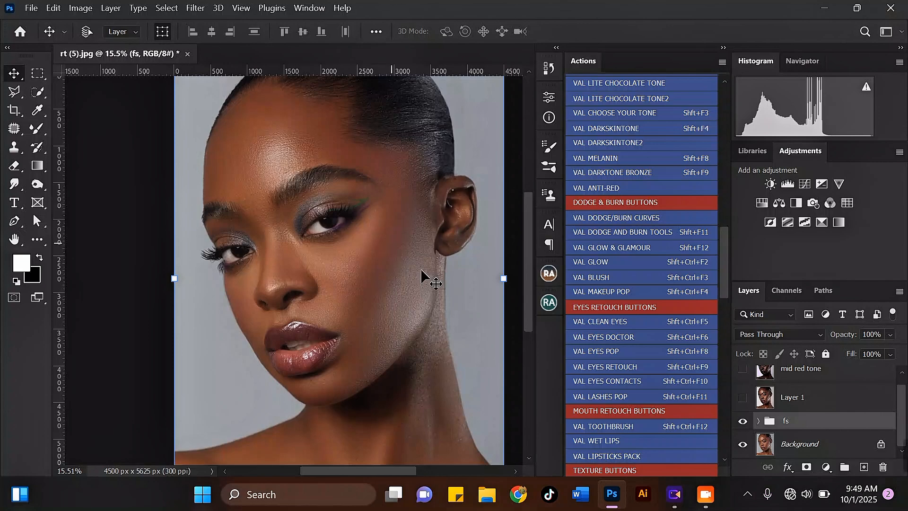
left_click(743, 398)
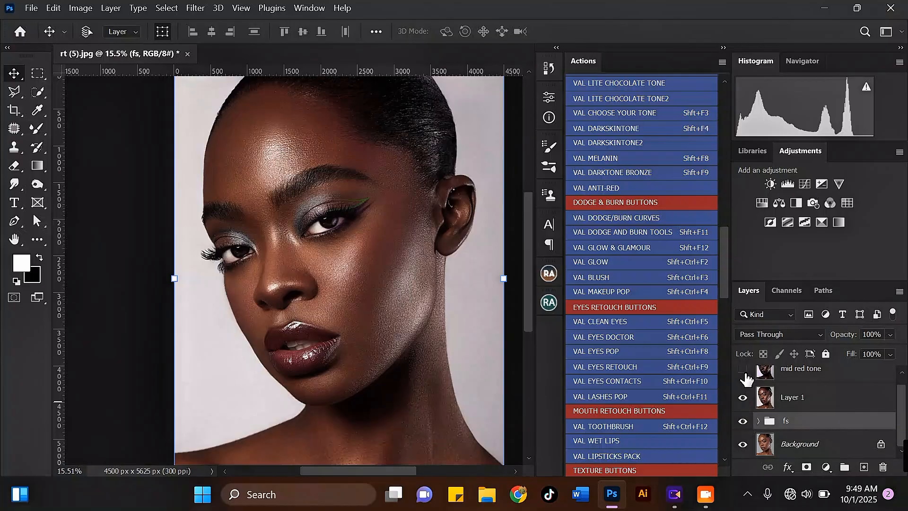
left_click(742, 397)
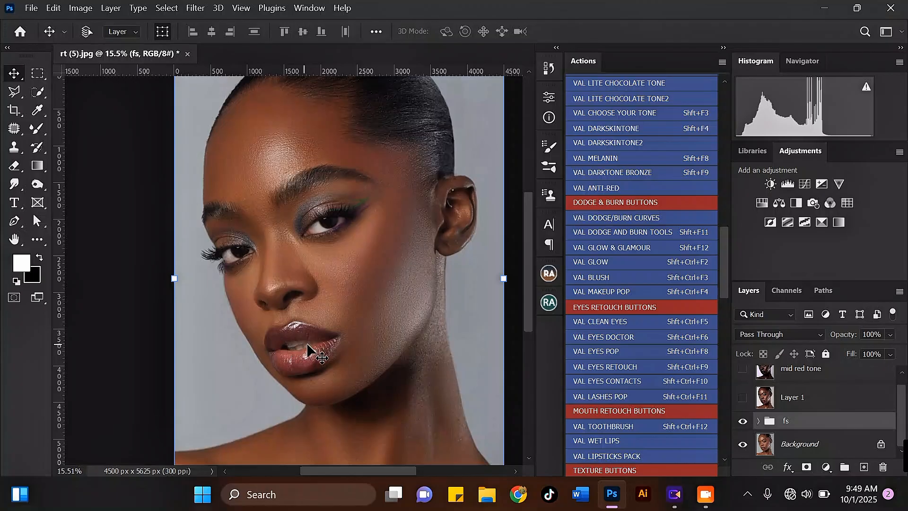
left_click(742, 397)
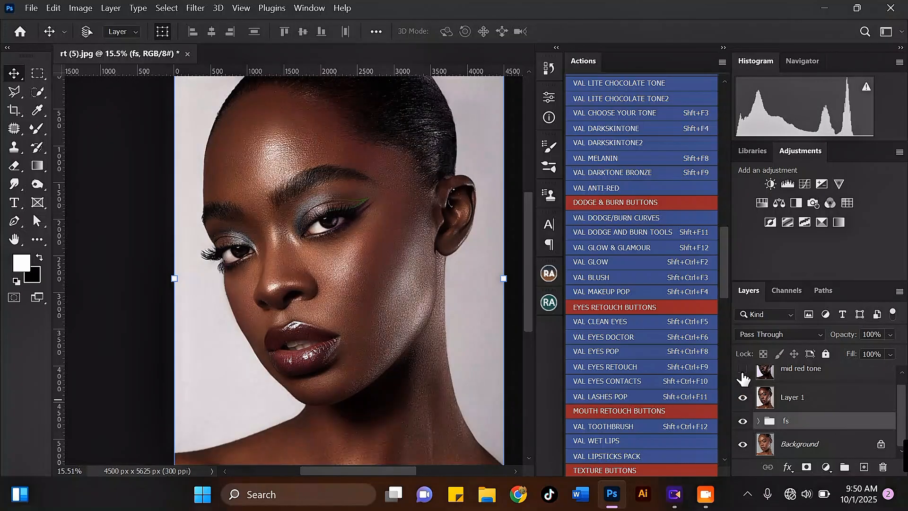
left_click(742, 374)
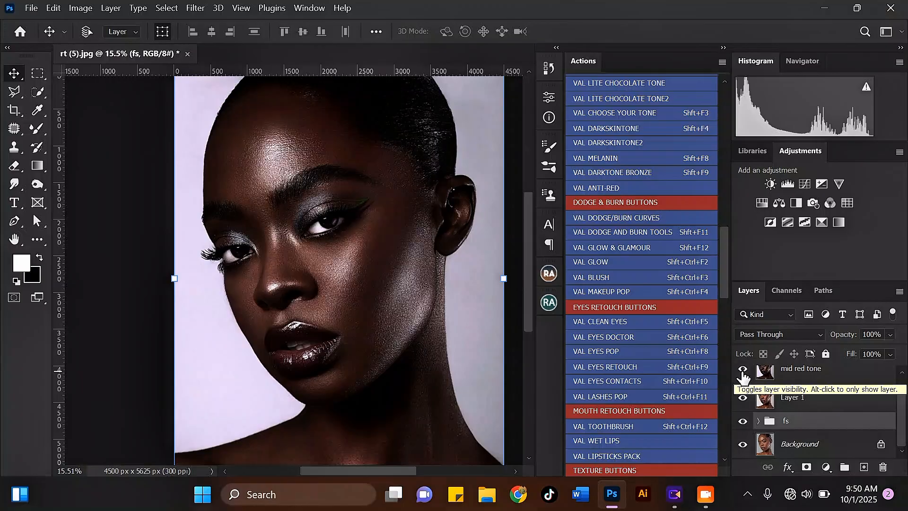
left_click(742, 374)
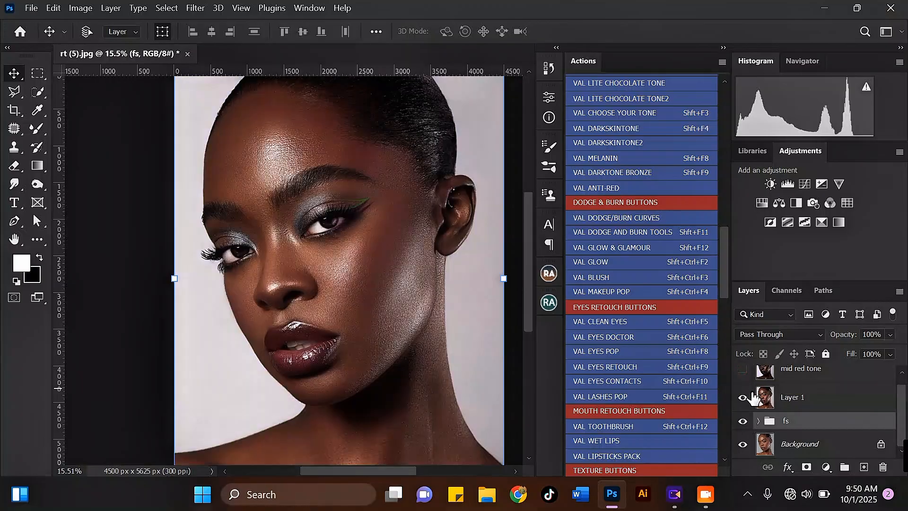
left_click(742, 397)
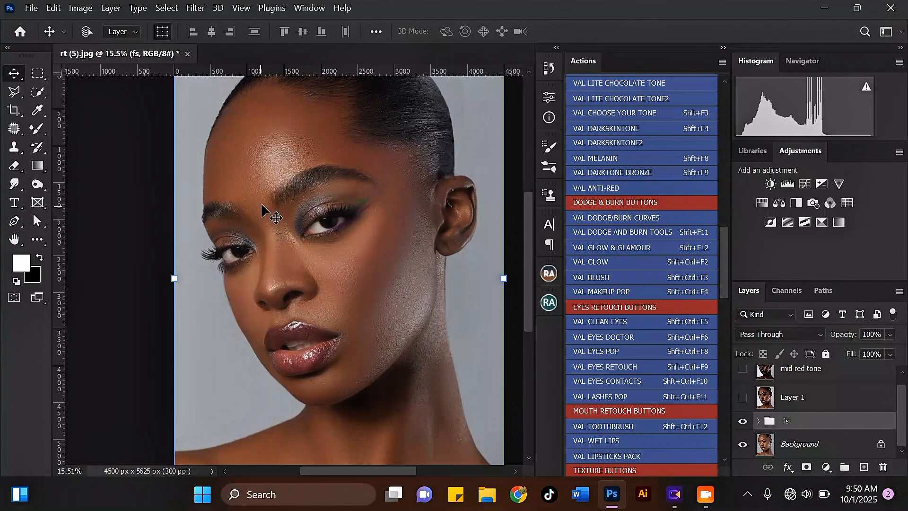
Examine the nose, nostrils, lips and surrounding skin up close for stray hairs and blemishes.
scroll(284, 274, "up", 2)
scroll(284, 274, "up", 3)
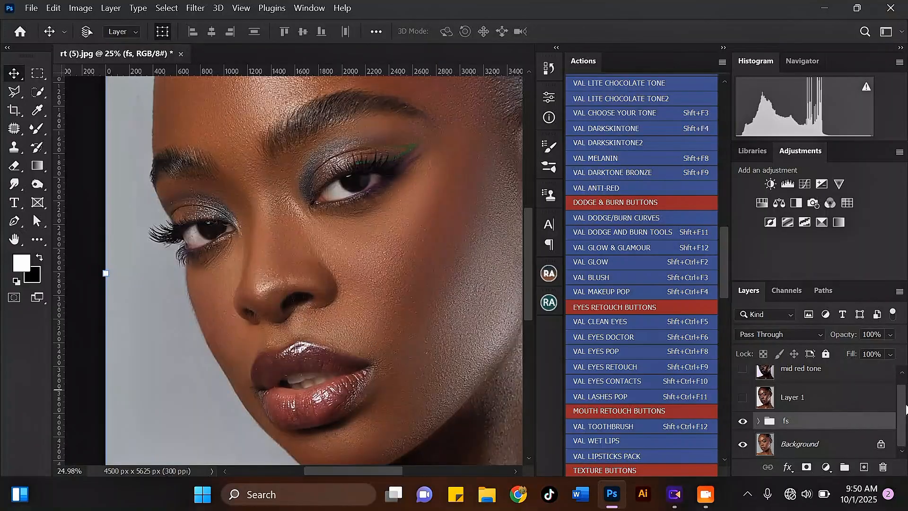
scroll(316, 311, "up", 2)
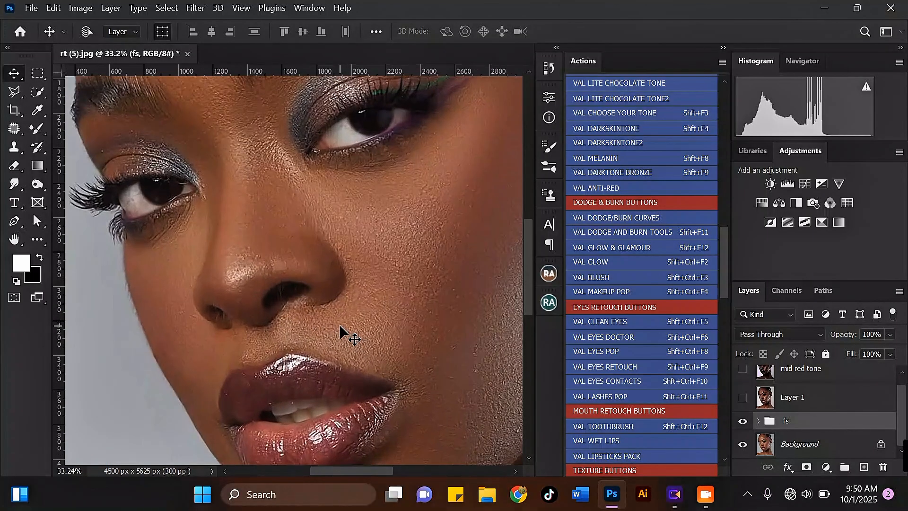
scroll(283, 321, "up", 2)
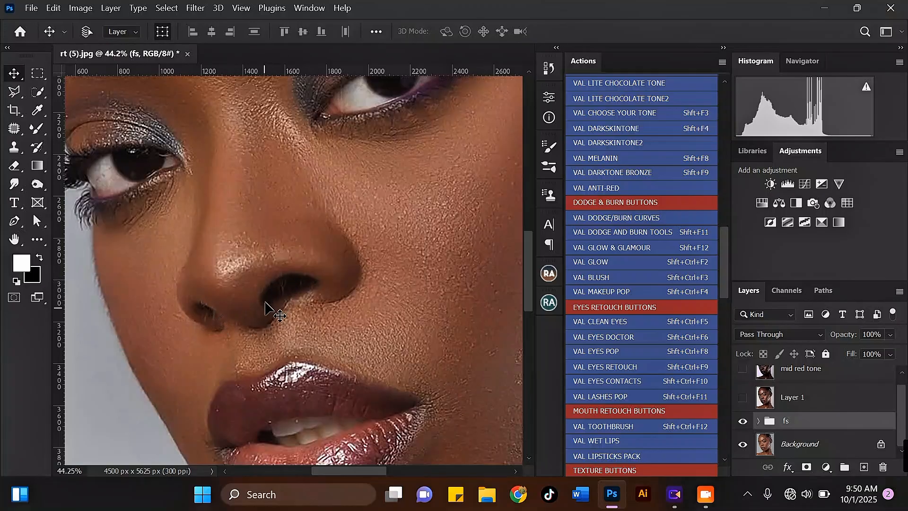
scroll(260, 283, "down", 2)
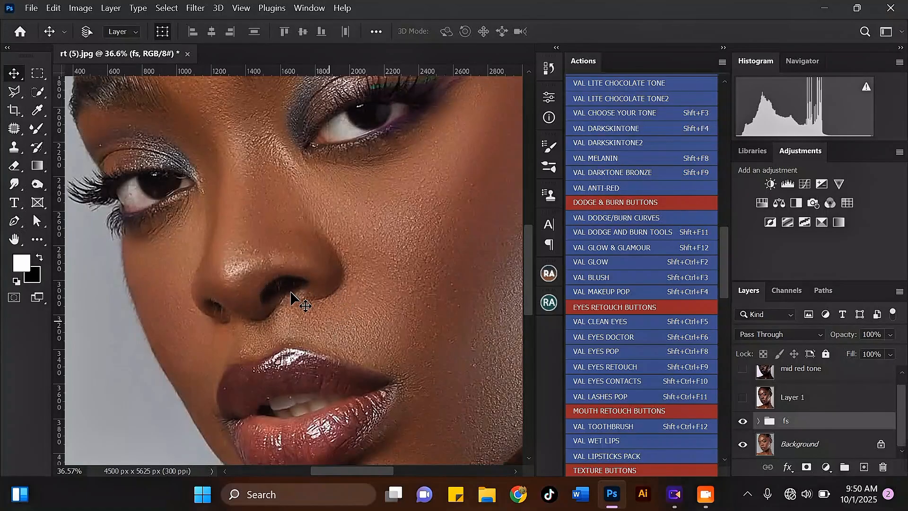
scroll(285, 275, "up", 2)
scroll(227, 341, "up", 3)
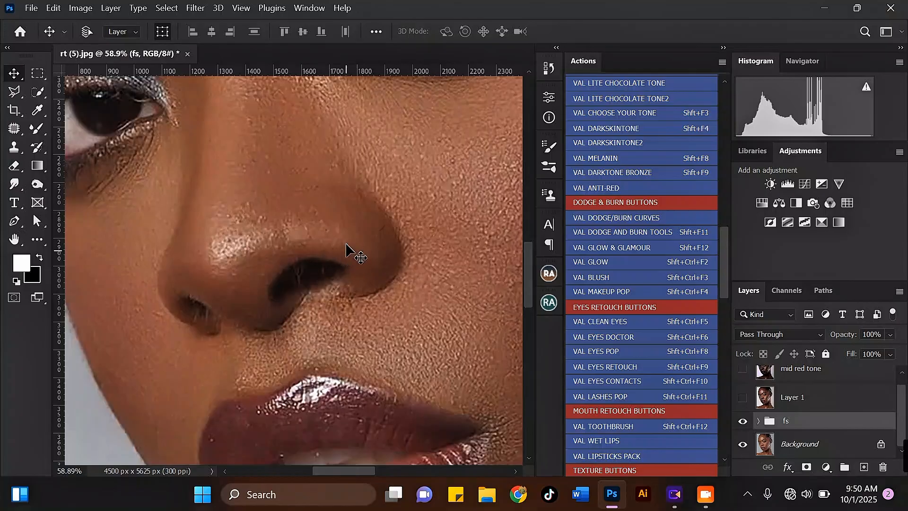
scroll(290, 295, "down", 2)
scroll(290, 279, "up", 2)
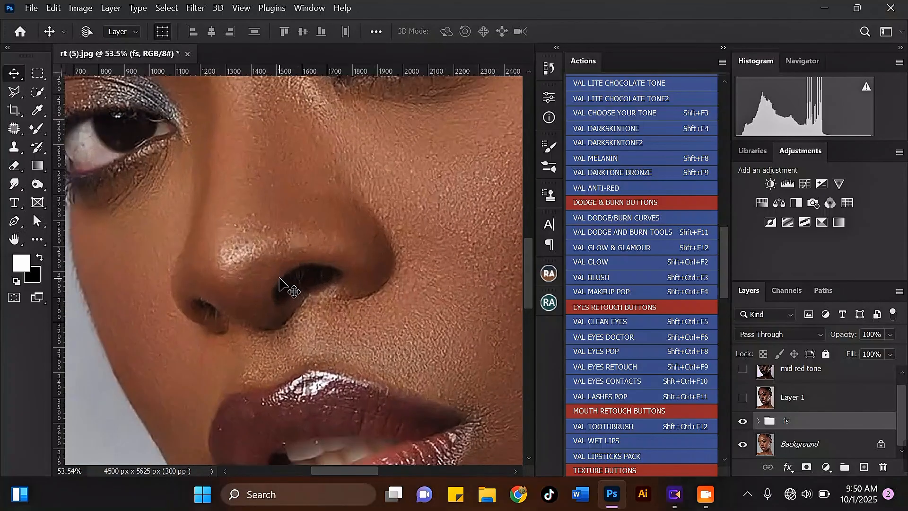
scroll(416, 199, "down", 1)
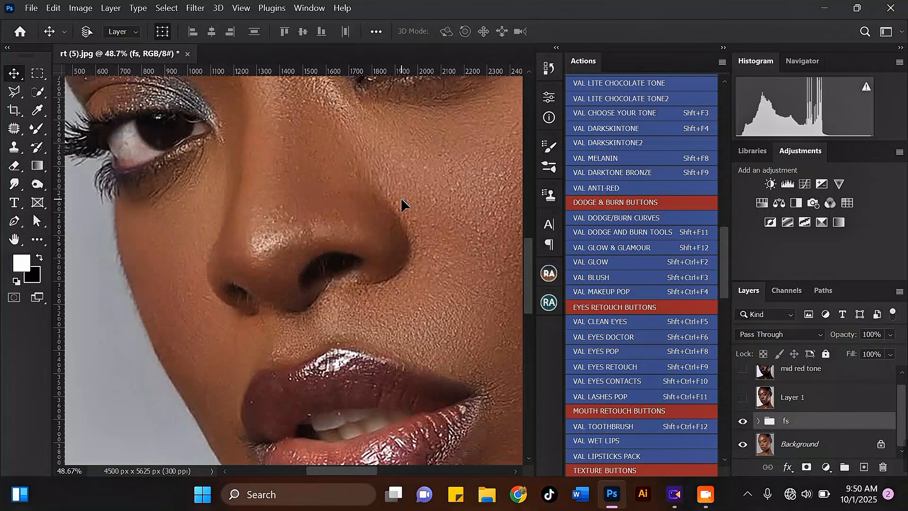
Stamp the visible layers into a new layer above the fs group, and add an empty layer over it for Spot Healing Brush work.
key("ctrl+shift+alt+e")
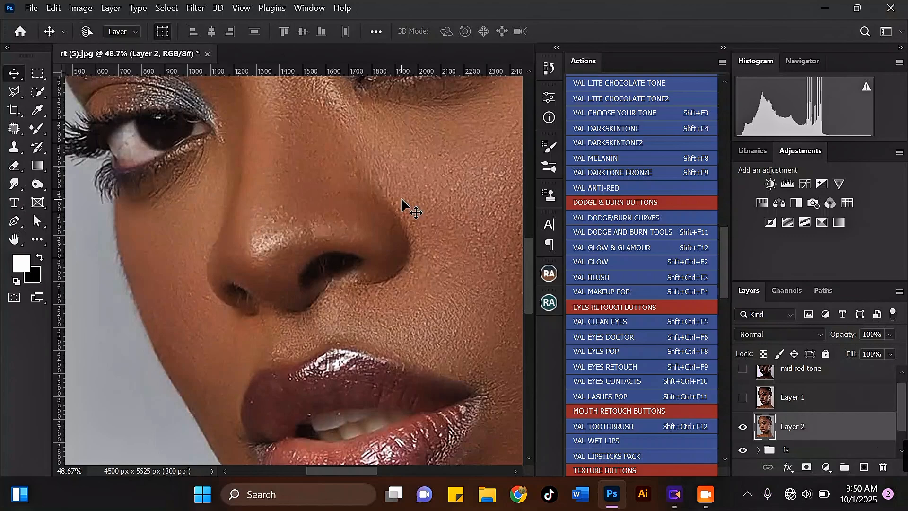
scroll(368, 260, "up", 1)
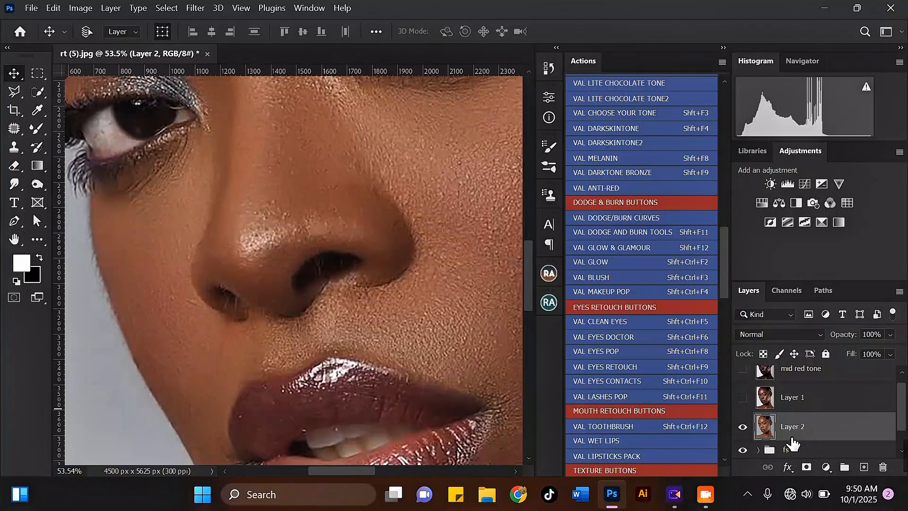
left_click(18, 132)
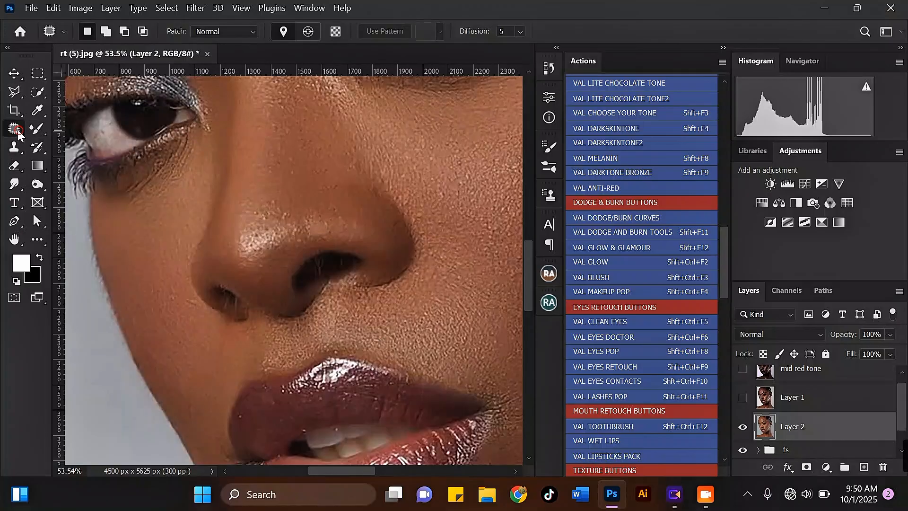
left_click(62, 129)
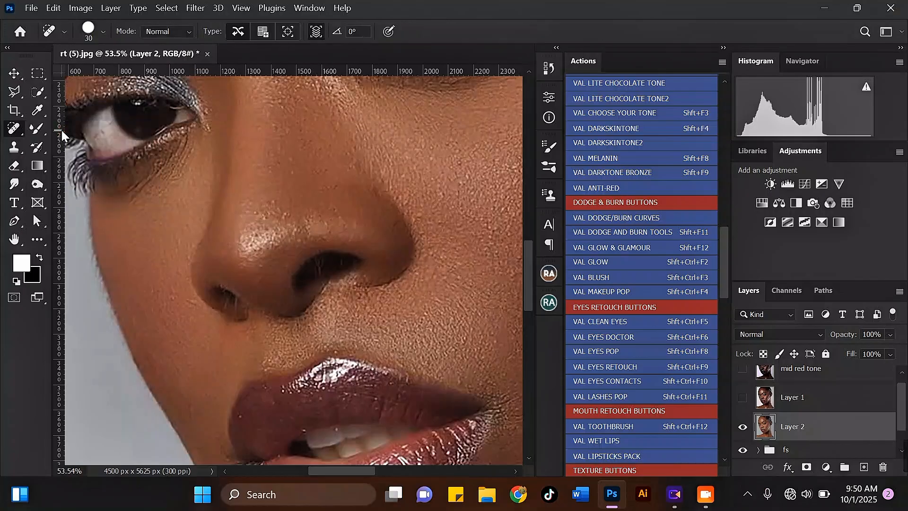
left_click(104, 32)
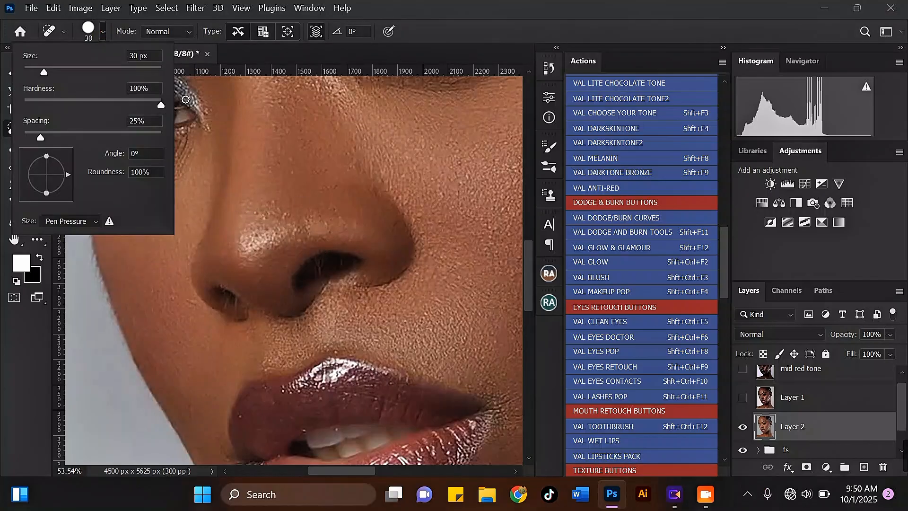
left_click(369, 49)
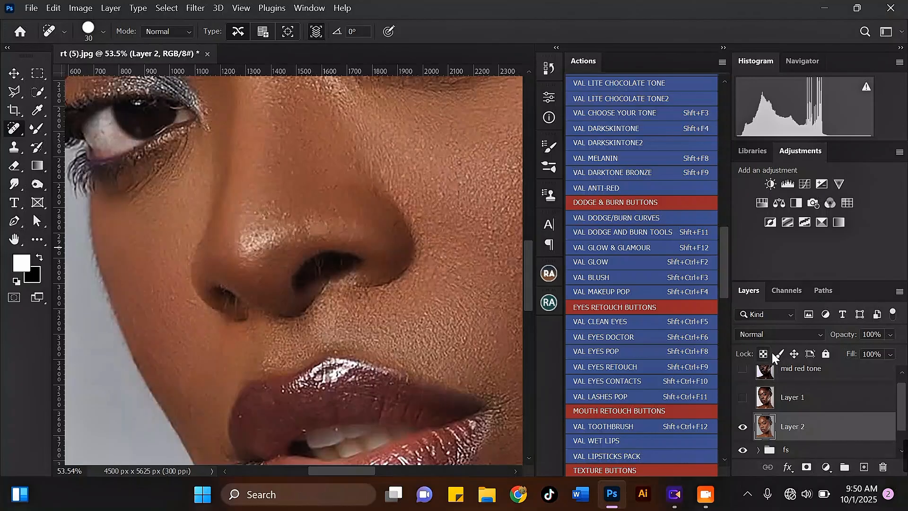
left_click_drag(900, 404, 901, 408)
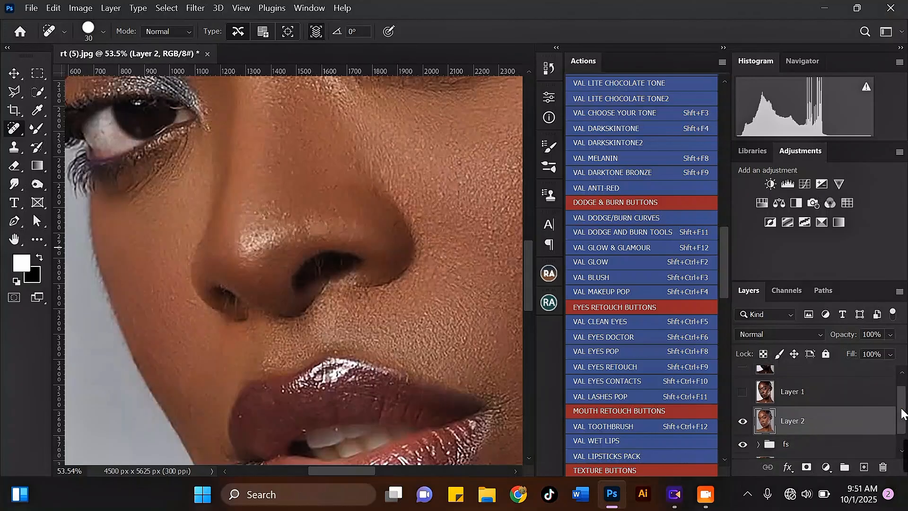
left_click(864, 467)
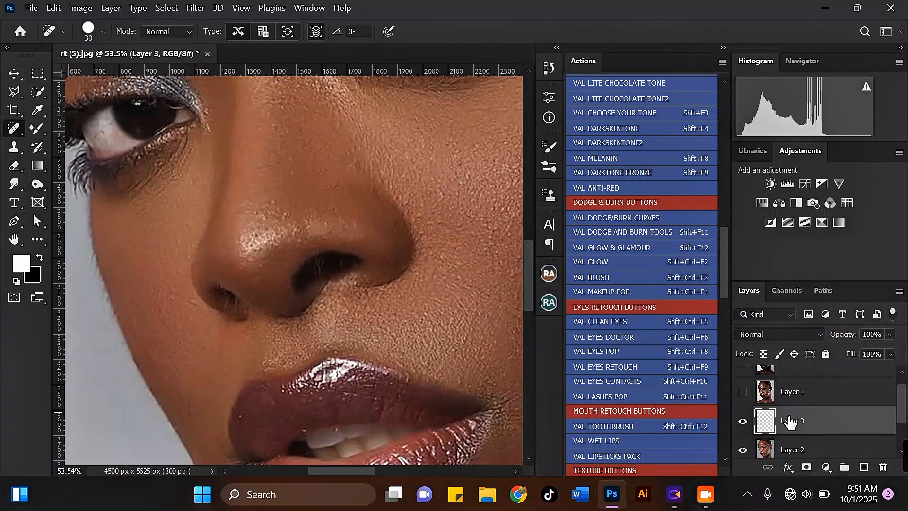
Remove the stray hairs inside both nostrils on the empty layer using the Spot Healing Brush.
scroll(300, 305, "up", 6)
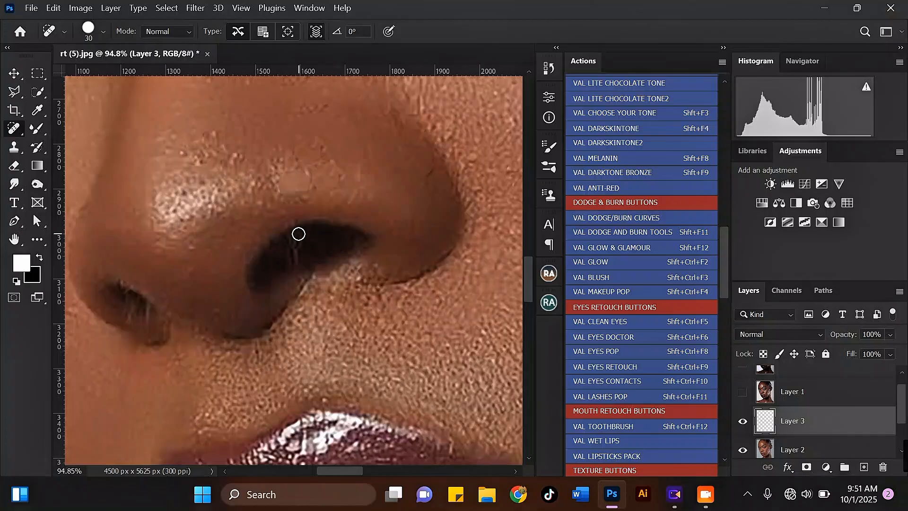
left_click_drag(298, 233, 289, 260)
scroll(217, 302, "down", 2)
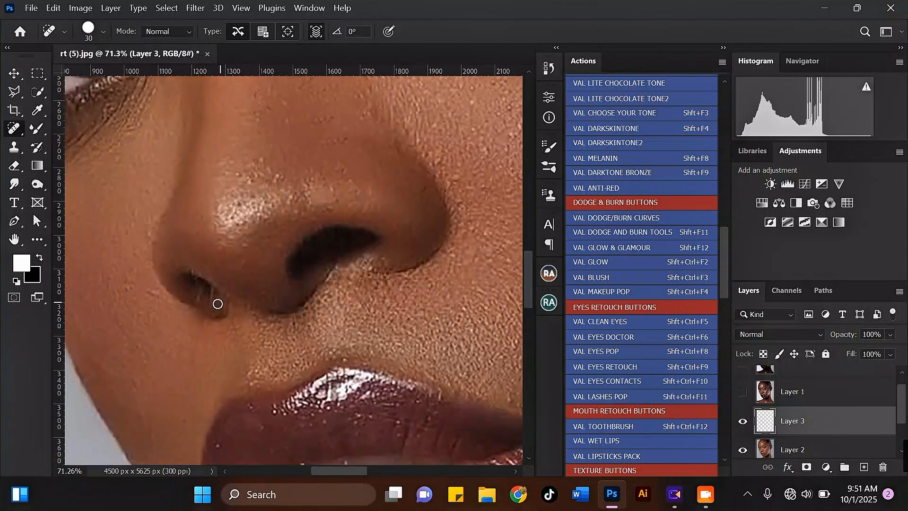
scroll(193, 278, "up", 2)
scroll(192, 277, "up", 2)
mouse_move(192, 272)
left_mouse_down()
mouse_move(223, 290)
mouse_move(219, 310)
mouse_move(200, 299)
mouse_move(210, 298)
left_mouse_up()
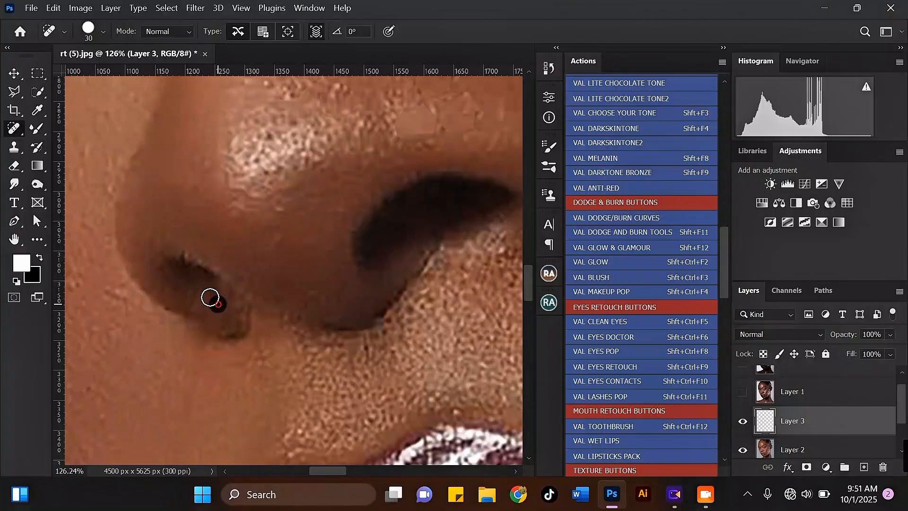
scroll(226, 270, "down", 3)
scroll(256, 254, "down", 5)
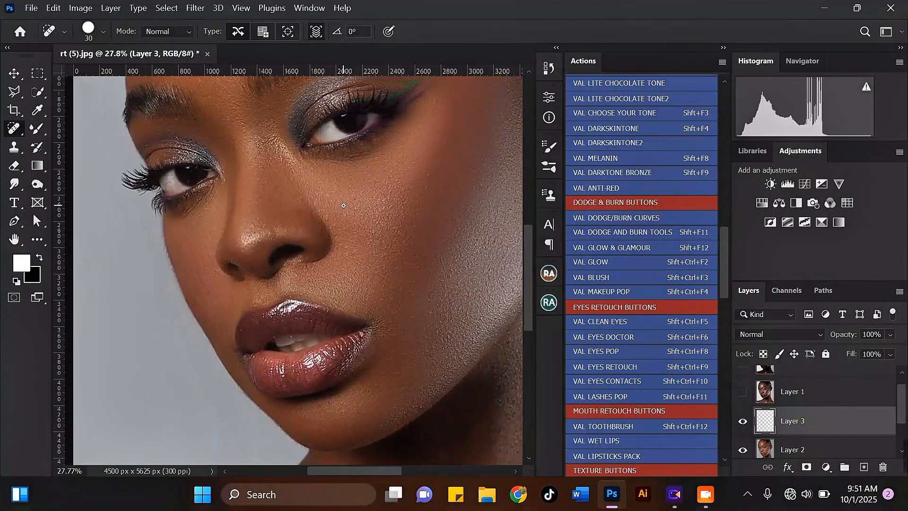
Heal the creases and dark marks beneath the eye farther from the visible ear with short Spot Healing Brush strokes.
scroll(249, 196, "down", 1)
scroll(180, 203, "up", 4)
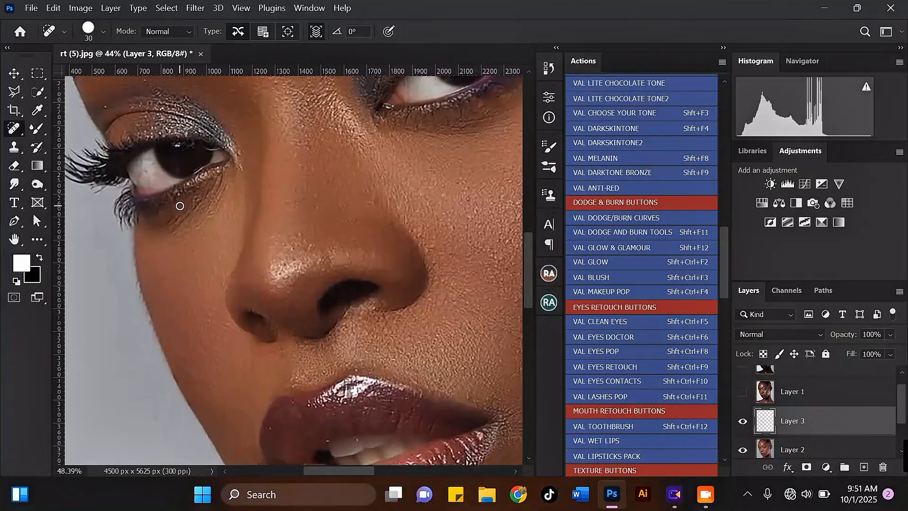
left_click_drag(175, 230, 161, 235)
left_click_drag(206, 195, 191, 215)
left_click_drag(220, 187, 164, 246)
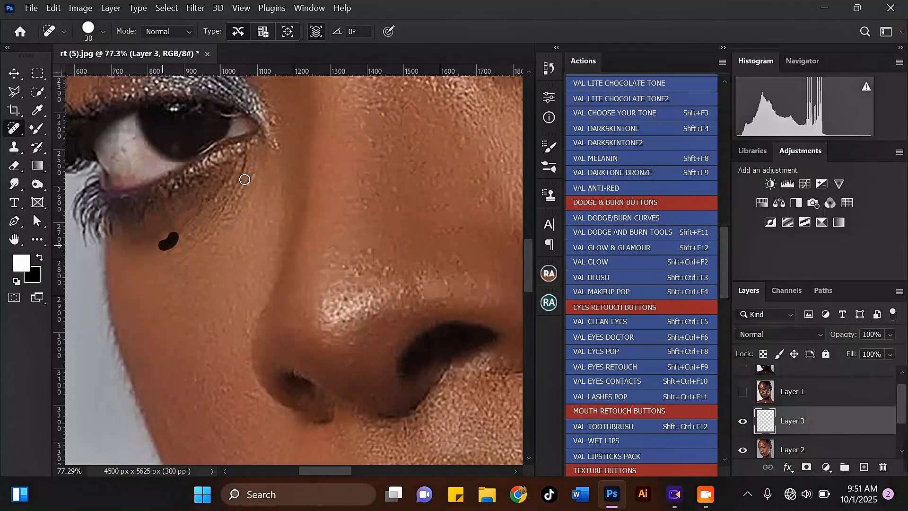
left_click_drag(245, 163, 236, 193)
left_click(251, 179)
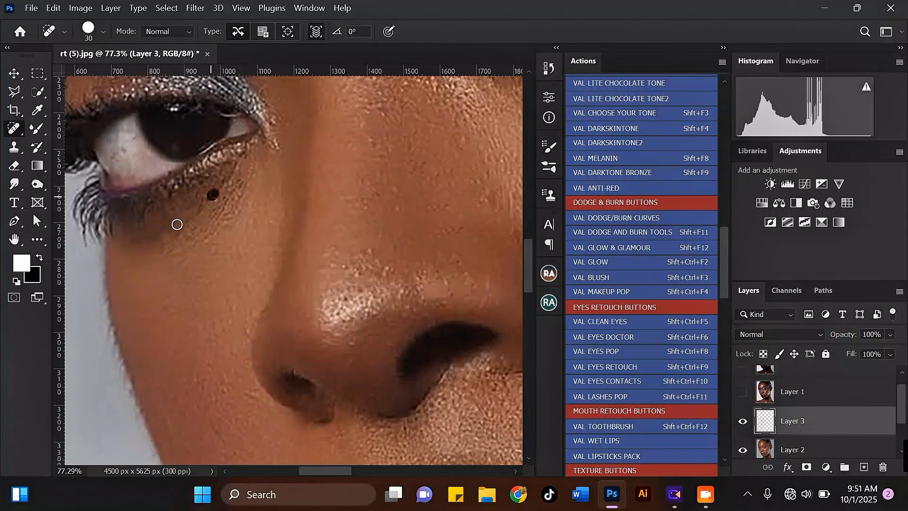
left_click_drag(177, 224, 162, 241)
scroll(180, 236, "down", 3)
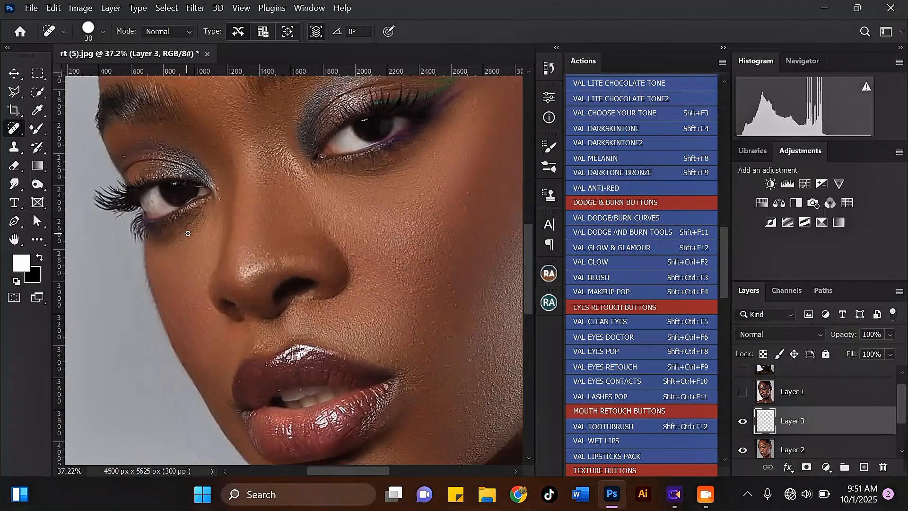
Heal the skin near the inner corner of the eye closer to the visible ear.
scroll(162, 158, "up", 2)
scroll(119, 175, "down", 3)
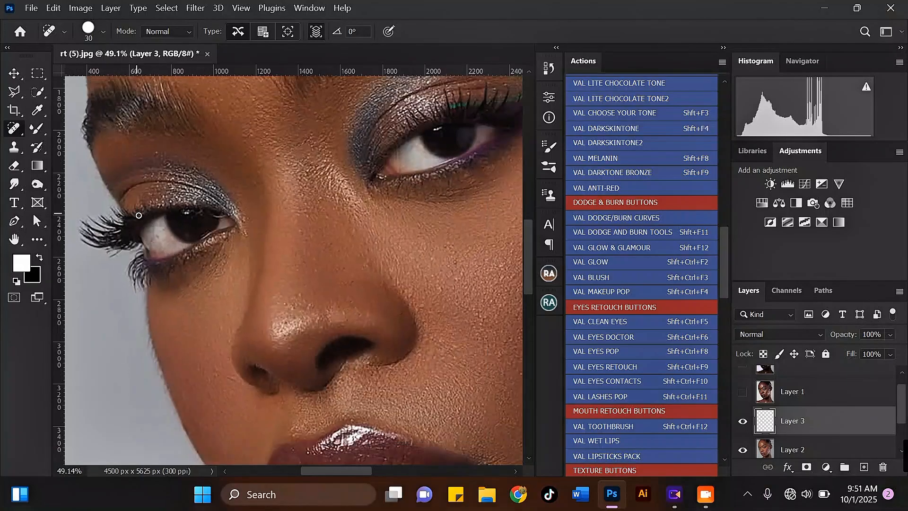
scroll(285, 169, "up", 4)
scroll(286, 169, "up", 1)
left_click_drag(283, 179, 283, 149)
scroll(303, 203, "down", 6)
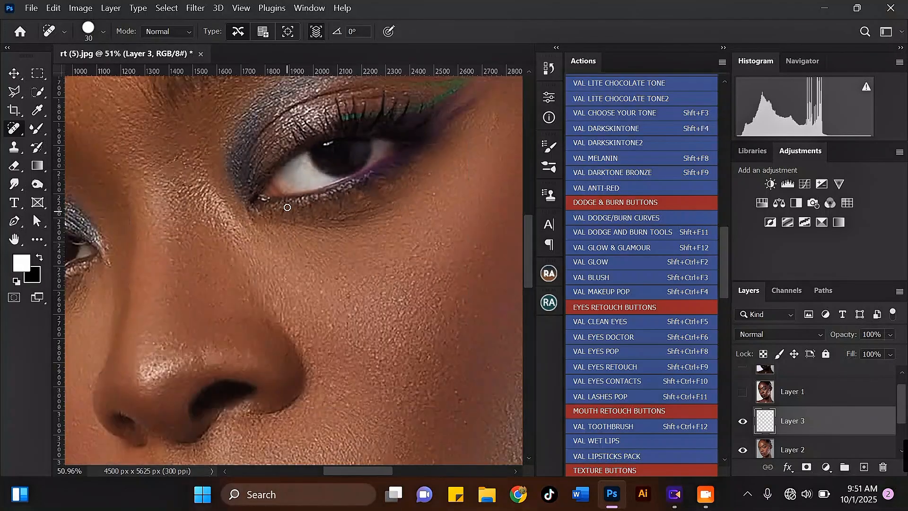
scroll(410, 240, "down", 3)
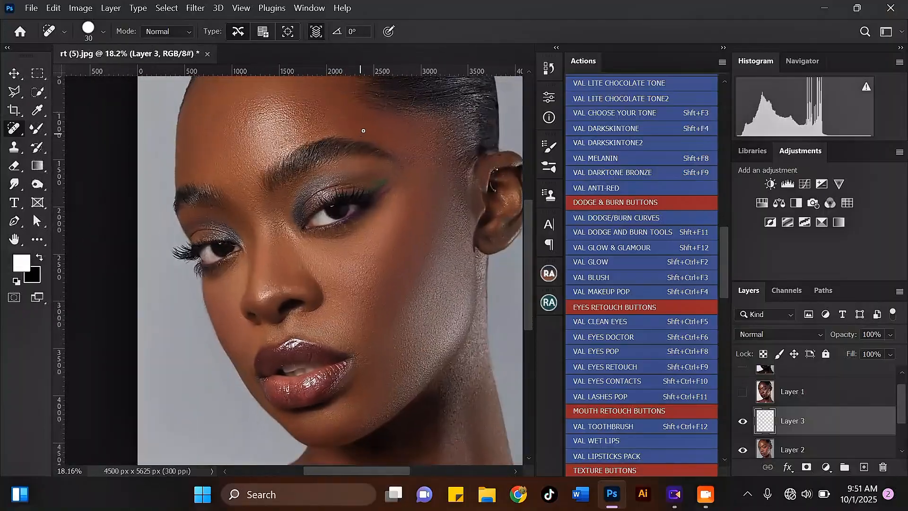
Heal the loose curly flyaway hairs over the slicked-back hair above the temple with the Spot Healing Brush.
scroll(332, 197, "down", 2)
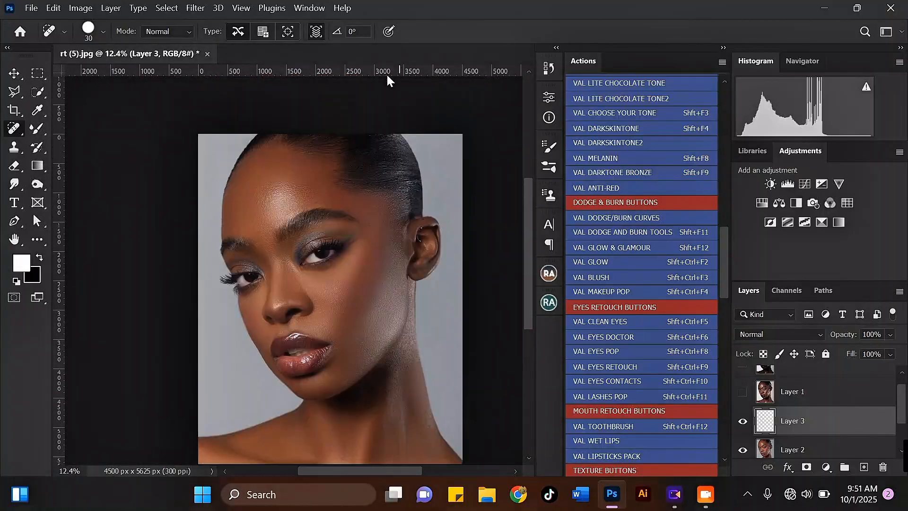
scroll(387, 76, "up", 6)
scroll(400, 106, "up", 2)
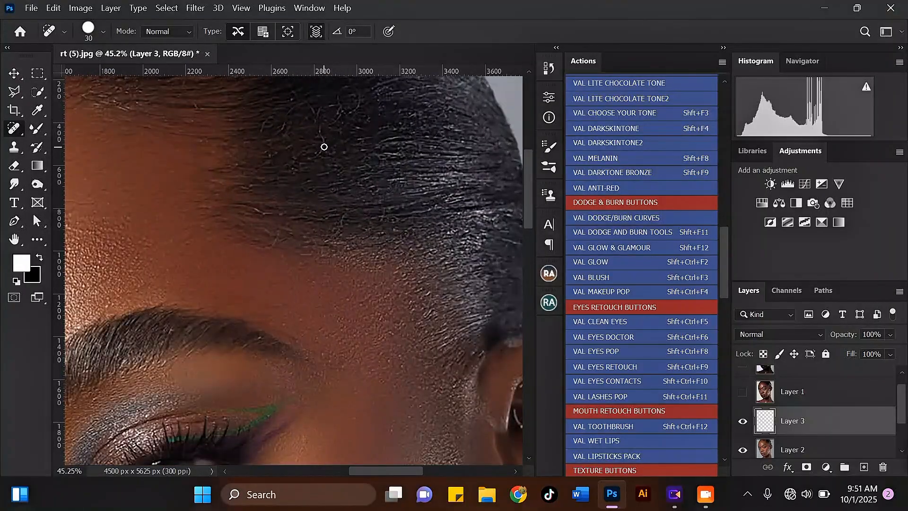
mouse_move(324, 146)
left_mouse_down()
mouse_move(322, 126)
mouse_move(360, 103)
mouse_move(319, 106)
mouse_move(288, 130)
mouse_move(268, 112)
left_mouse_up()
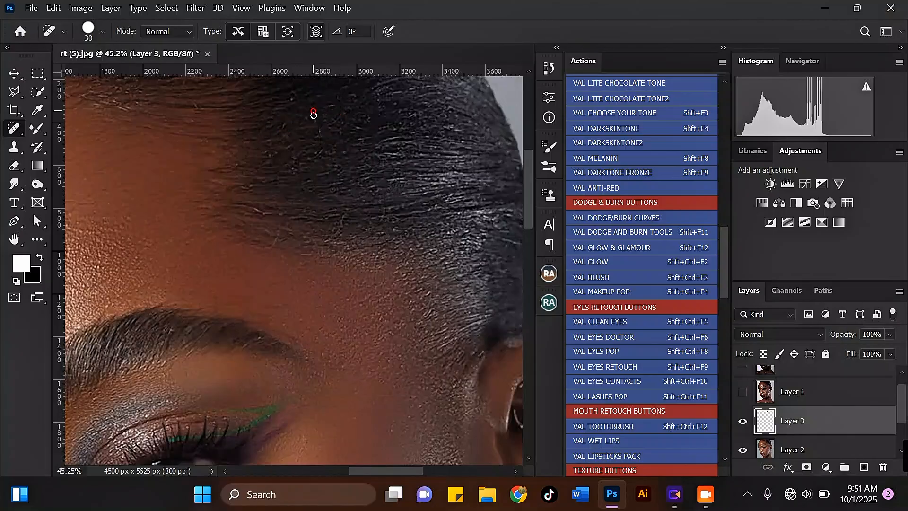
left_click_drag(336, 108, 338, 100)
mouse_move(316, 150)
left_mouse_down()
mouse_move(399, 137)
mouse_move(322, 116)
left_mouse_up()
scroll(371, 203, "down", 8)
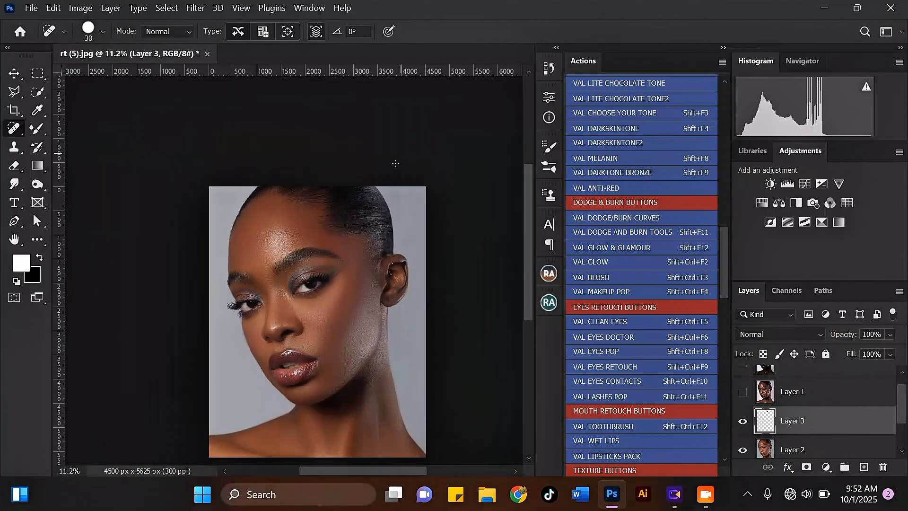
Examine the retouched eyes, nose and lips up close for remaining flaws.
scroll(295, 324, "up", 5)
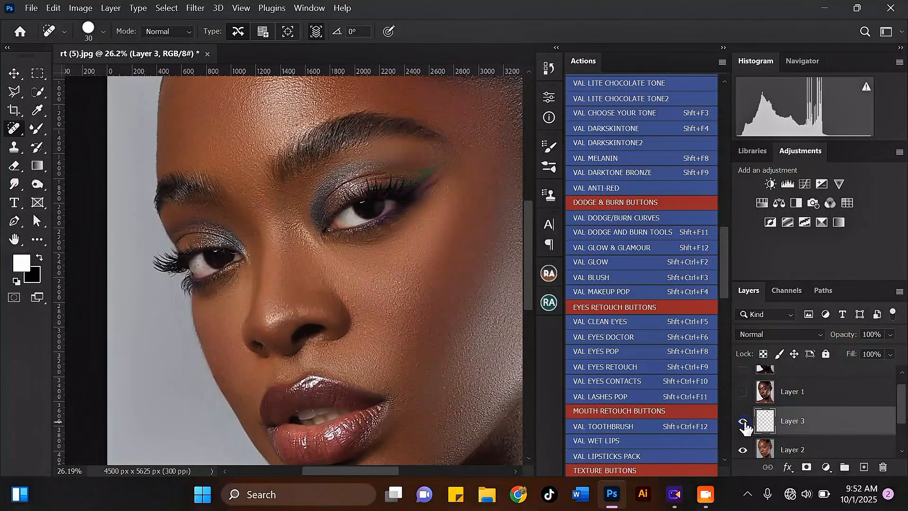
scroll(303, 276, "down", 3)
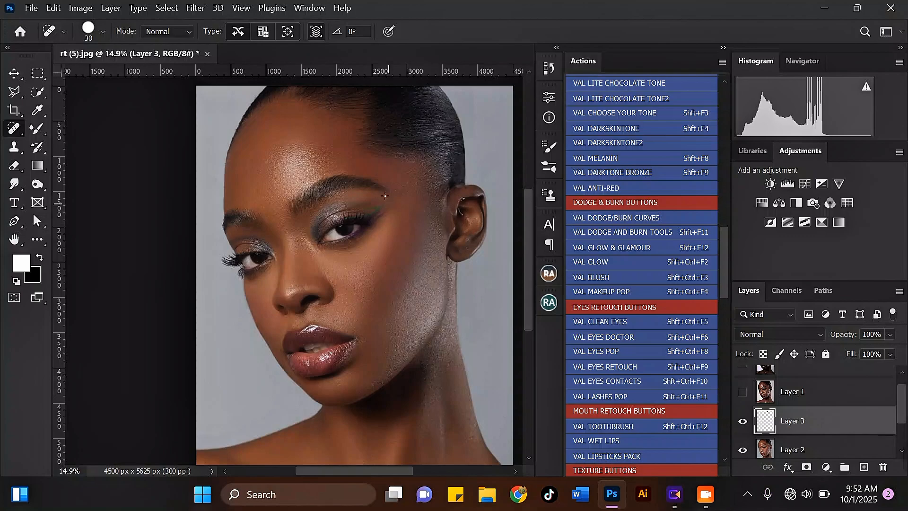
scroll(350, 340, "up", 3)
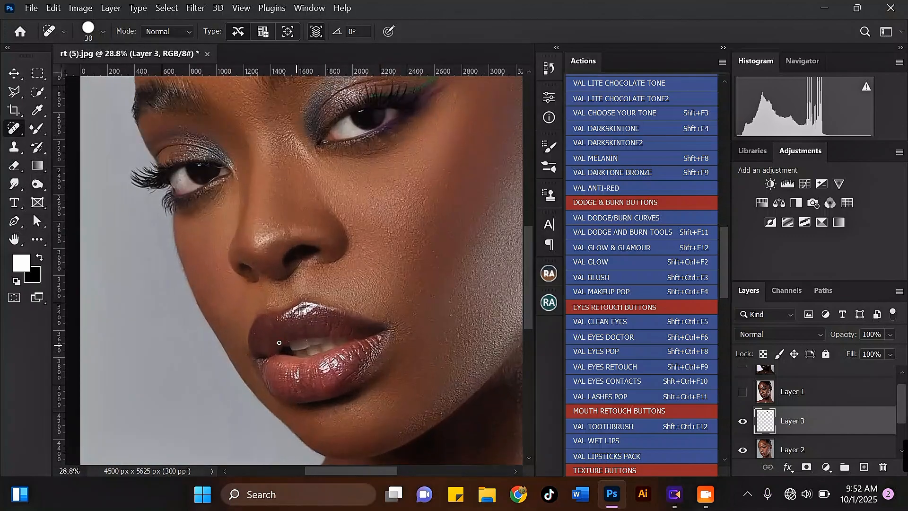
scroll(324, 376, "up", 1)
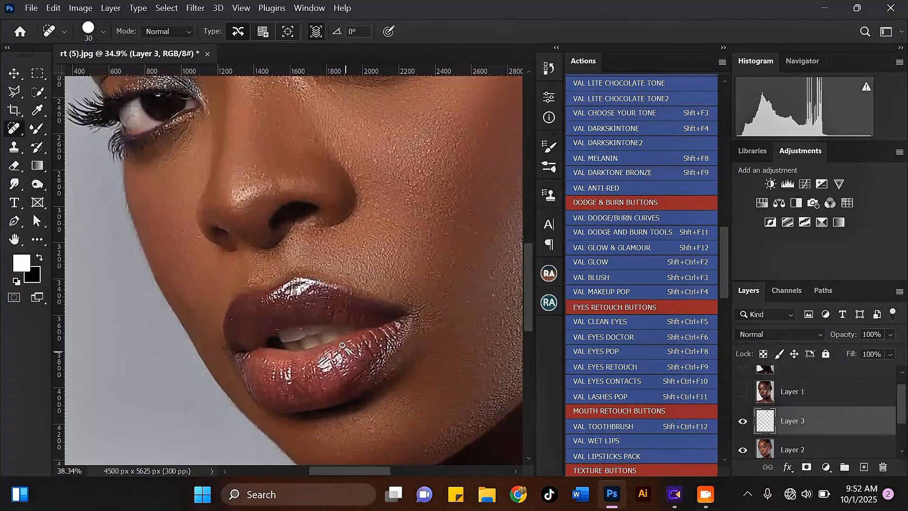
left_click_drag(900, 416, 898, 414)
scroll(347, 327, "up", 1)
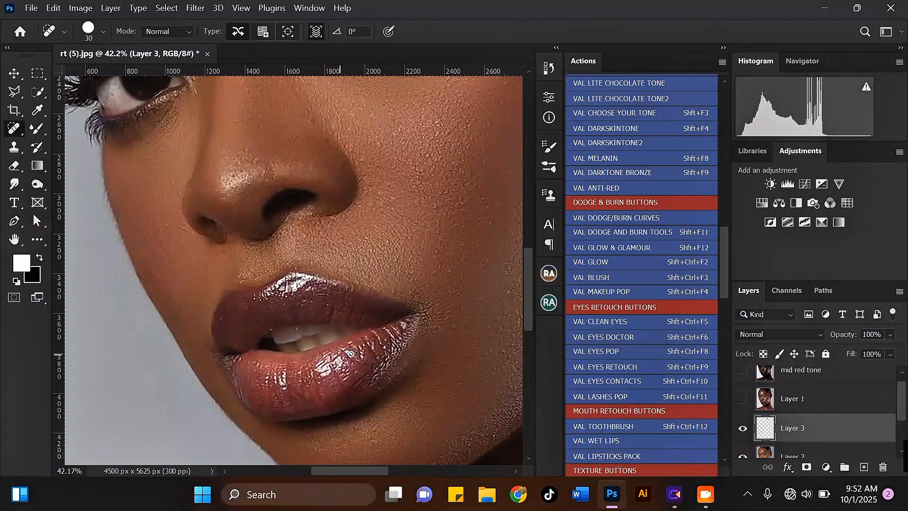
left_click_drag(900, 399, 900, 396)
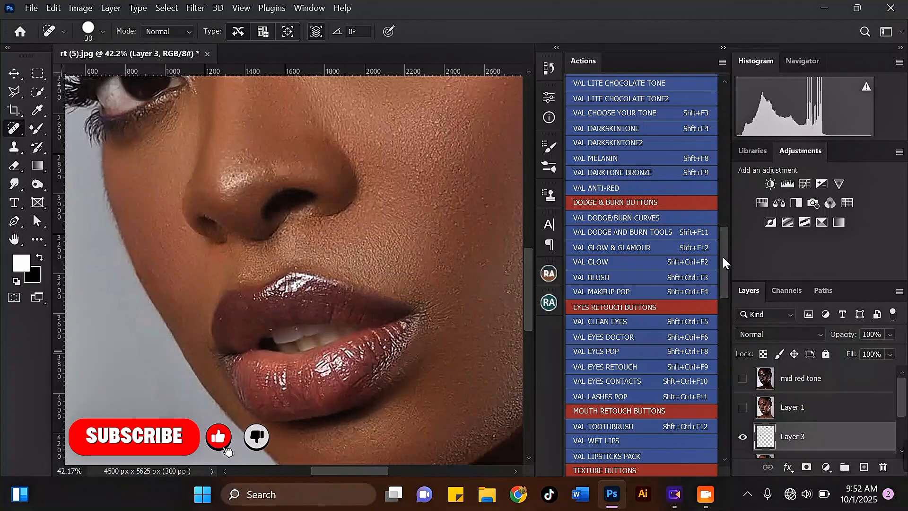
Run the VAL TOOTHBRUSH action from the mouth retouch set and continue through its messages.
left_click_drag(722, 259, 725, 286)
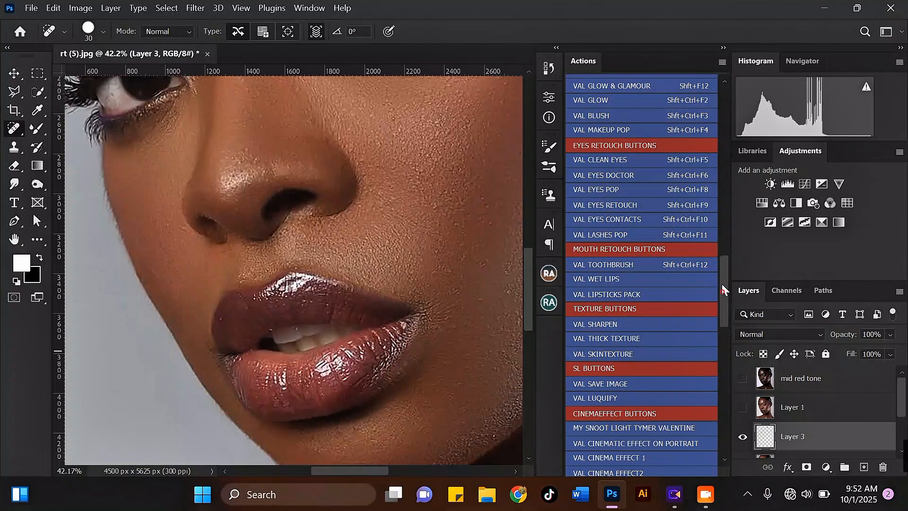
mouse_move(722, 290)
left_mouse_down()
mouse_move(725, 191)
mouse_move(711, 295)
mouse_move(720, 314)
mouse_move(722, 297)
left_mouse_up()
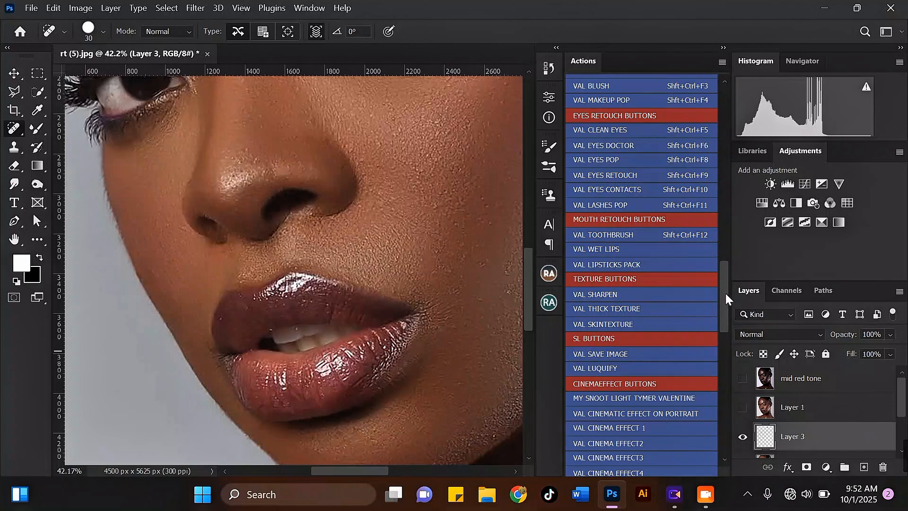
left_click_drag(726, 293, 723, 294)
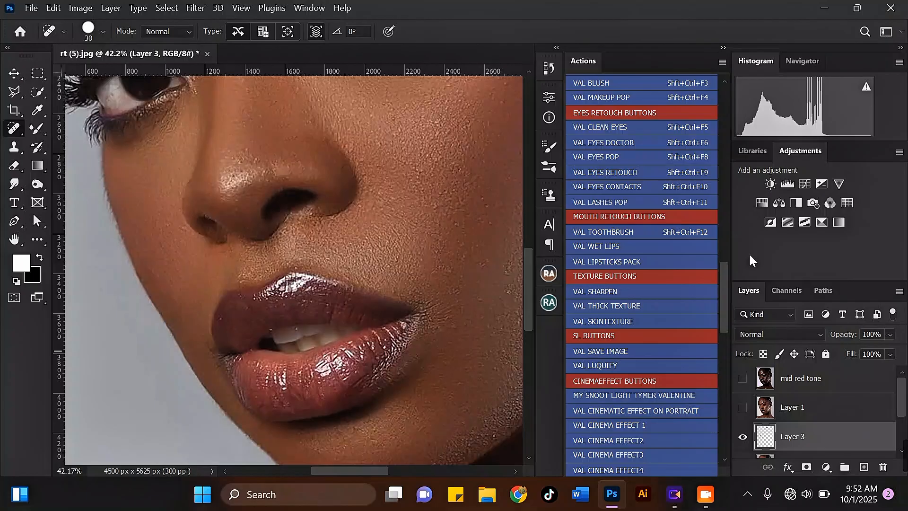
scroll(720, 291, "up", 2)
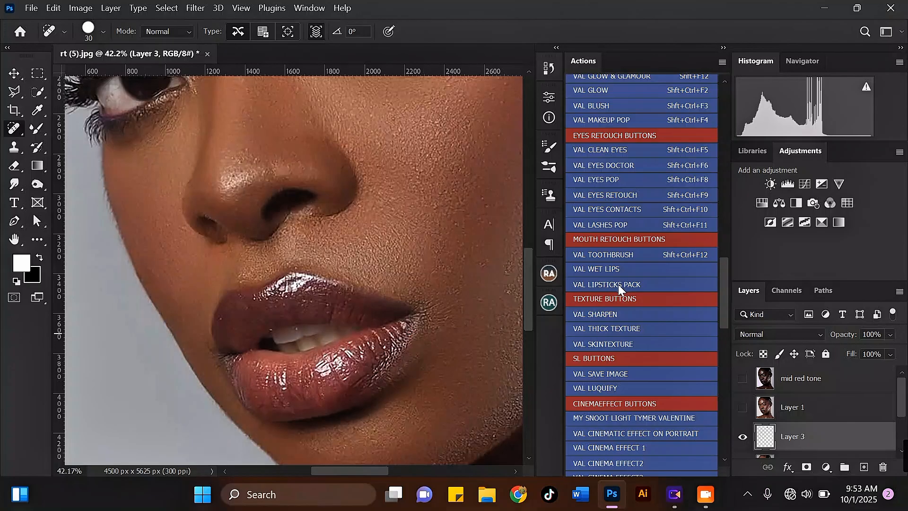
left_click(597, 256)
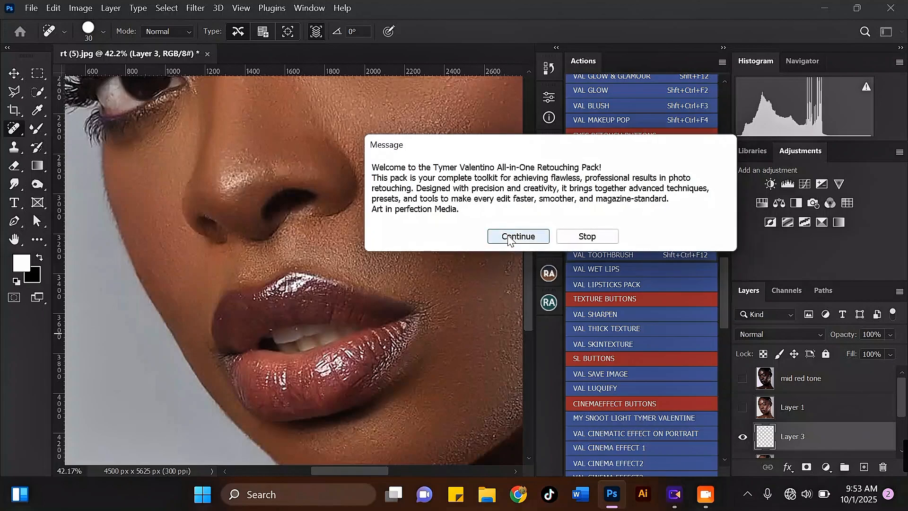
left_click(515, 235)
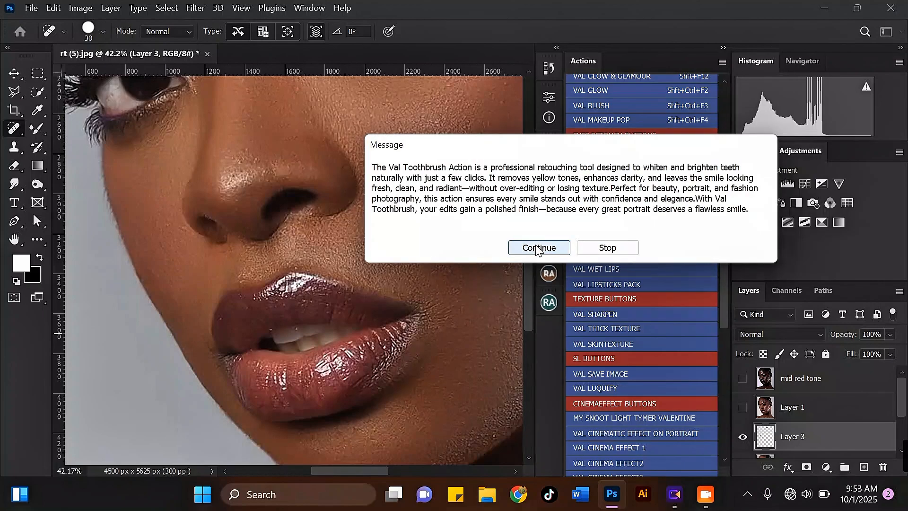
left_click(537, 249)
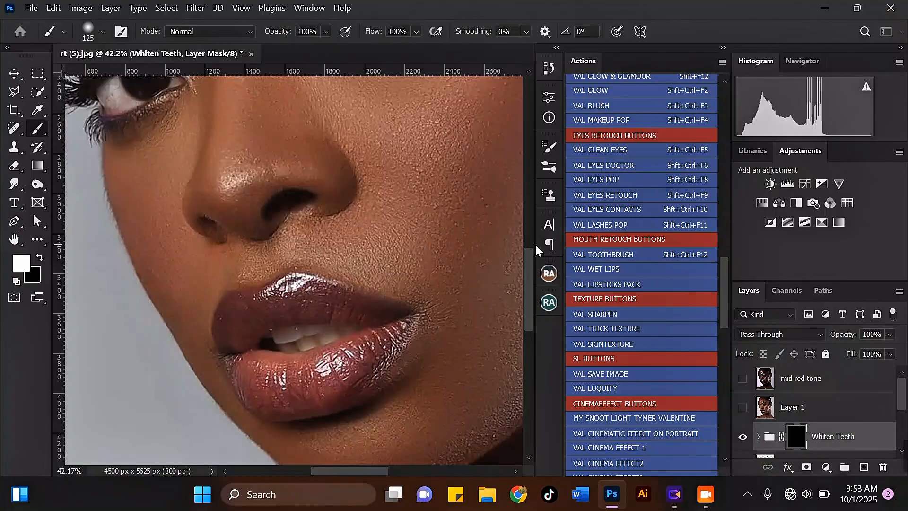
left_click(481, 226)
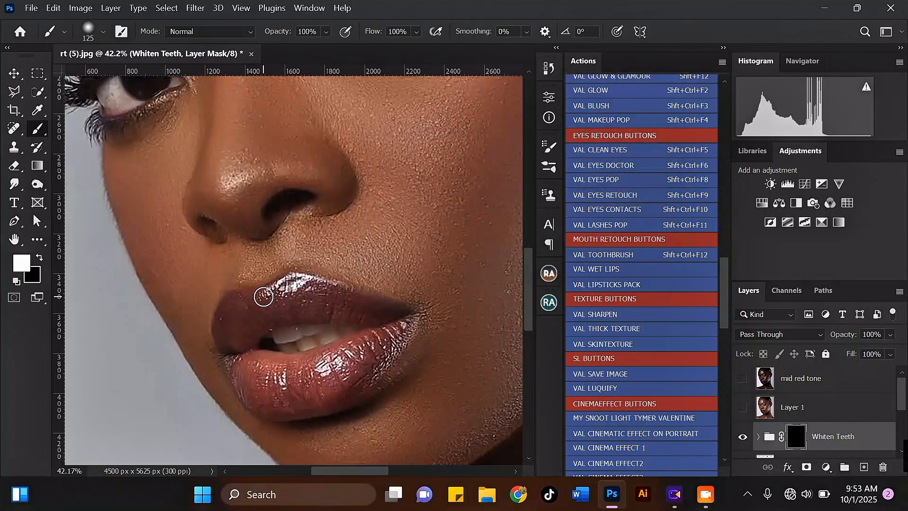
Paint white over the visible teeth on the Whiten Teeth group's mask with a 100 px soft brush.
key("bracketleft")
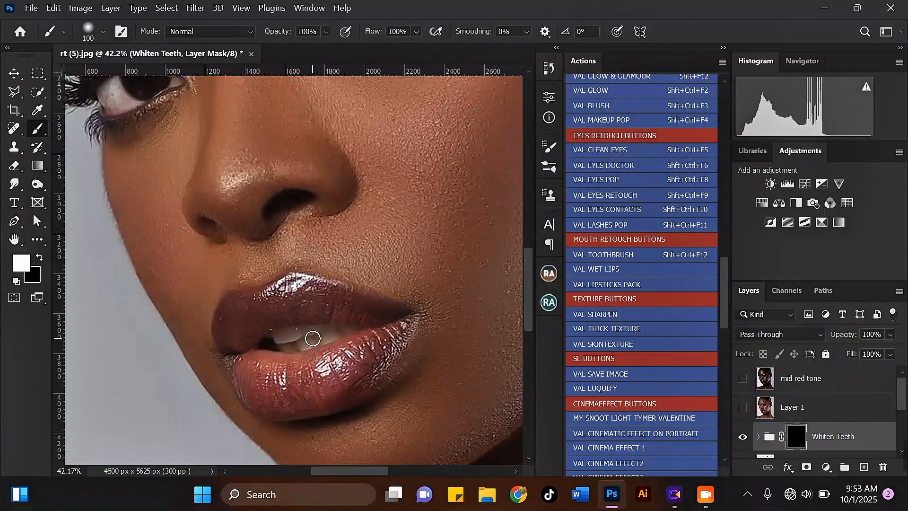
scroll(312, 339, "up", 1)
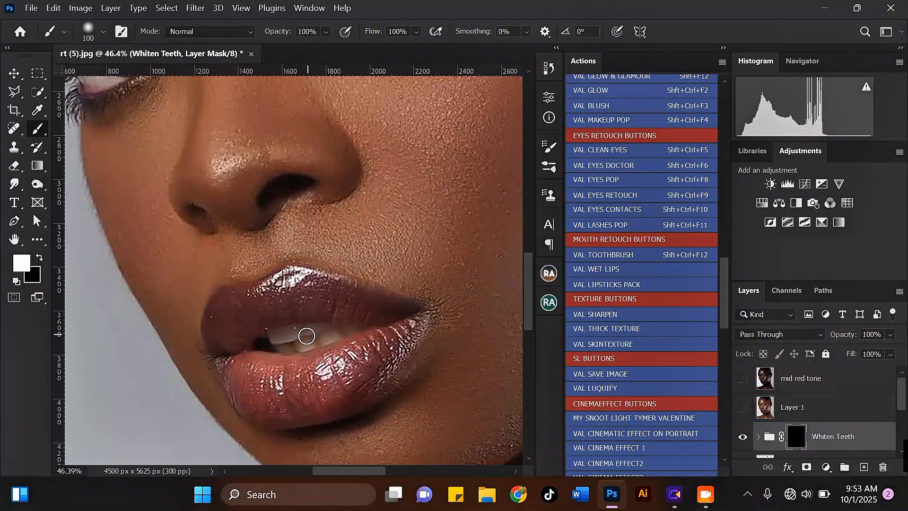
scroll(297, 339, "up", 2)
mouse_move(350, 331)
left_mouse_down()
mouse_move(320, 323)
mouse_move(265, 343)
mouse_move(366, 324)
mouse_move(294, 335)
left_mouse_up()
scroll(298, 331, "down", 3)
scroll(311, 264, "down", 2)
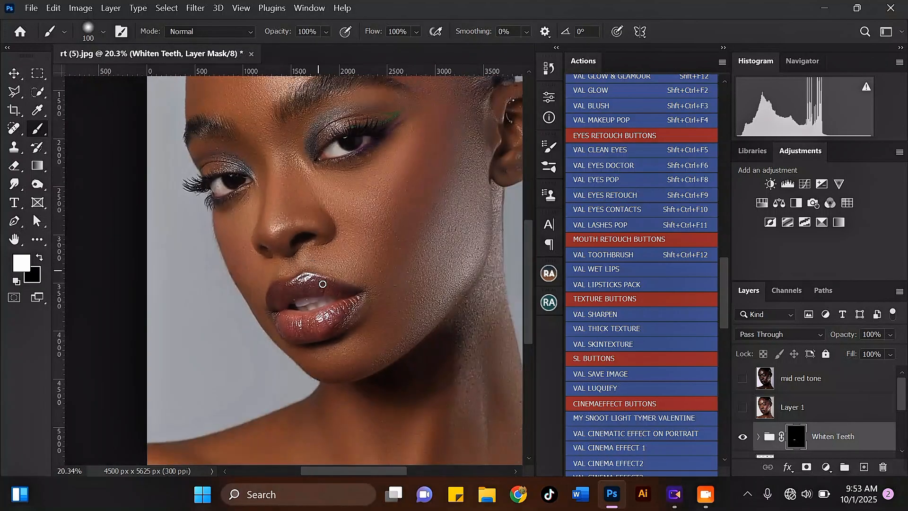
Run the VAL LIPSTICKS PACK action through its messages and expand the VAL LIPSTICKS group to reach its shades.
left_click(634, 285)
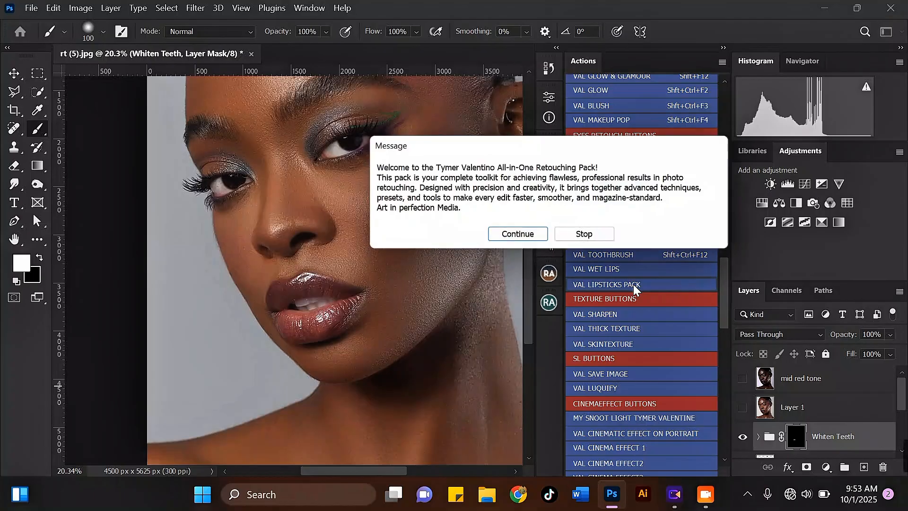
left_click(519, 236)
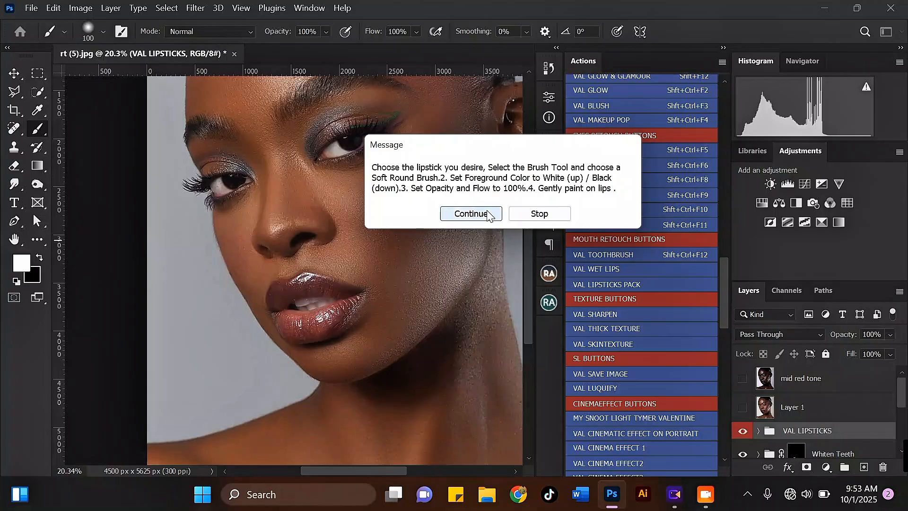
left_click(471, 214)
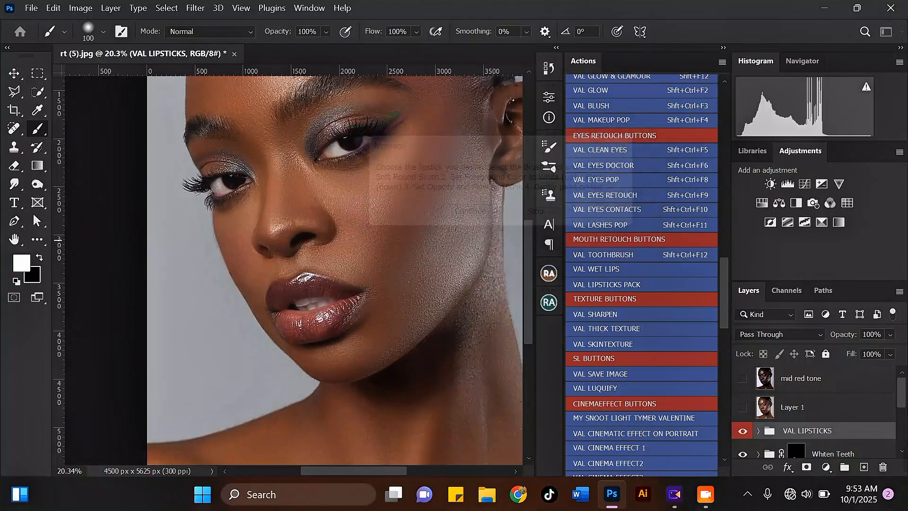
left_click_drag(904, 400, 794, 419)
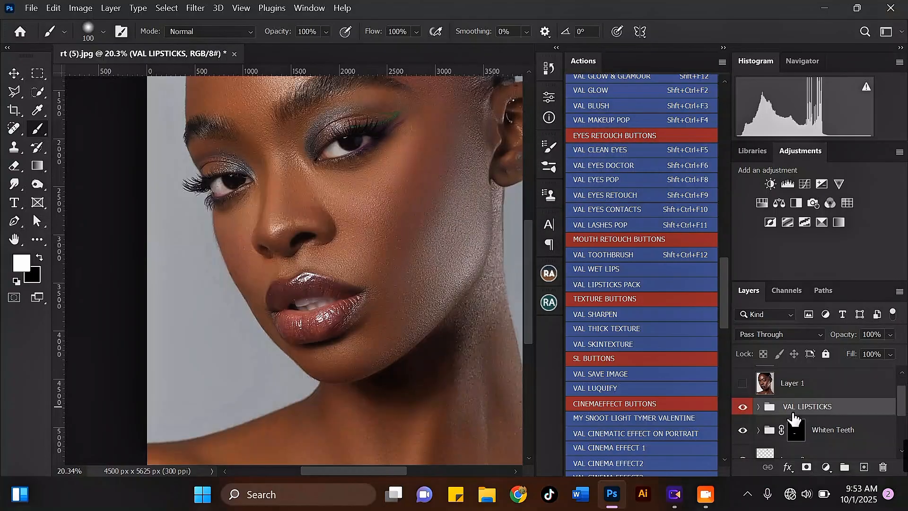
left_click(758, 406)
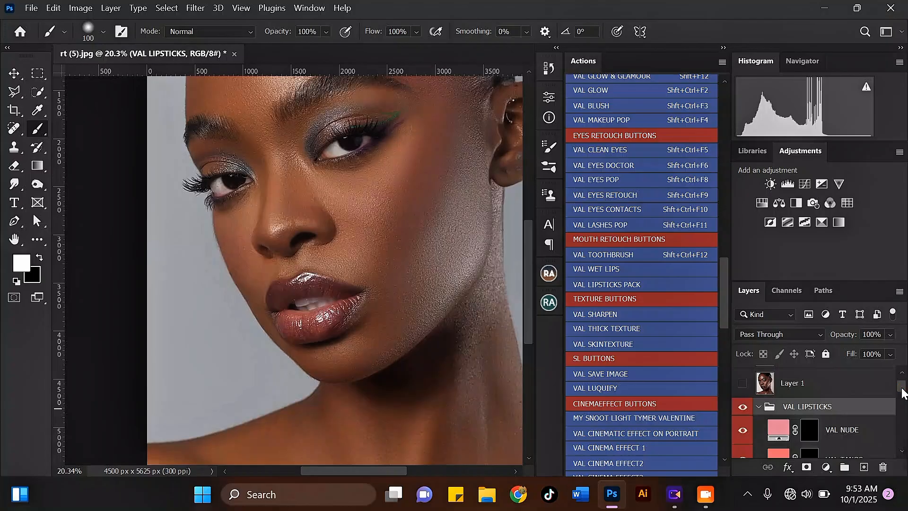
mouse_move(903, 392)
left_mouse_down()
mouse_move(899, 435)
mouse_move(886, 398)
left_mouse_up()
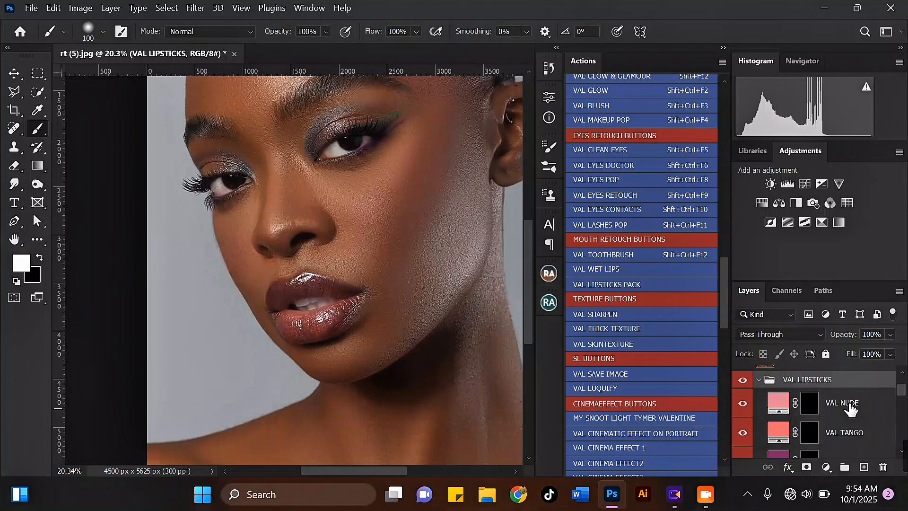
Paint white over both lips on the VAL NUDE layer mask with a 175 px soft brush.
left_click(809, 403)
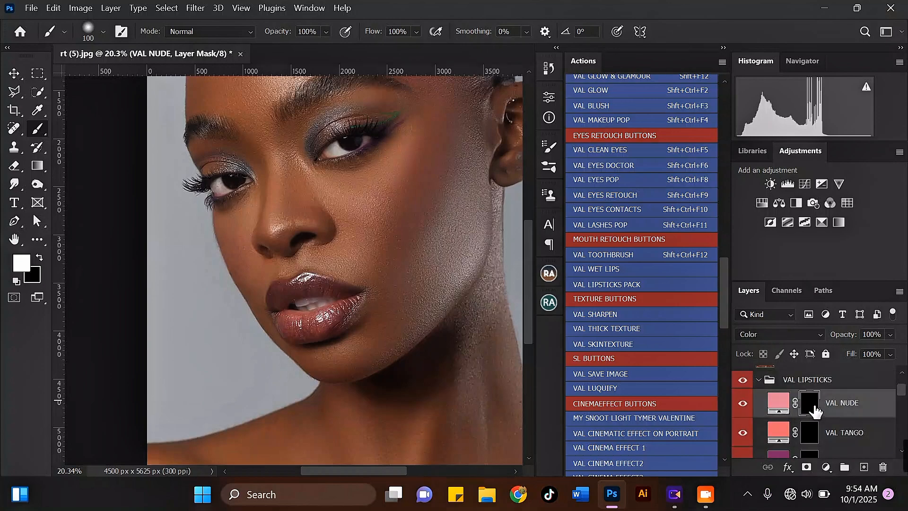
scroll(325, 320, "up", 5)
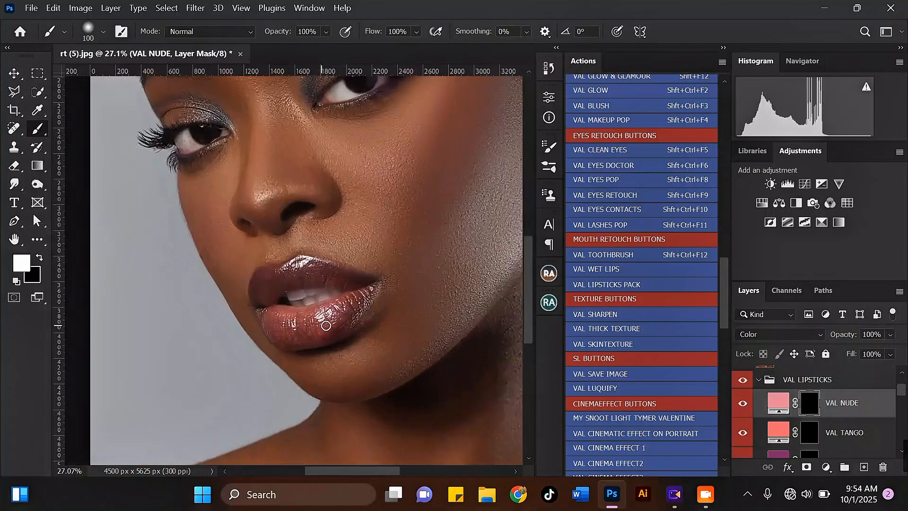
key("bracketright")
key("bracketright")
key("bracketright")
mouse_move(232, 280)
left_mouse_down()
mouse_move(242, 246)
mouse_move(301, 233)
mouse_move(361, 252)
mouse_move(383, 282)
mouse_move(352, 309)
mouse_move(281, 332)
mouse_move(367, 290)
mouse_move(280, 315)
mouse_move(237, 305)
mouse_move(244, 326)
mouse_move(284, 342)
mouse_move(328, 328)
mouse_move(376, 295)
mouse_move(282, 309)
mouse_move(238, 301)
mouse_move(250, 346)
mouse_move(335, 338)
mouse_move(398, 276)
mouse_move(369, 253)
mouse_move(277, 247)
mouse_move(232, 277)
mouse_move(270, 256)
mouse_move(341, 251)
mouse_move(223, 273)
mouse_move(224, 304)
mouse_move(220, 295)
mouse_move(237, 318)
mouse_move(273, 338)
mouse_move(312, 332)
mouse_move(389, 282)
left_mouse_up()
scroll(305, 326, "down", 5)
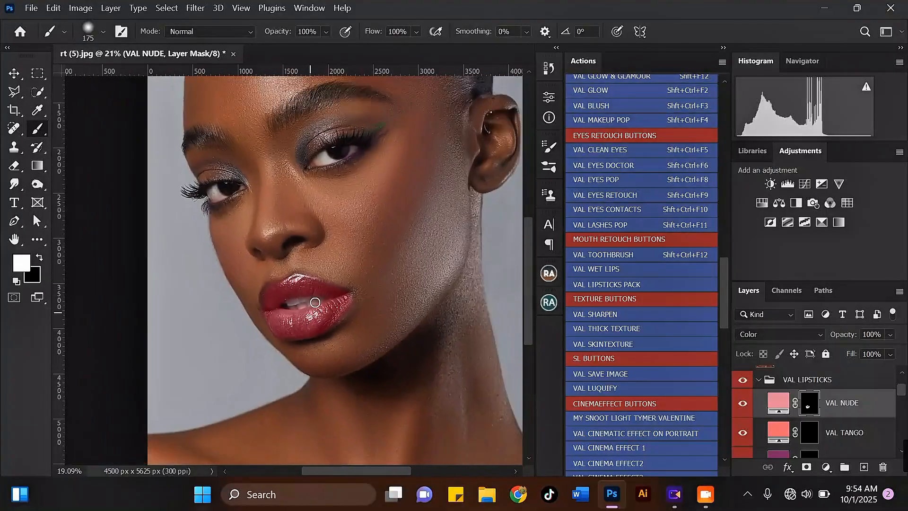
Lower the VAL NUDE layer's opacity to 41% and collapse the VAL LIPSTICKS group.
scroll(351, 339, "up", 3)
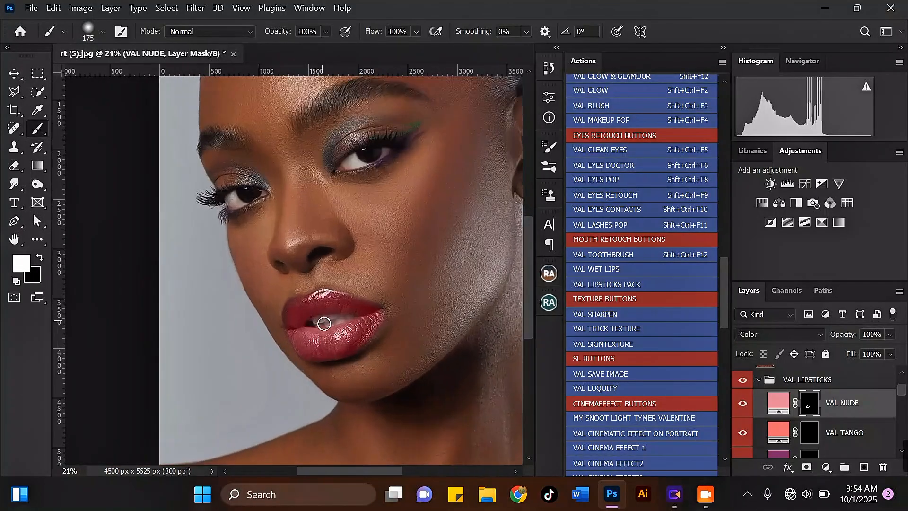
left_click_drag(889, 338, 867, 349)
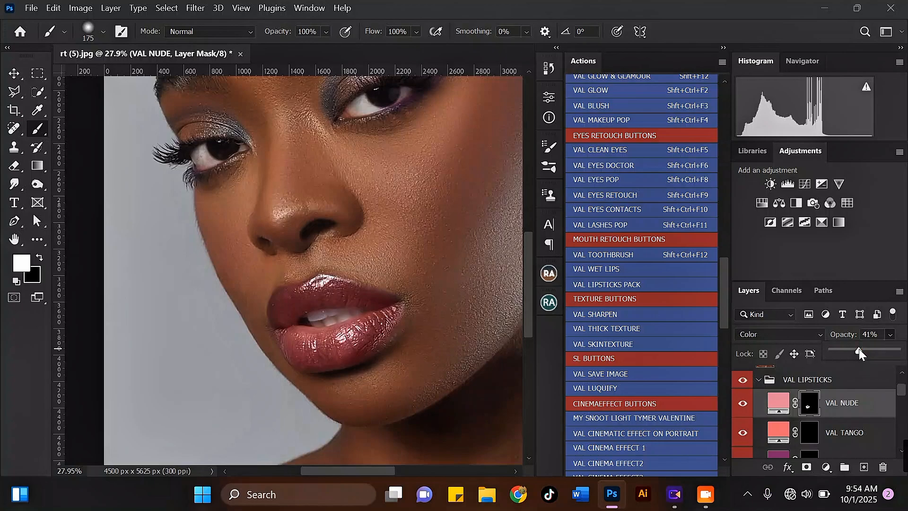
scroll(399, 320, "down", 5)
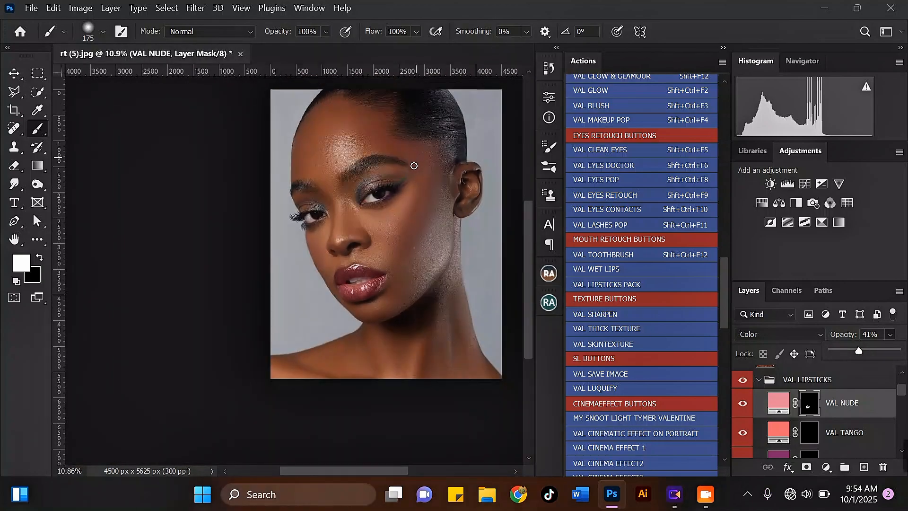
scroll(414, 166, "up", 3)
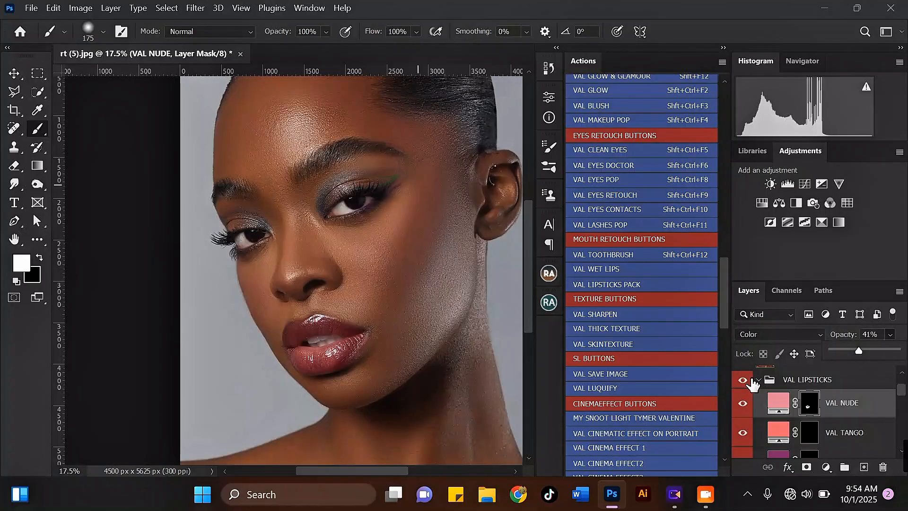
left_click(753, 383)
left_click(758, 380)
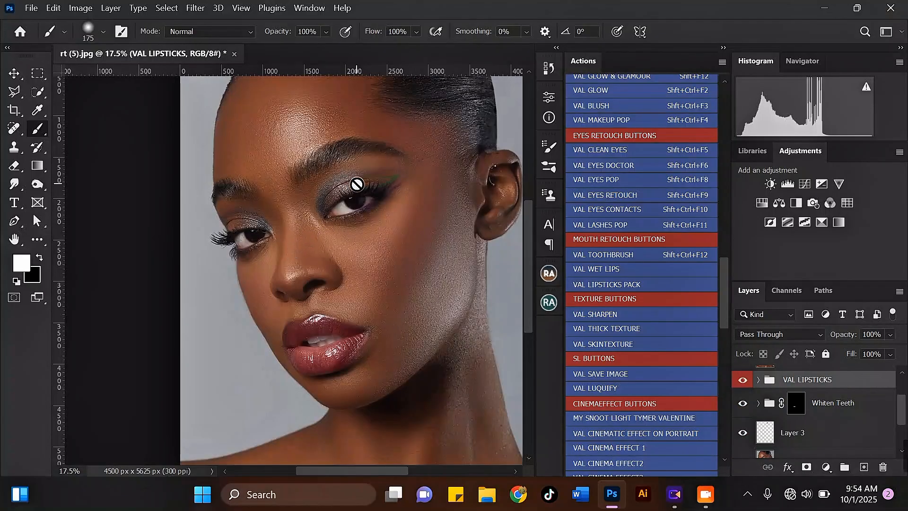
Run the VAL EYES DOCTOR action through its messages, keeping VAL LIPSTICKS as the starting layer.
scroll(357, 184, "up", 5)
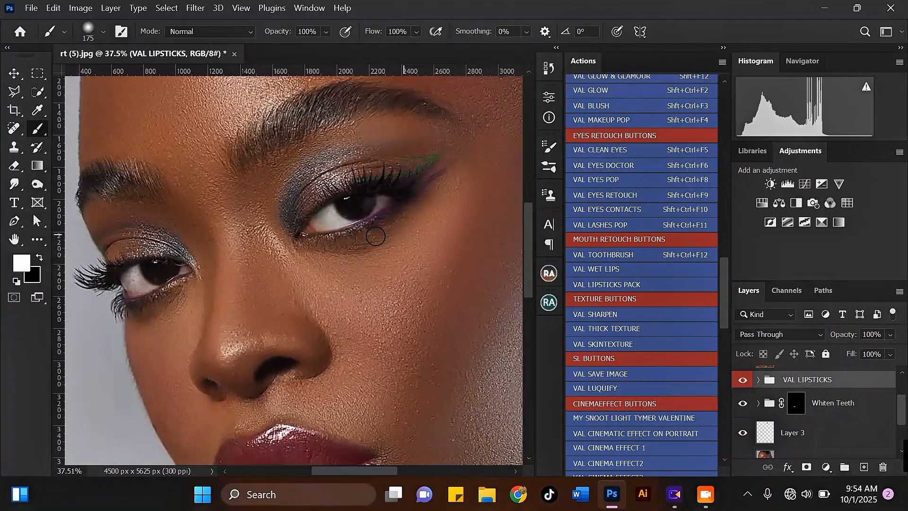
scroll(369, 238, "down", 2)
scroll(189, 272, "up", 2)
scroll(205, 272, "down", 1)
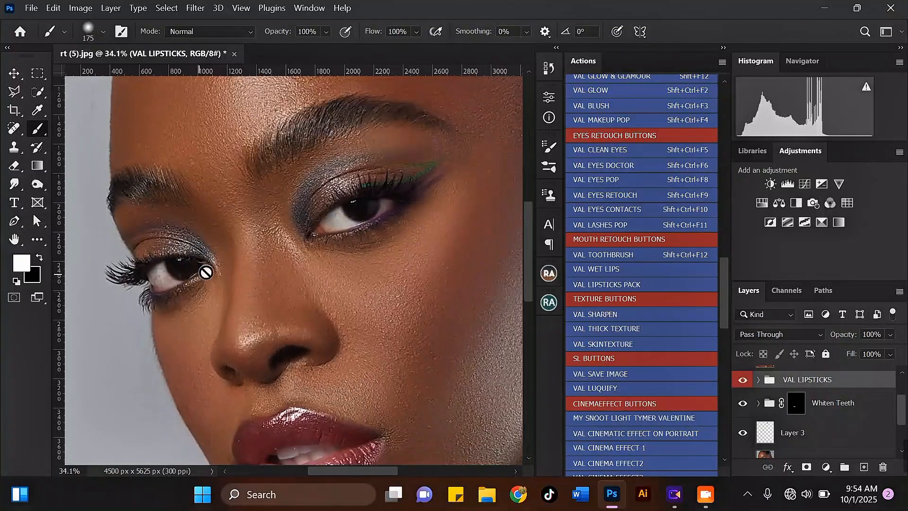
scroll(399, 203, "up", 1)
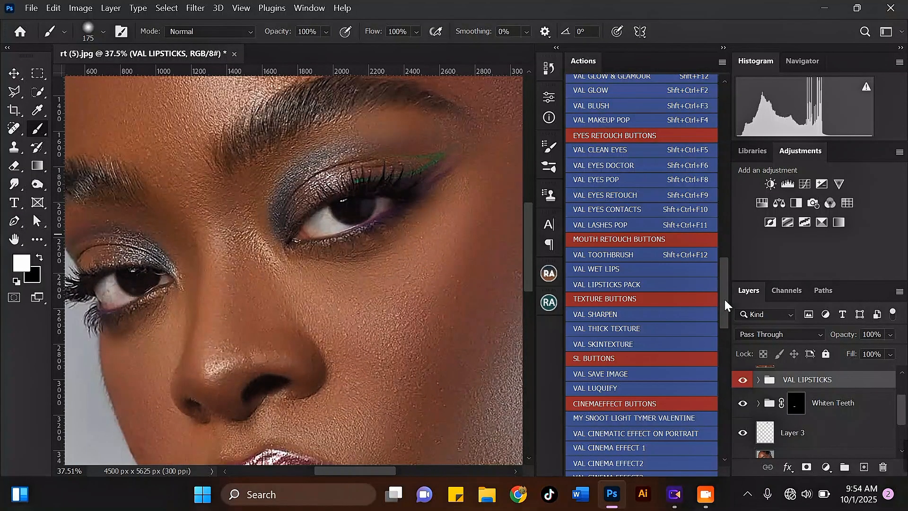
left_click_drag(725, 299, 719, 278)
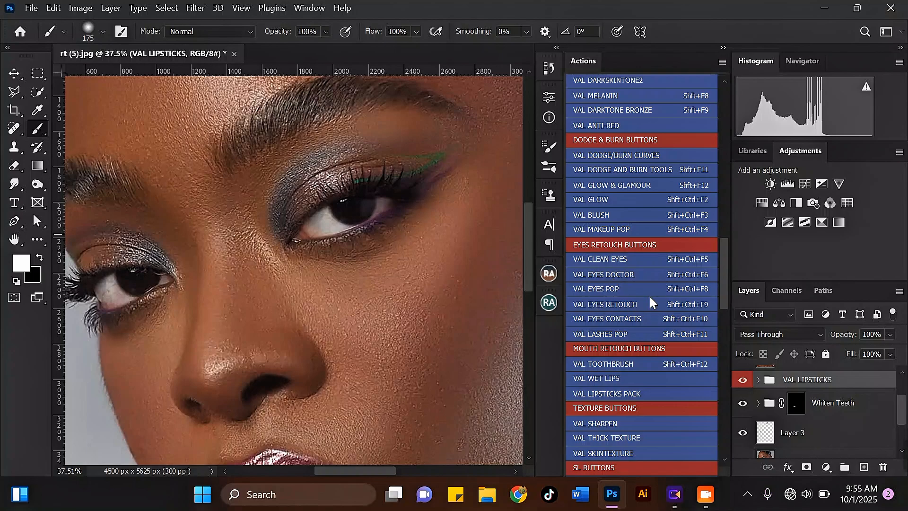
left_click(624, 276)
left_click(519, 235)
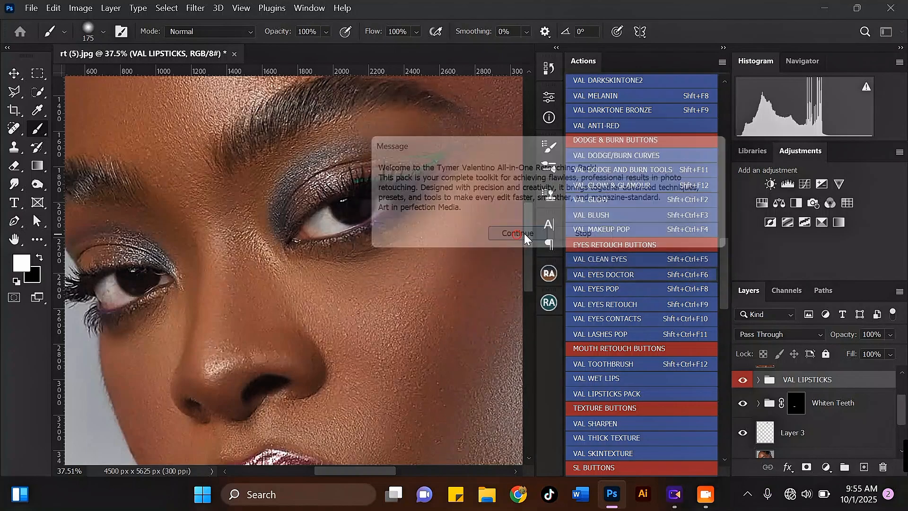
left_click(520, 231)
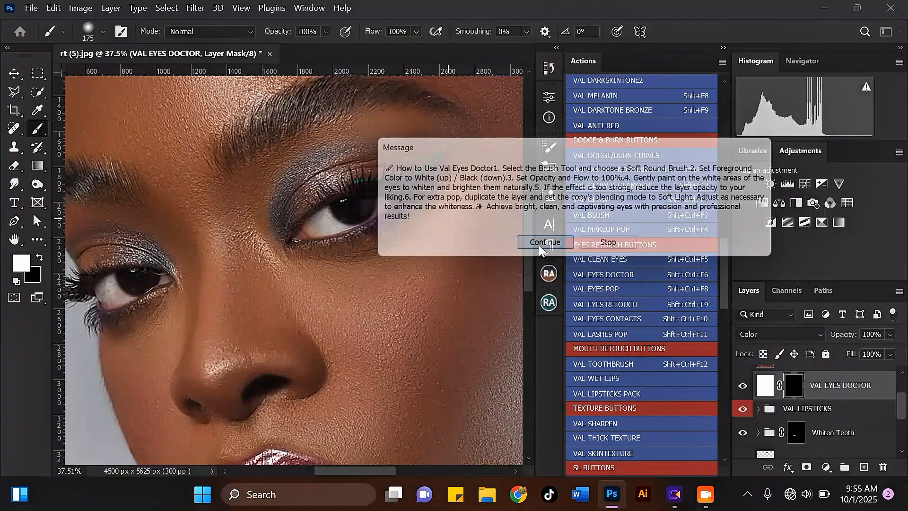
left_click(530, 249)
Paint white over the inner white of the eye nearer the ear on the VAL EYES DOCTOR mask with an 80 to 70 px soft brush.
scroll(324, 223, "up", 3)
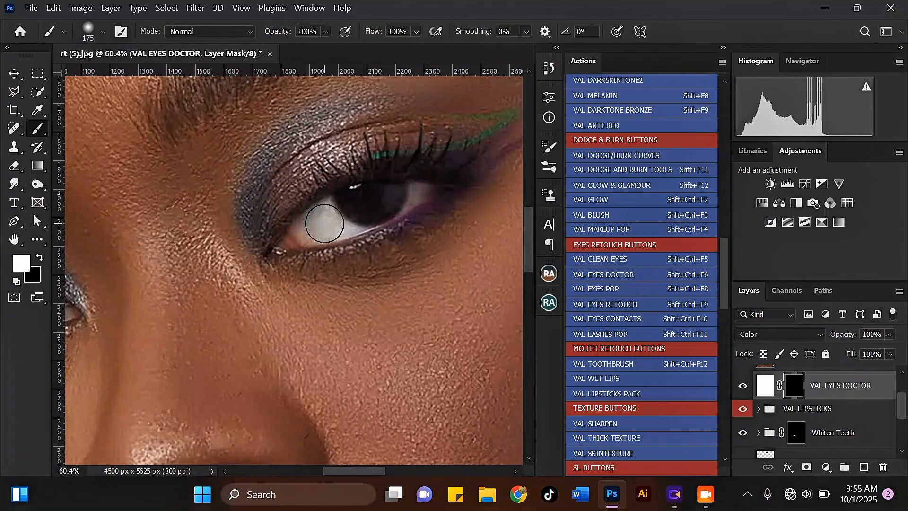
key("bracketleft")
key("bracketleft")
key("bracketleft")
key("bracketleft")
mouse_move(325, 219)
left_mouse_down()
mouse_move(337, 235)
mouse_move(324, 229)
left_mouse_up()
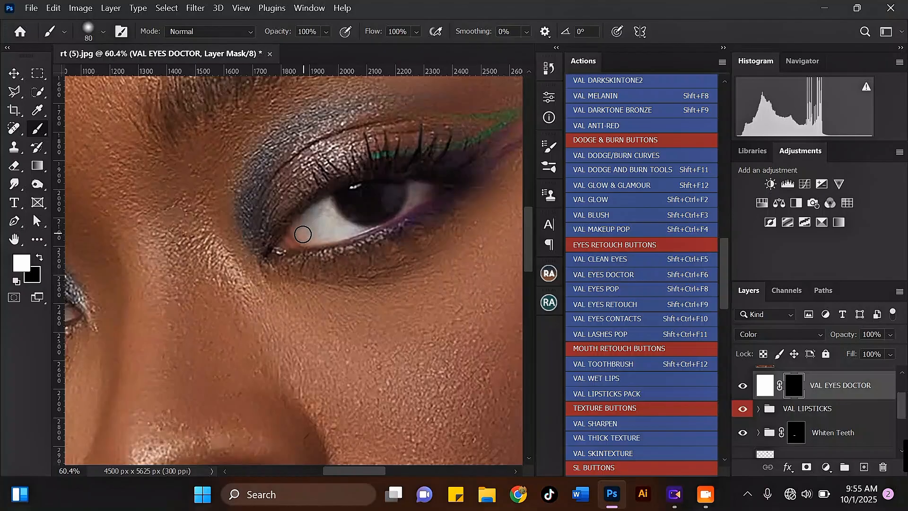
scroll(298, 236, "up", 1)
key("bracketleft")
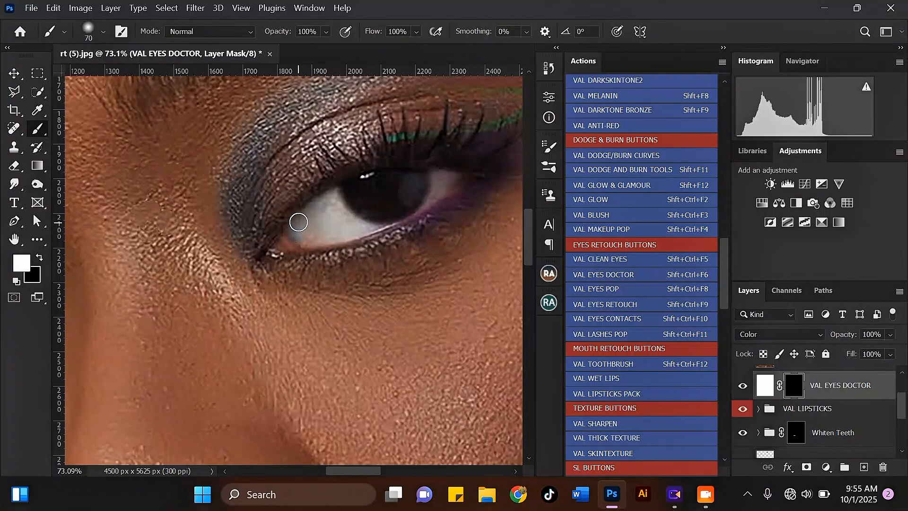
mouse_move(338, 204)
left_mouse_down()
mouse_move(360, 228)
mouse_move(310, 242)
mouse_move(289, 237)
mouse_move(318, 219)
mouse_move(324, 228)
mouse_move(299, 243)
mouse_move(340, 219)
left_mouse_up()
Paint white over the outer corner of the same eye's white on the VAL EYES DOCTOR mask with a brush reduced to about 35 px.
scroll(344, 221, "down", 1)
scroll(422, 180, "up", 1)
key("bracketleft")
mouse_move(423, 180)
left_mouse_down()
mouse_move(432, 184)
mouse_move(423, 195)
left_mouse_up()
key("bracketleft")
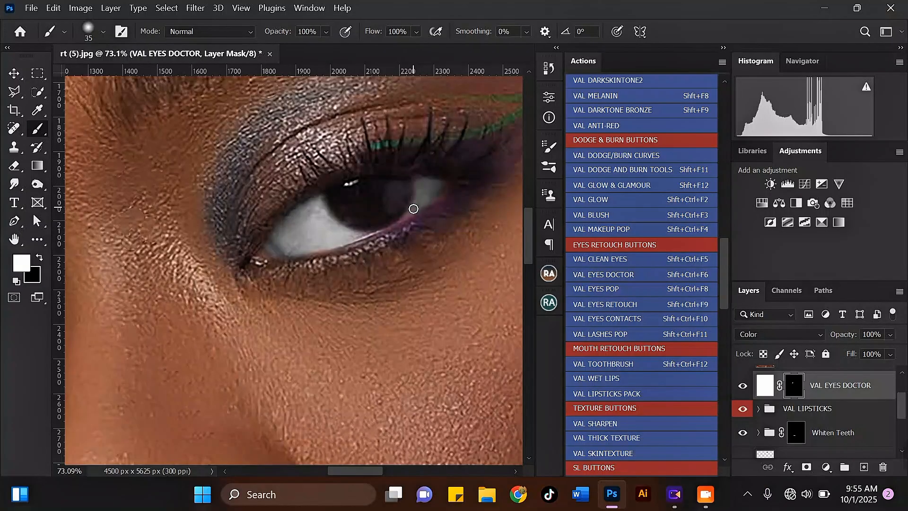
key("bracketleft")
Paint white over both visible parts of the far eye's white on the VAL EYES DOCTOR mask with a 50 px soft brush.
scroll(409, 204, "down", 10)
scroll(198, 269, "up", 11)
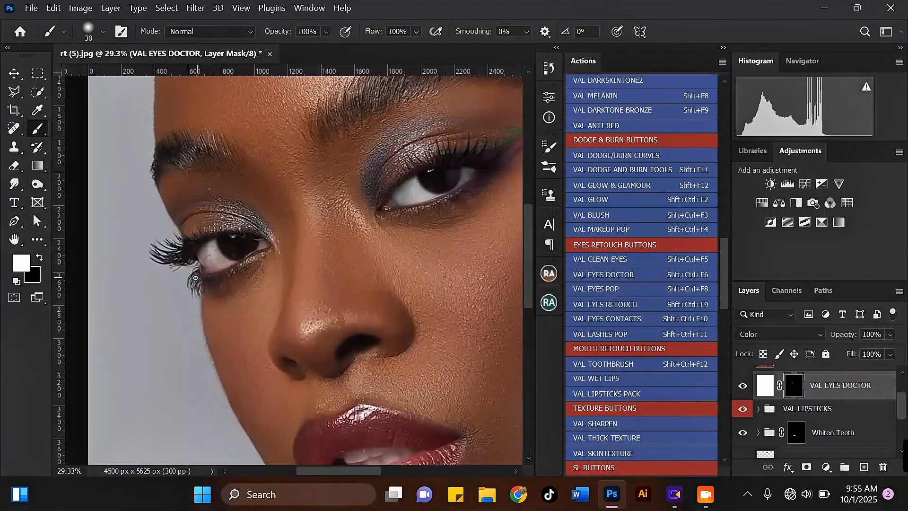
scroll(198, 269, "up", 3)
key("bracketright")
key("bracketright")
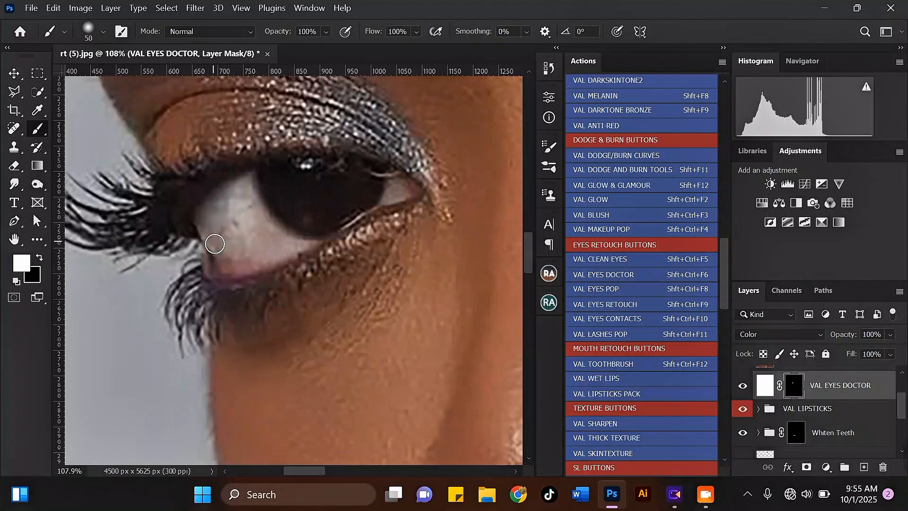
mouse_move(242, 186)
left_mouse_down()
mouse_move(267, 232)
mouse_move(305, 247)
mouse_move(223, 267)
mouse_move(216, 233)
mouse_move(242, 256)
mouse_move(243, 219)
mouse_move(242, 241)
mouse_move(231, 215)
mouse_move(228, 255)
mouse_move(281, 249)
mouse_move(283, 225)
left_mouse_up()
scroll(283, 225, "down", 1)
mouse_move(356, 192)
left_mouse_down()
mouse_move(377, 199)
mouse_move(362, 206)
left_mouse_up()
scroll(362, 206, "down", 15)
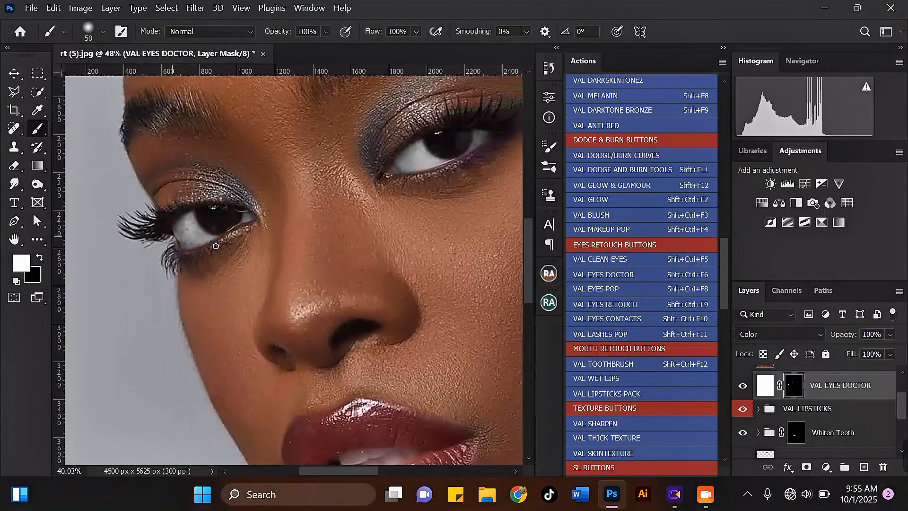
scroll(326, 168, "down", 5)
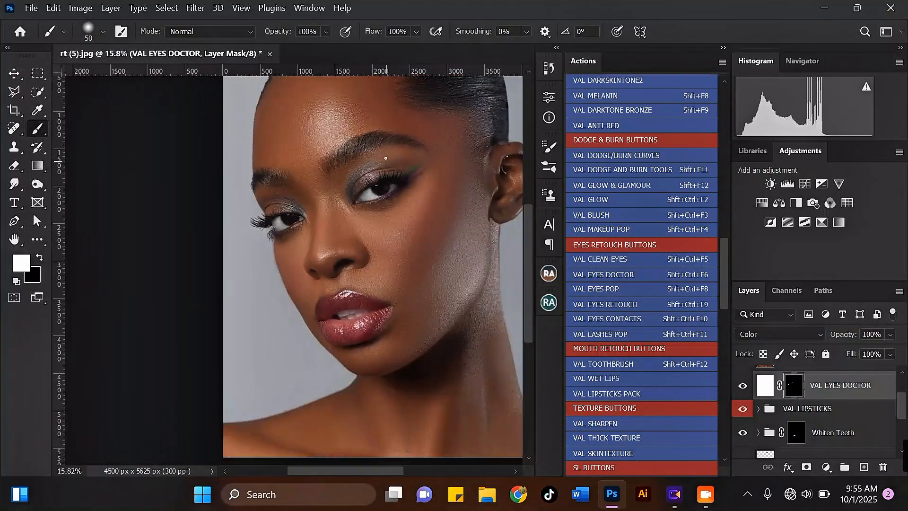
Duplicate the VAL EYES DOCTOR layer and set the copy's blend mode to Soft Light.
scroll(371, 154, "up", 5)
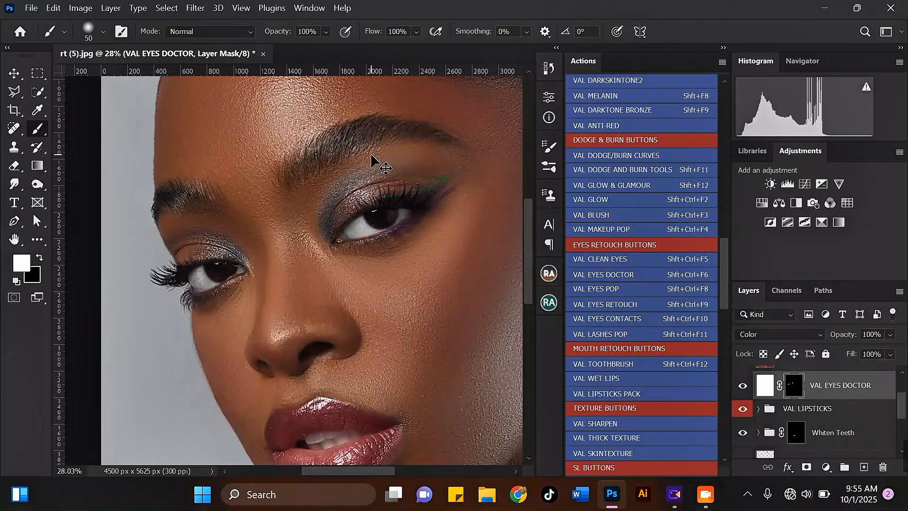
key("ctrl+j")
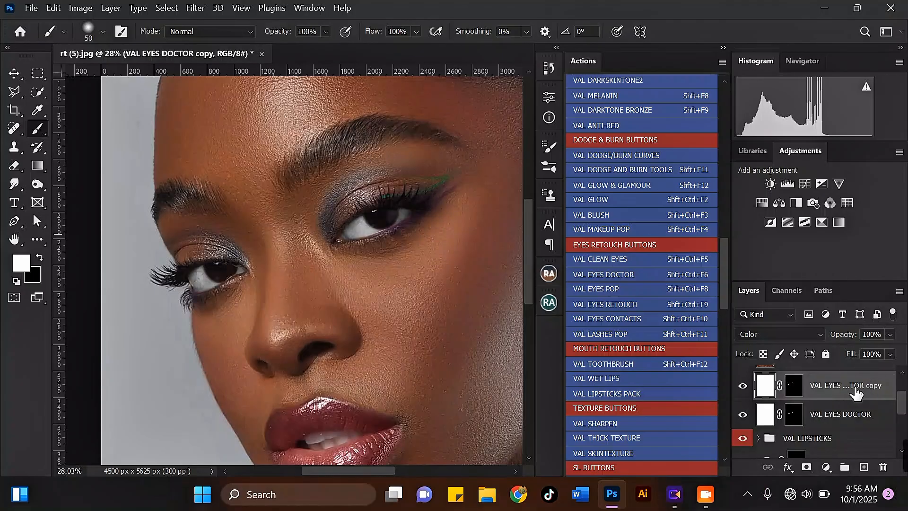
left_click(794, 337)
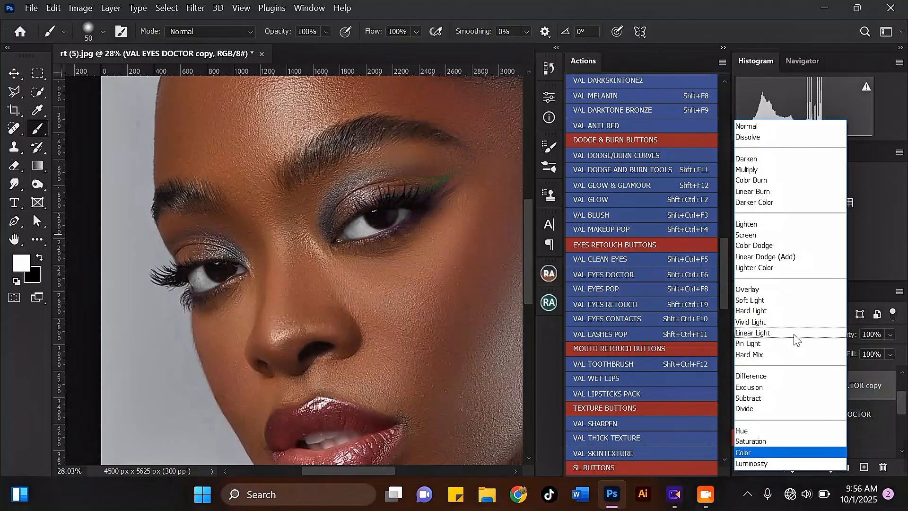
left_click(755, 299)
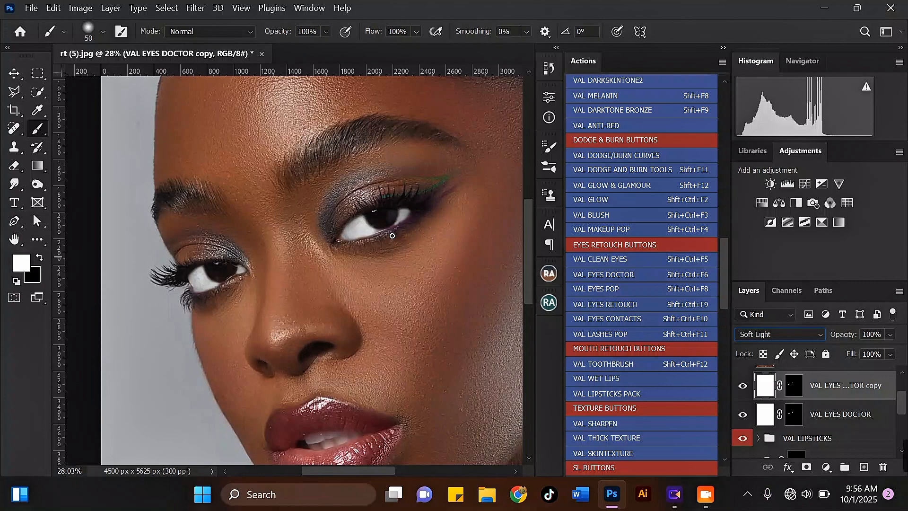
Lower the opacity of the VAL EYES DOCTOR copy to 47% and of the original VAL EYES DOCTOR layer to 42%.
left_click(891, 335)
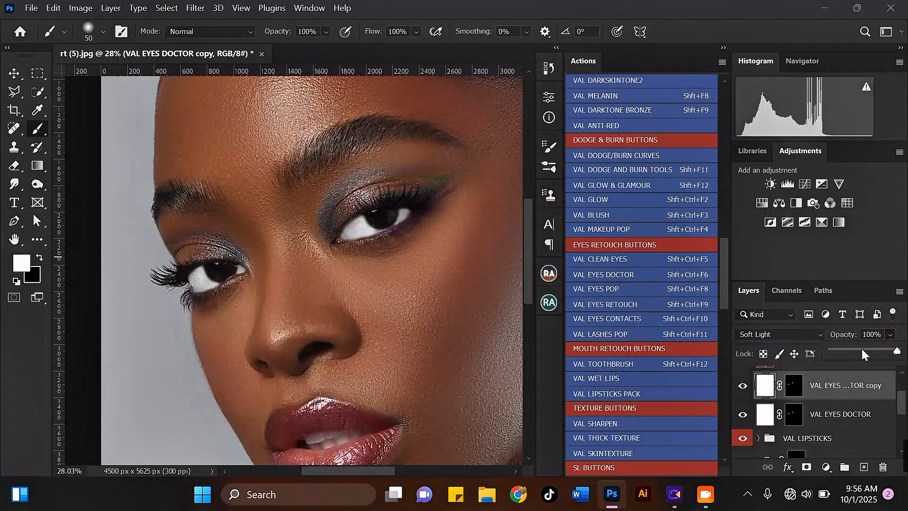
left_click(862, 351)
left_click(861, 410)
left_click(891, 335)
left_click(861, 351)
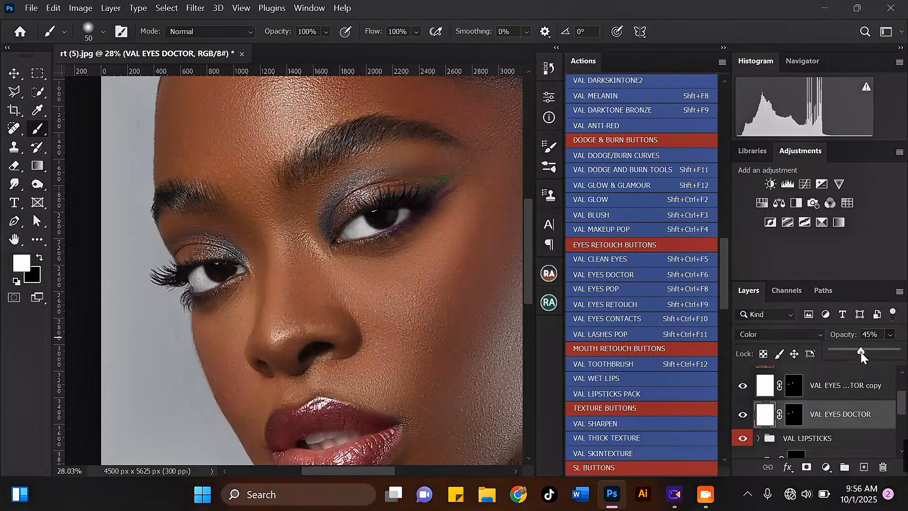
left_click_drag(861, 352, 859, 351)
key("Return")
scroll(402, 215, "up", 2)
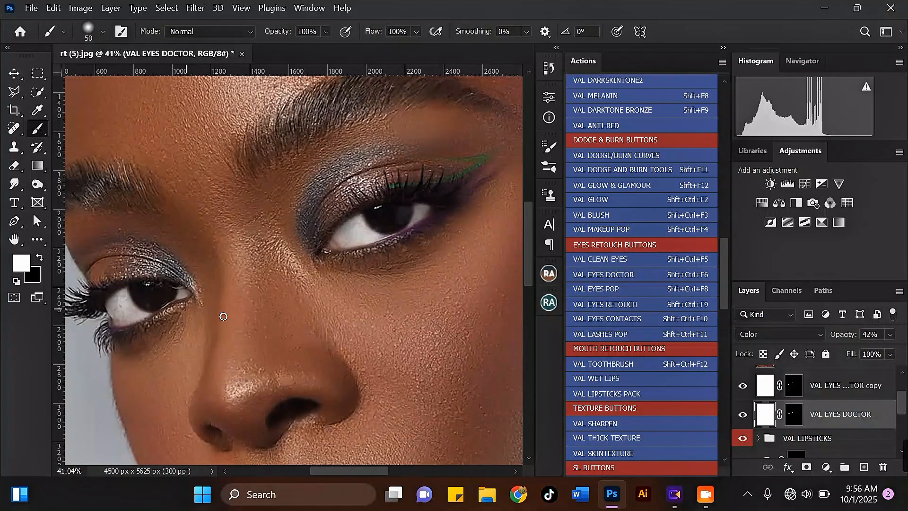
Run the VAL EYES RETOUCH action above the VAL EYES DOCTOR copy, continuing through all its messages.
left_click(843, 383)
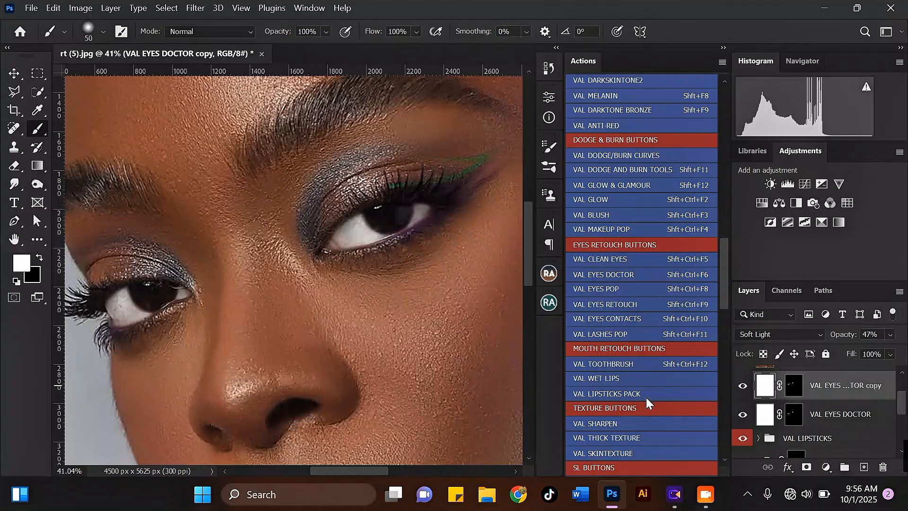
left_click(627, 307)
left_click(518, 236)
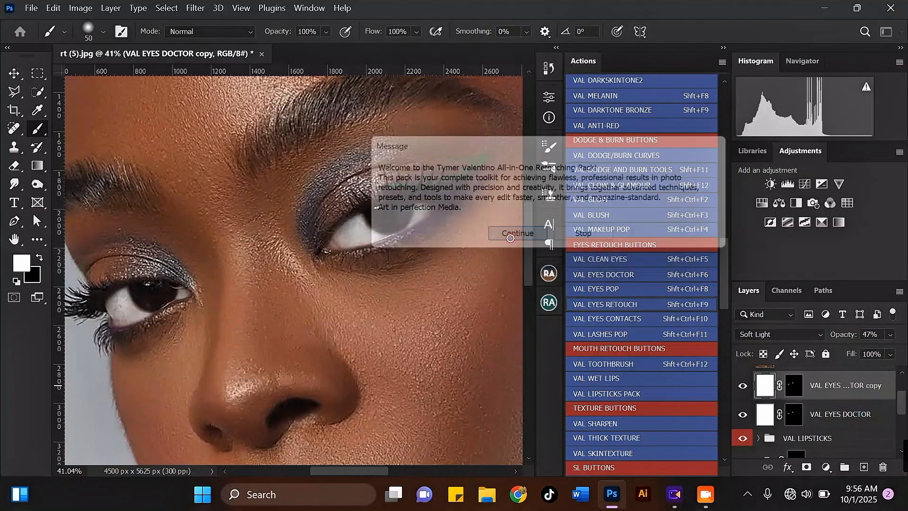
left_click(535, 247)
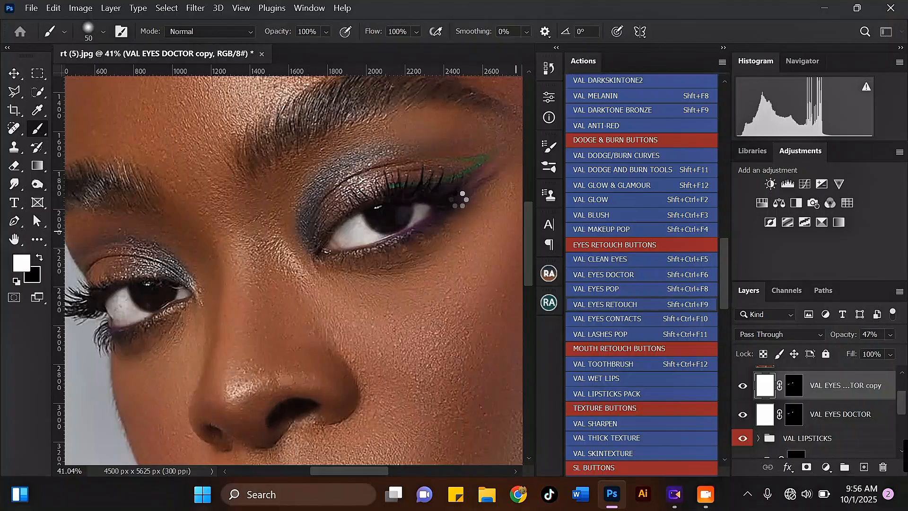
left_click(468, 215)
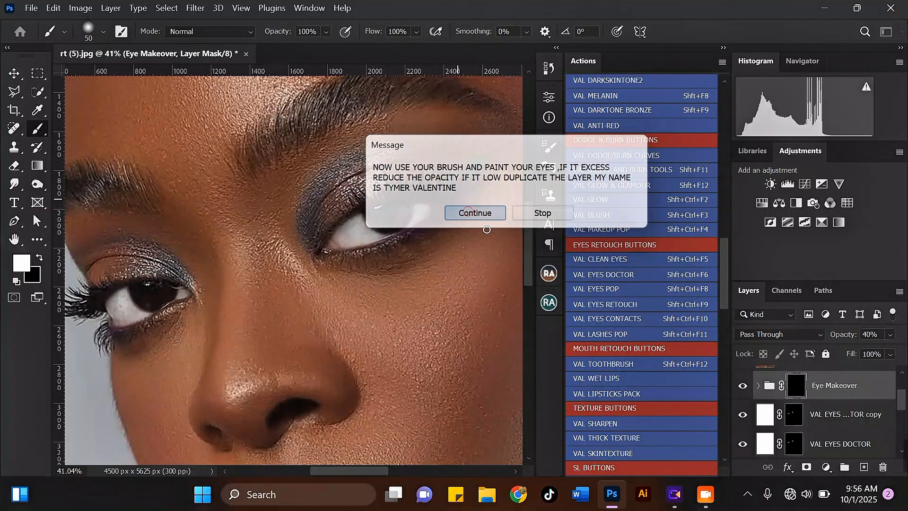
Paint white over the eye nearer the ear on the Eye Makeover group's mask with a soft brush enlarged to 175 px.
key("bracketright")
key("bracketright")
key("bracketright")
key("bracketright")
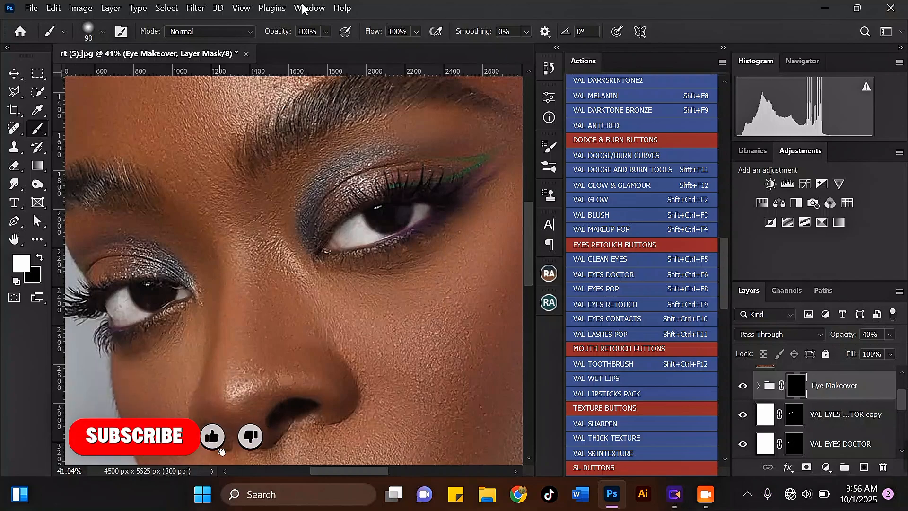
key("bracketright")
scroll(385, 189, "up", 4)
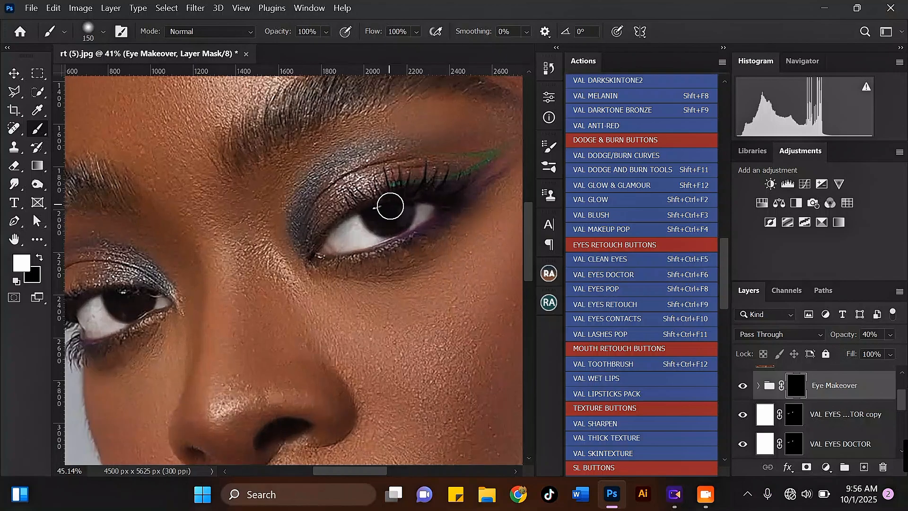
key("bracketright")
key("bracketright")
key("bracketright")
mouse_move(322, 252)
left_mouse_down()
mouse_move(302, 265)
mouse_move(445, 206)
mouse_move(316, 261)
mouse_move(344, 240)
left_mouse_up()
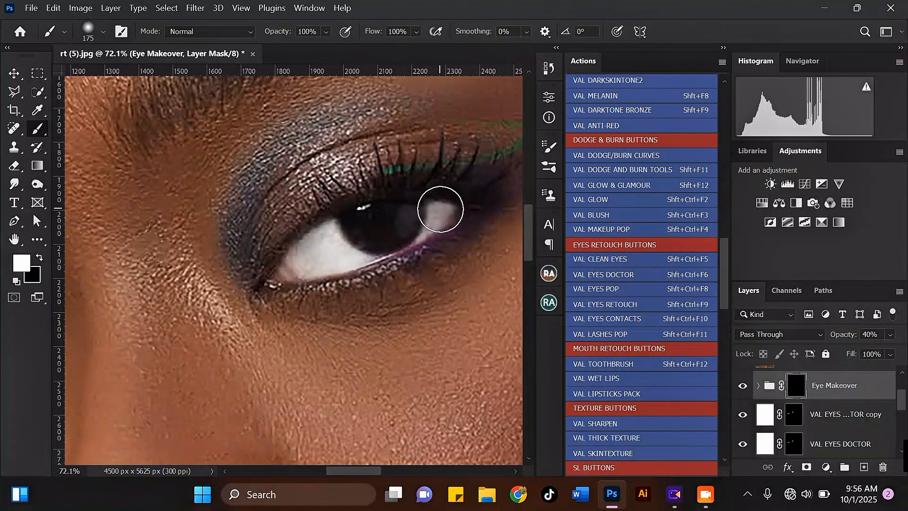
Paint white over the far eye on the Eye Makeover group's mask with the 175 px soft brush.
scroll(253, 300, "down", 4)
scroll(203, 292, "up", 2)
scroll(203, 292, "up", 2)
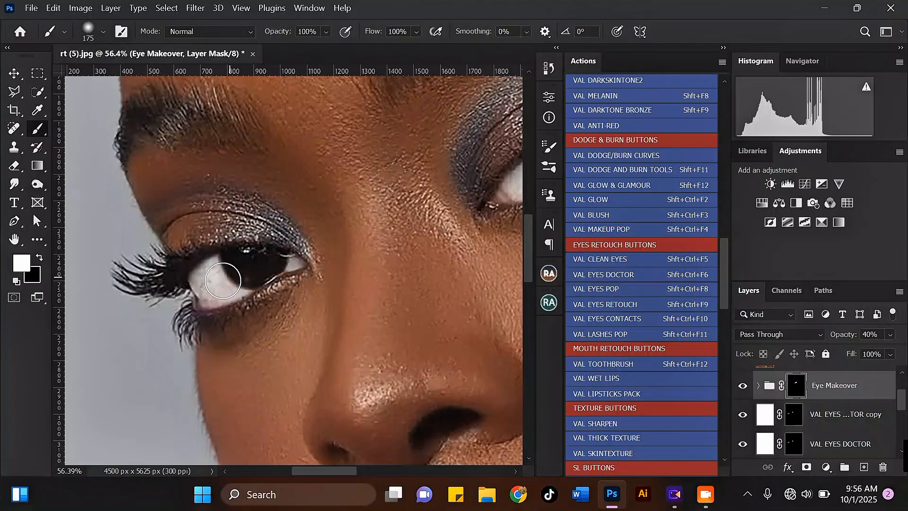
Examine the retouched eyes up close and in the context of the whole face.
scroll(227, 261, "down", 3)
scroll(379, 229, "up", 1)
scroll(395, 230, "down", 2)
scroll(395, 230, "down", 2)
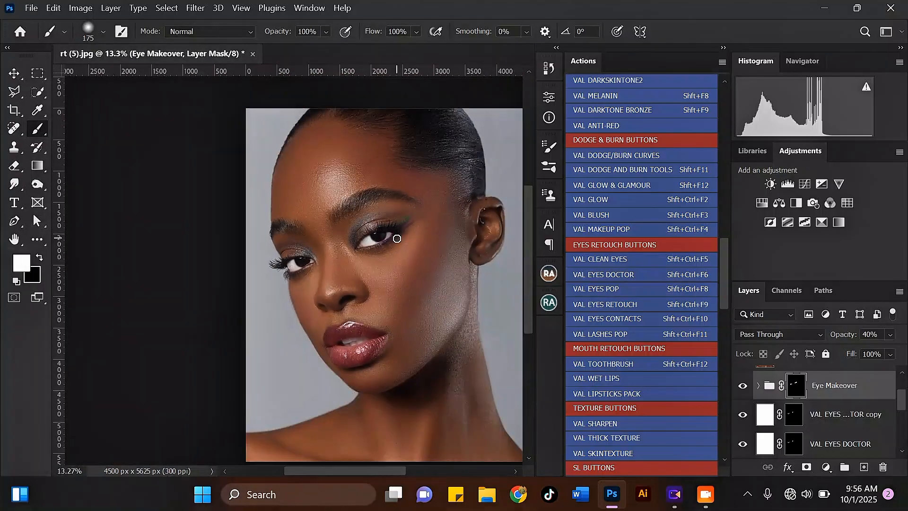
scroll(392, 232, "up", 3)
scroll(359, 241, "down", 1)
scroll(357, 246, "down", 2)
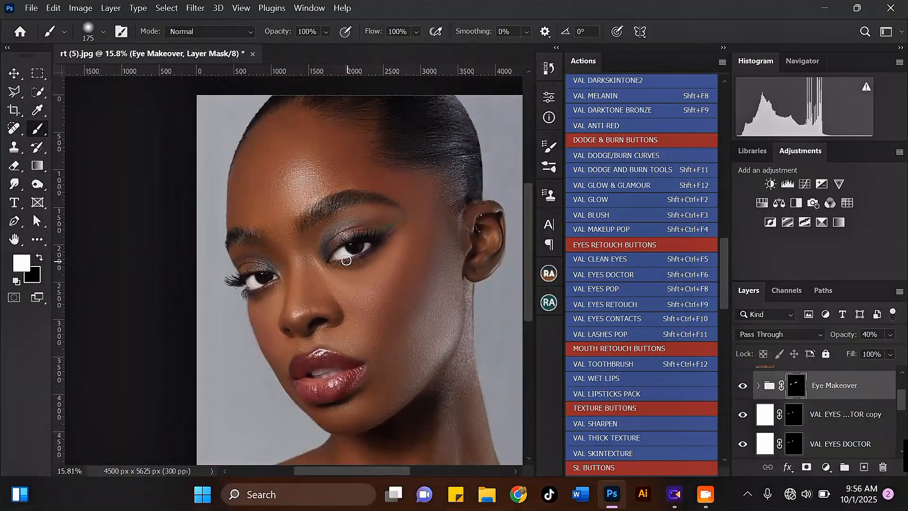
scroll(350, 253, "up", 1)
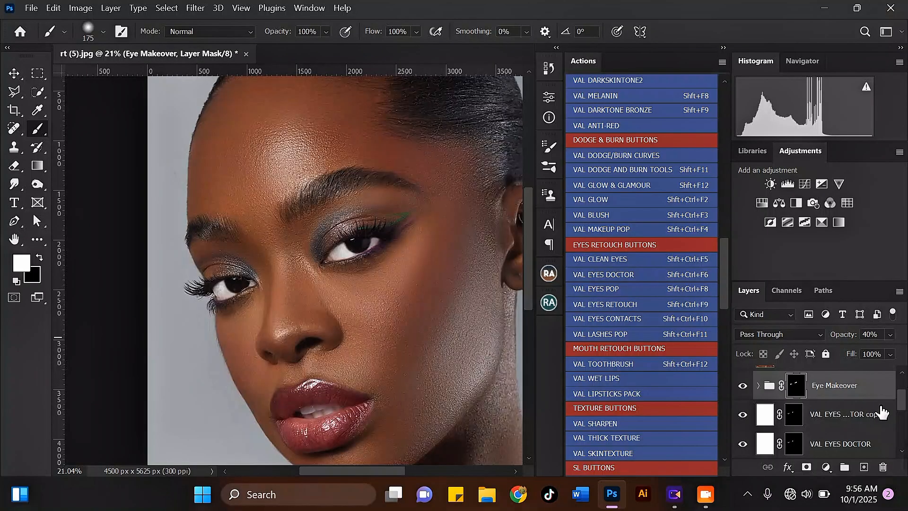
Duplicate Layer 2, the portrait layer below the Whiten Teeth group and Layer 3.
left_click_drag(901, 406, 893, 437)
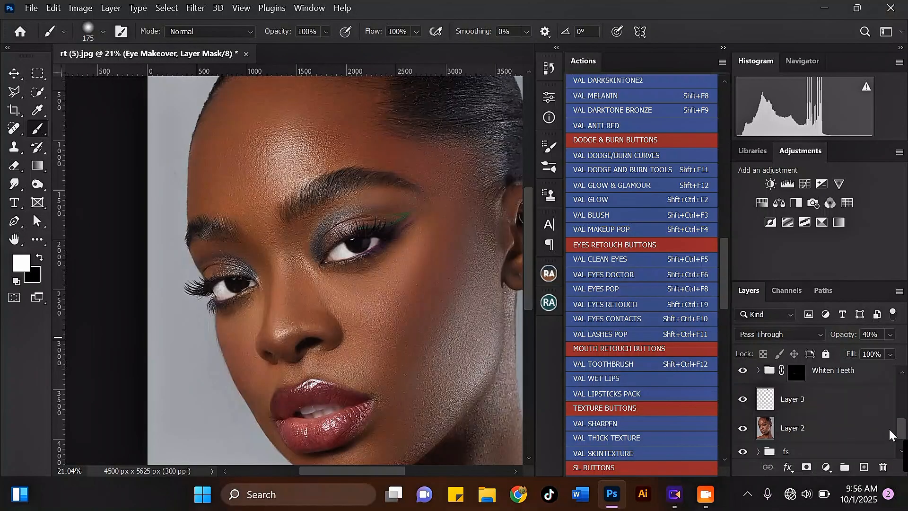
left_click(847, 428)
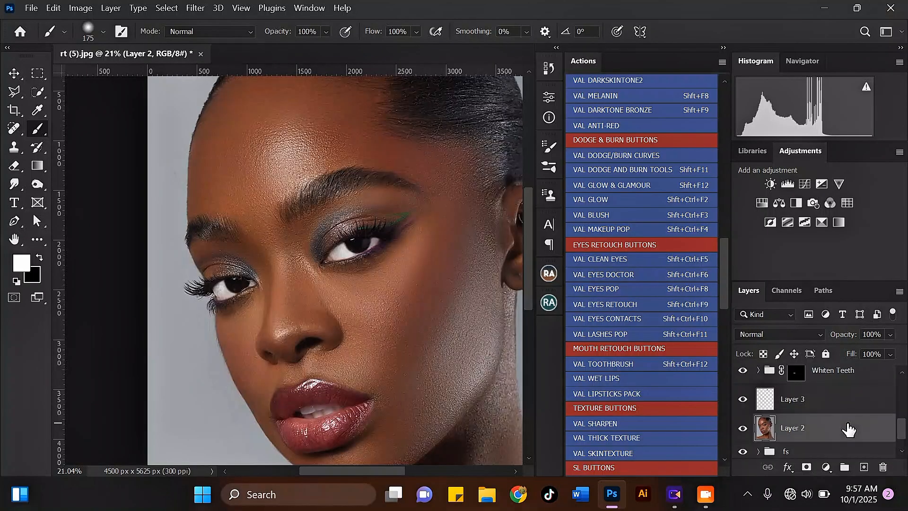
key("ctrl+j")
left_click_drag(902, 427, 901, 398)
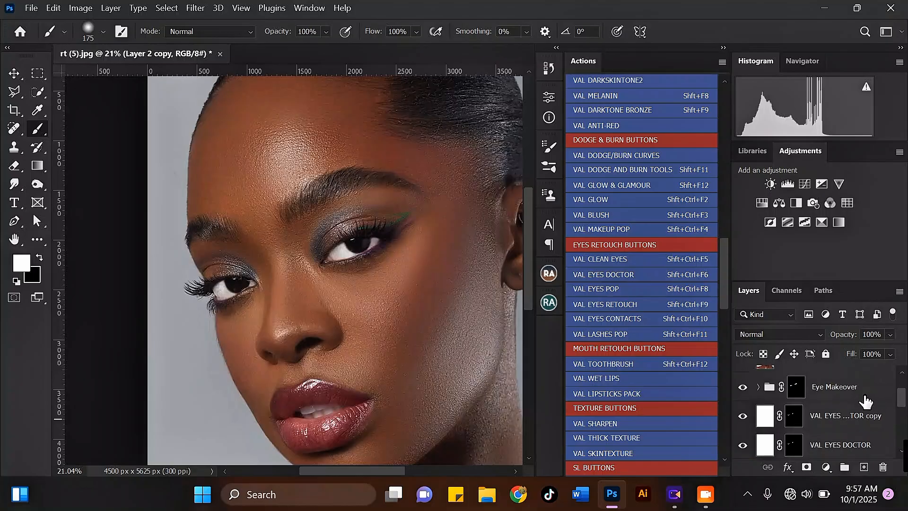
Merge the retouch layers from the Eye Makeover group down to the Layer 2 copy and compare the result with and without it.
left_click(867, 396)
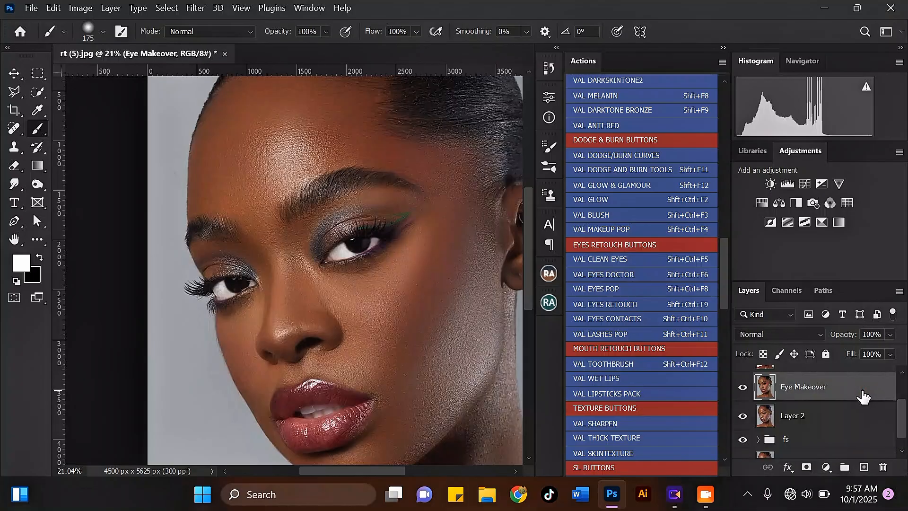
key("ctrl+e")
left_click(749, 388)
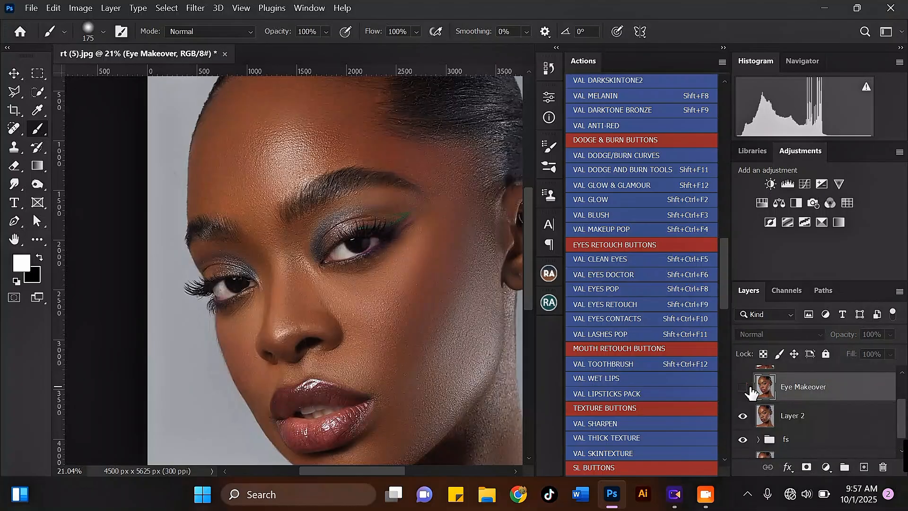
left_click(750, 387)
left_click(750, 387)
left_click(750, 388)
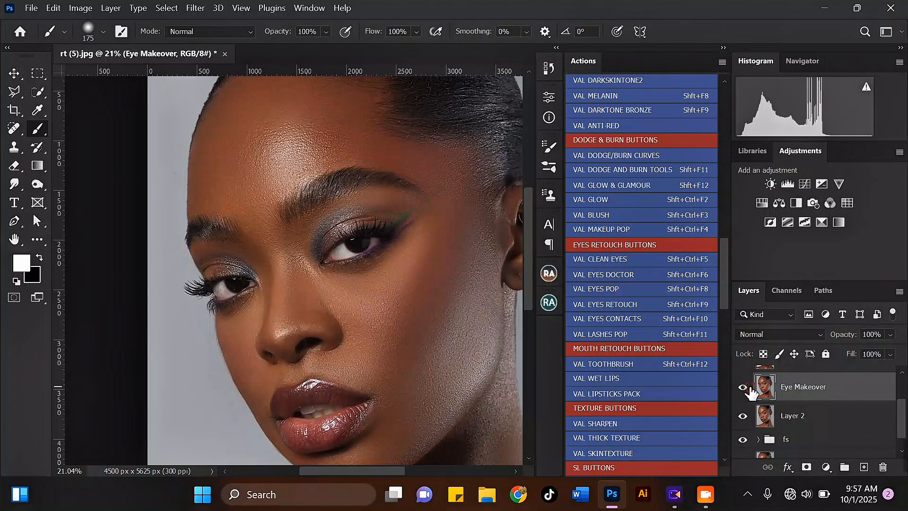
Rename the merged retouch layer as "eye and mouth" and duplicate it.
double_click(807, 388)
type("e")
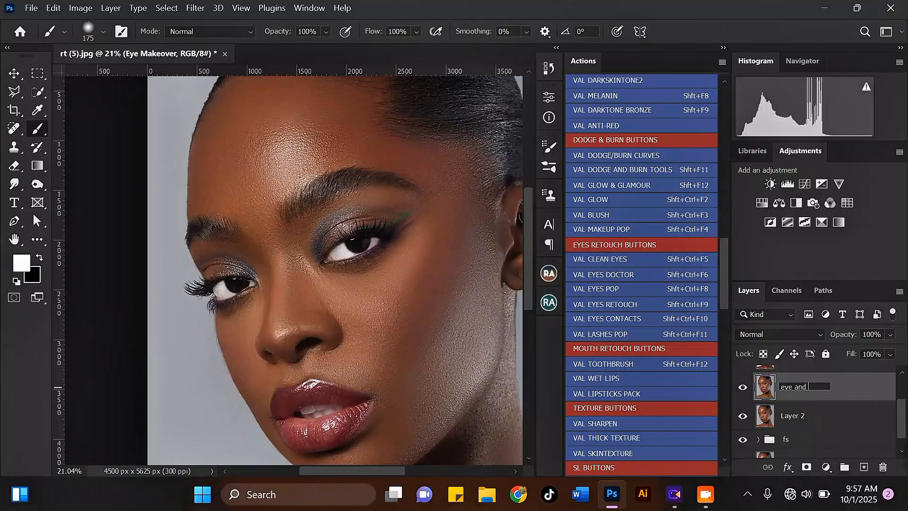
type("ye and mouth")
key("Return")
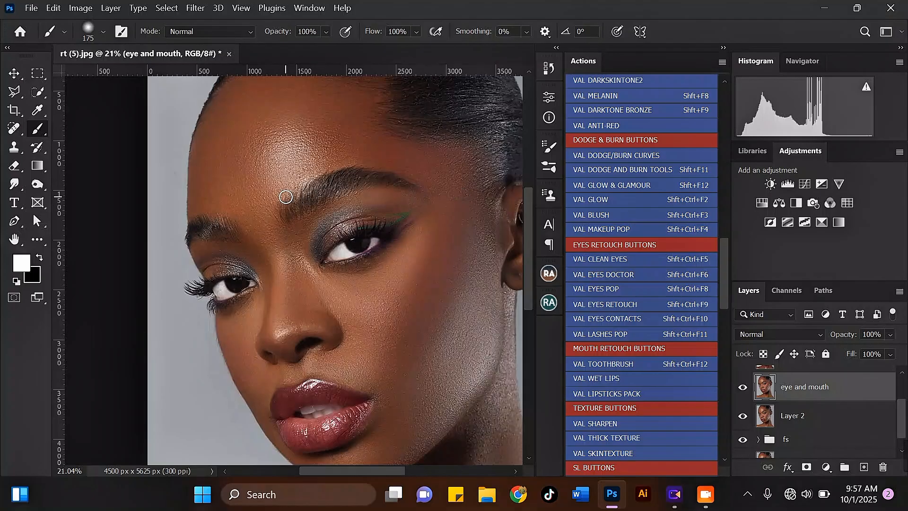
scroll(286, 197, "down", 1)
key("ctrl+j")
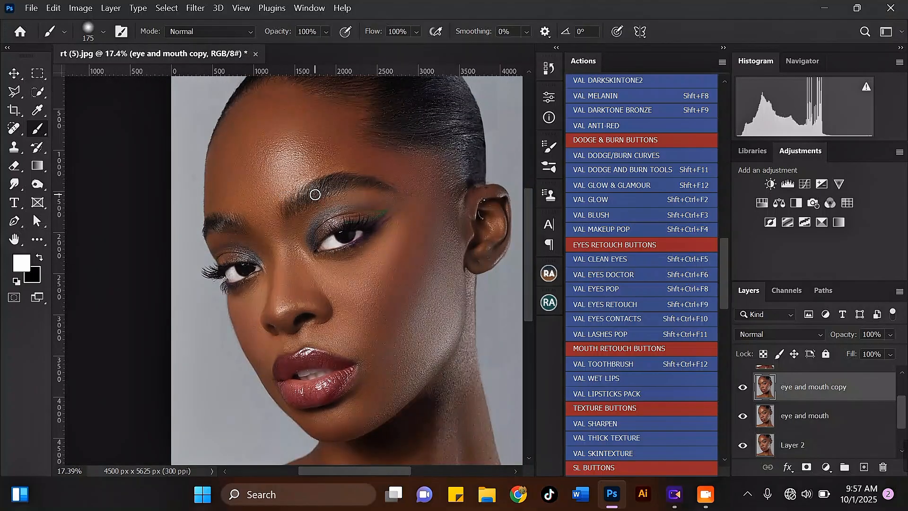
Add a Black & White adjustment layer above the eye and mouth copy layer and set its blend mode to Soft Light.
scroll(316, 194, "down", 1)
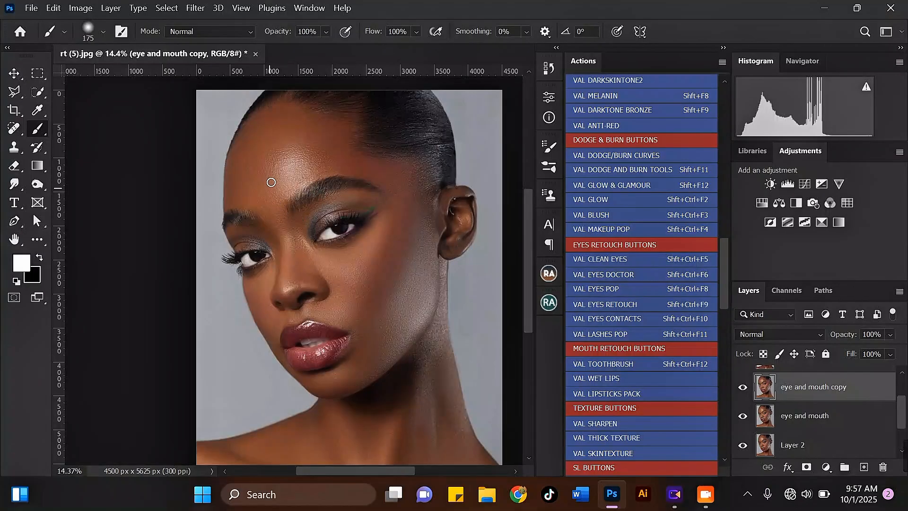
scroll(277, 181, "up", 1)
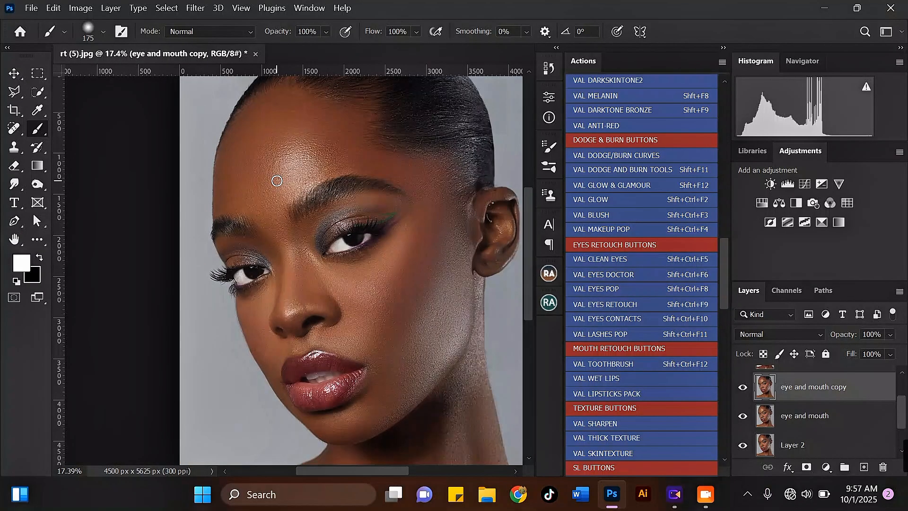
scroll(297, 172, "down", 1)
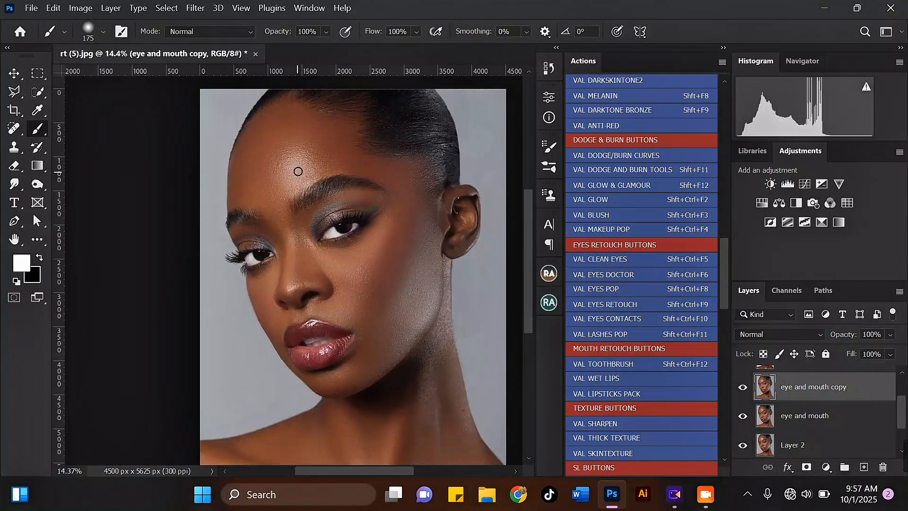
scroll(362, 187, "down", 1)
scroll(358, 176, "up", 1)
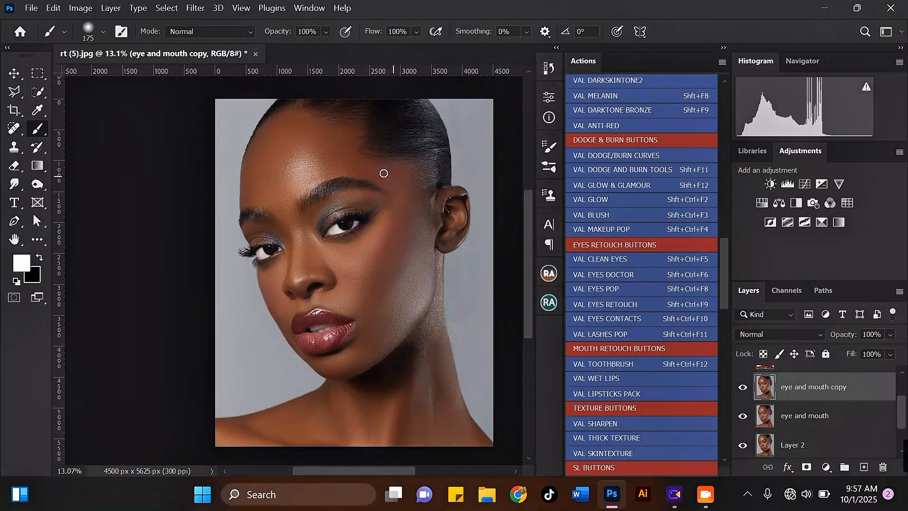
scroll(305, 160, "up", 1)
left_click_drag(902, 412, 901, 410)
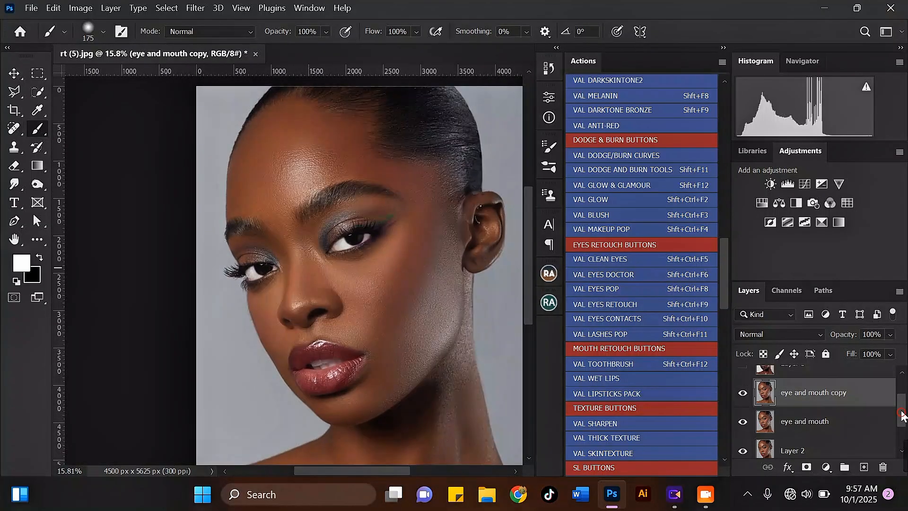
left_click(826, 468)
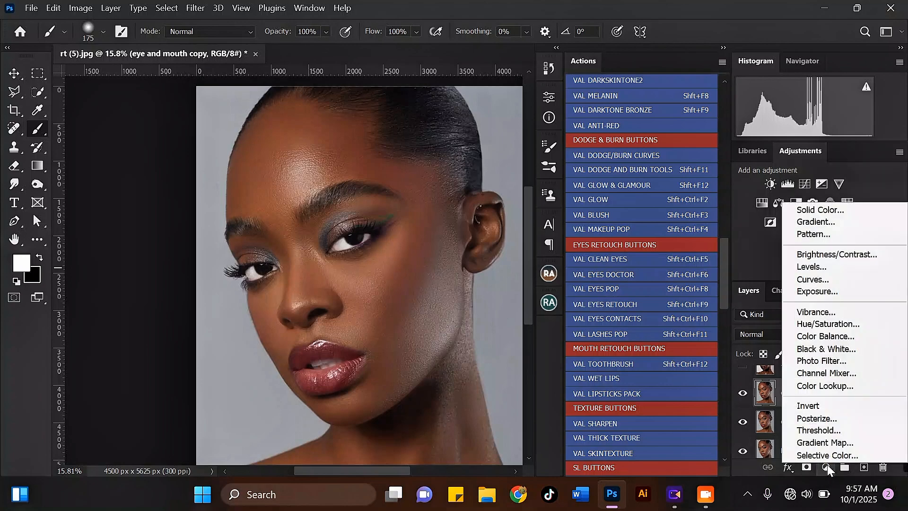
left_click(827, 467)
left_click(826, 467)
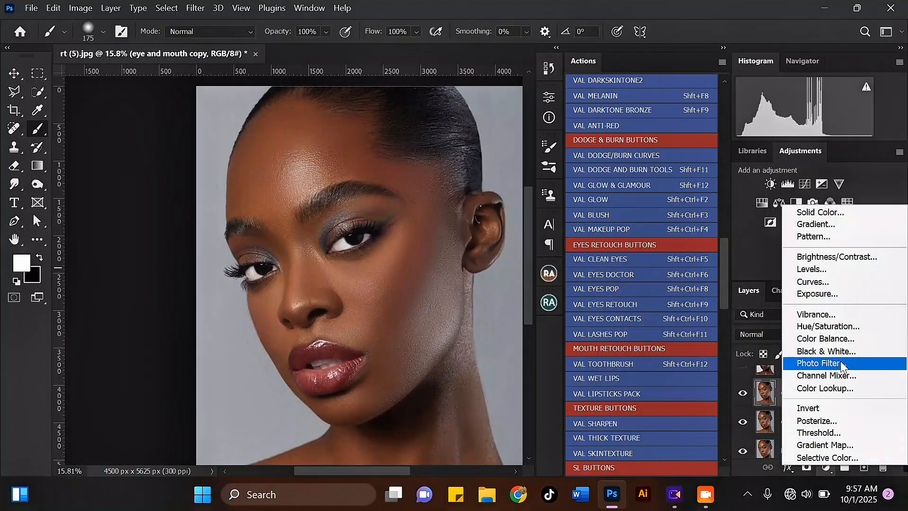
left_click(554, 97)
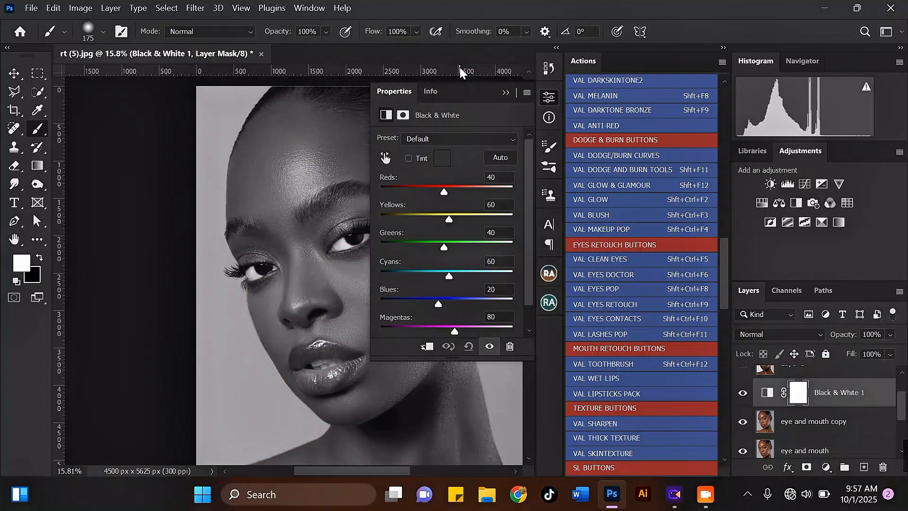
left_click(506, 93)
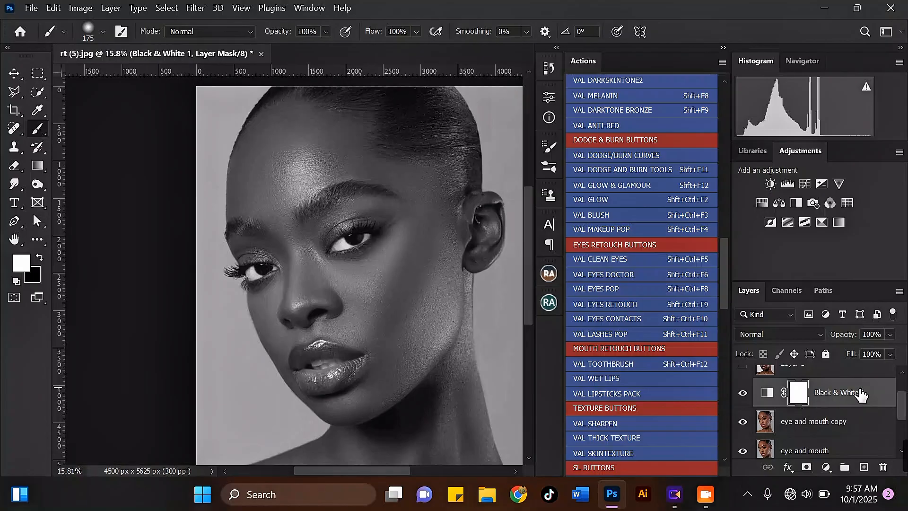
left_click(793, 333)
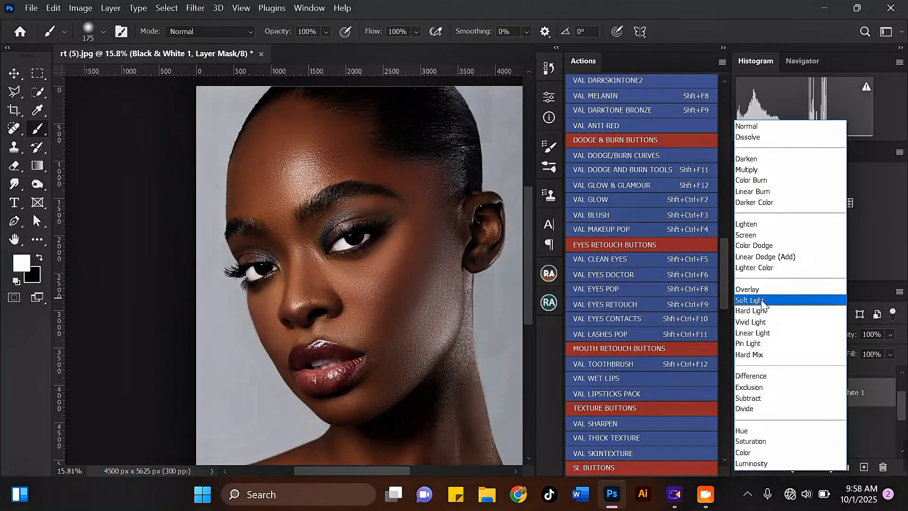
left_click(761, 301)
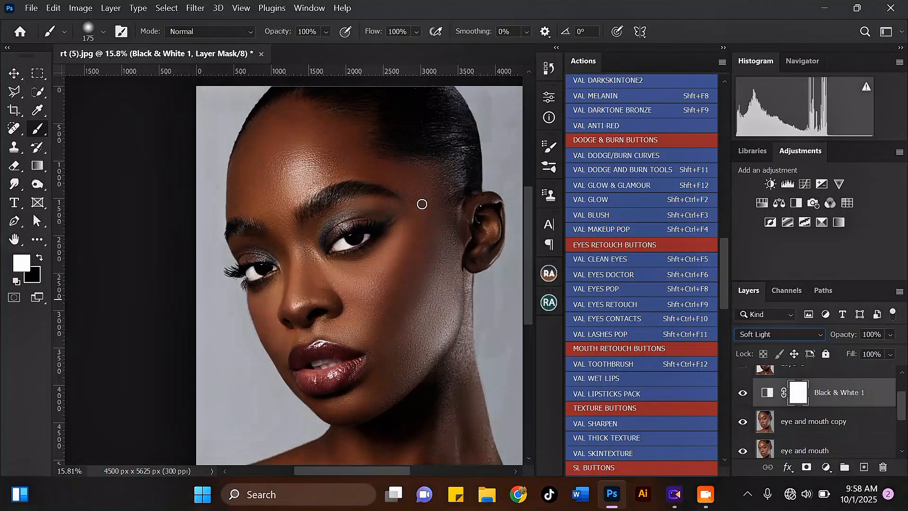
Examine the effect of the Black & White adjustment on the portrait's skin tone, comparing it on and off.
scroll(422, 203, "down", 2)
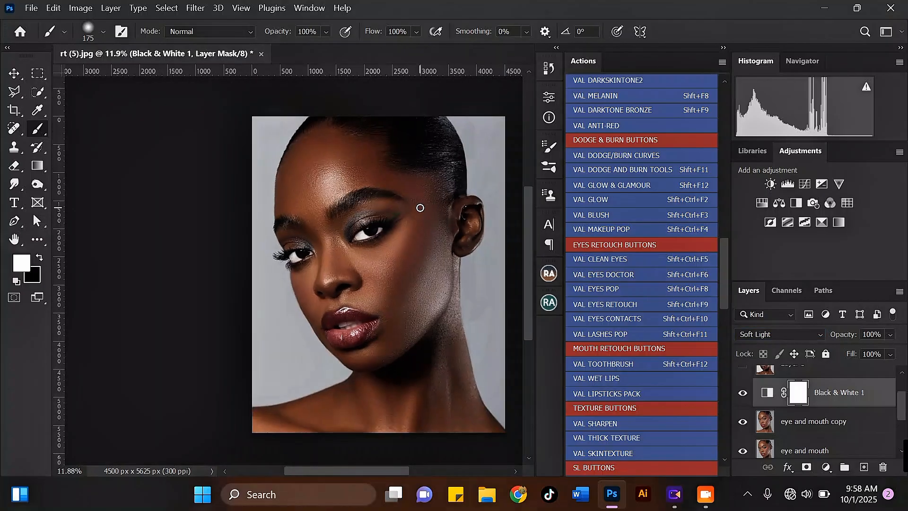
scroll(439, 207, "up", 1)
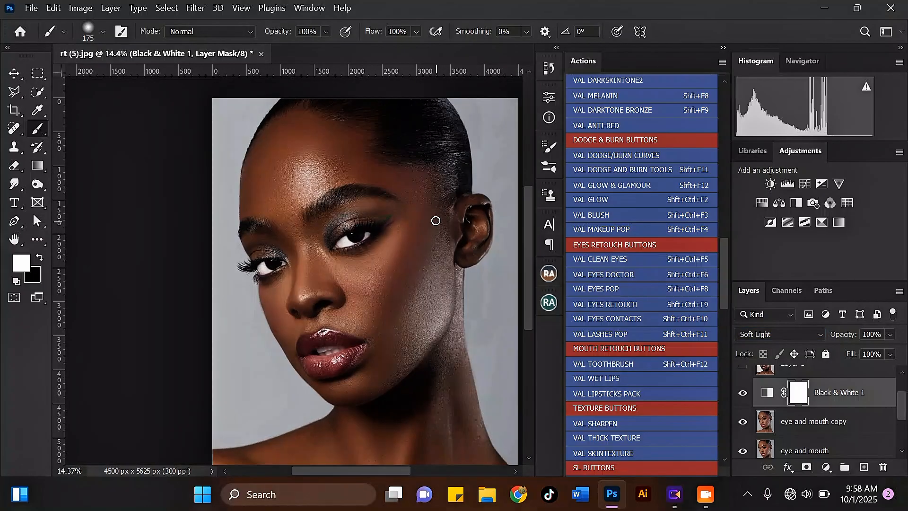
scroll(395, 186, "down", 2)
scroll(395, 177, "down", 2)
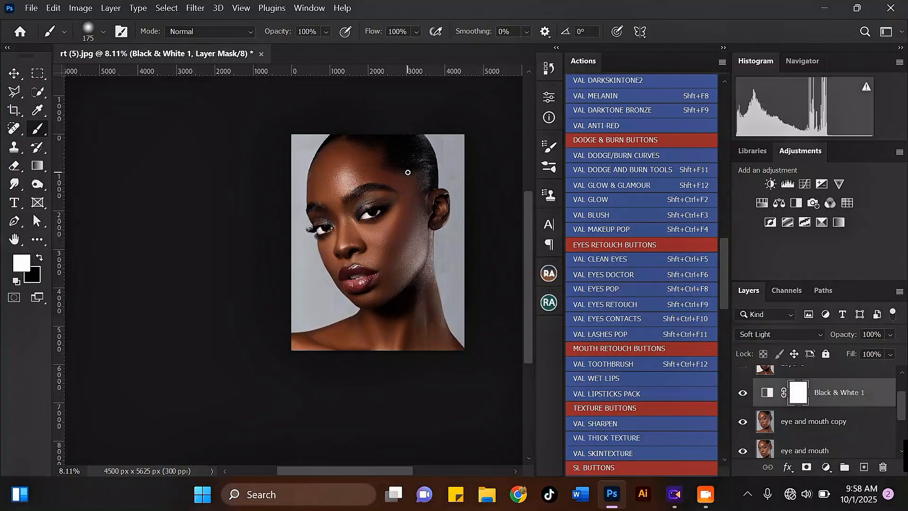
scroll(408, 172, "up", 1)
left_click(743, 393)
left_click(743, 393)
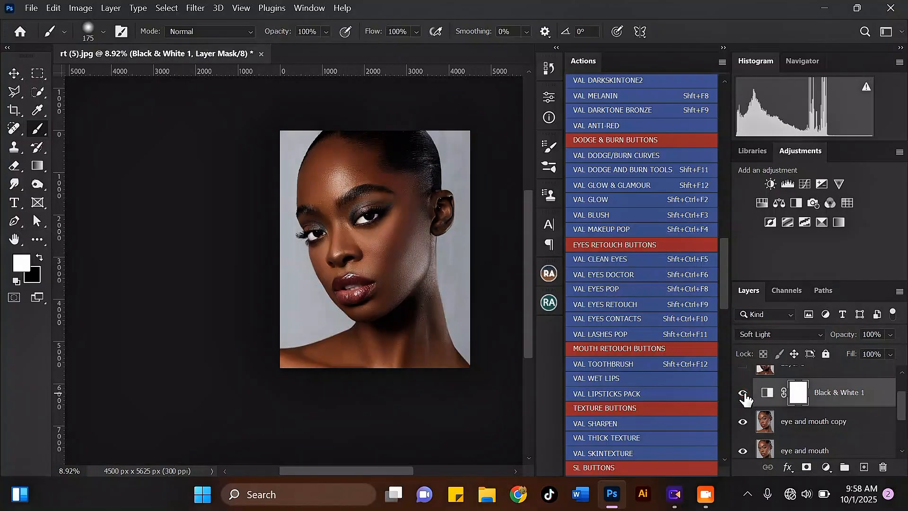
scroll(384, 170, "up", 3)
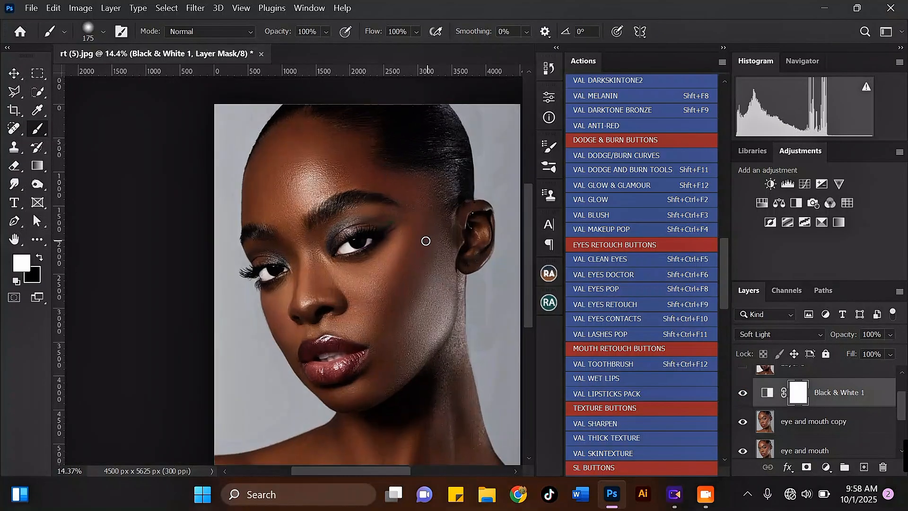
scroll(906, 403, "up", 2)
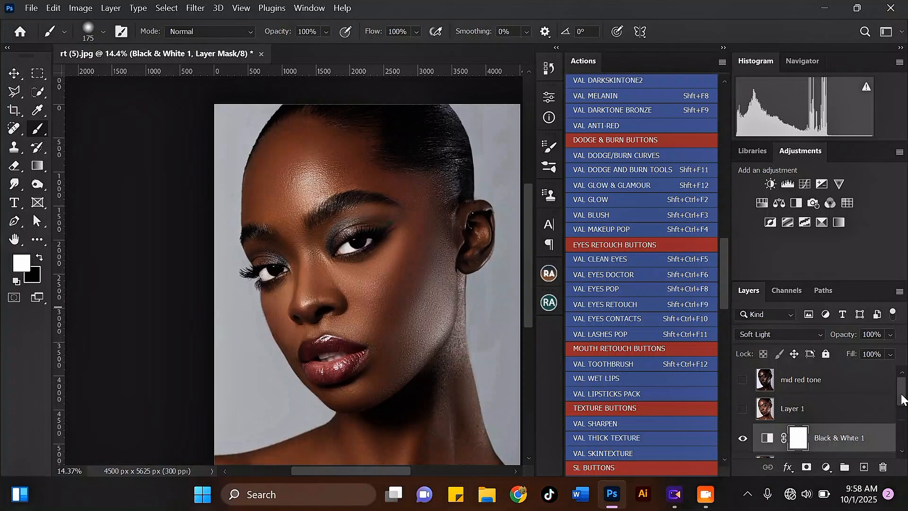
scroll(903, 399, "down", 1)
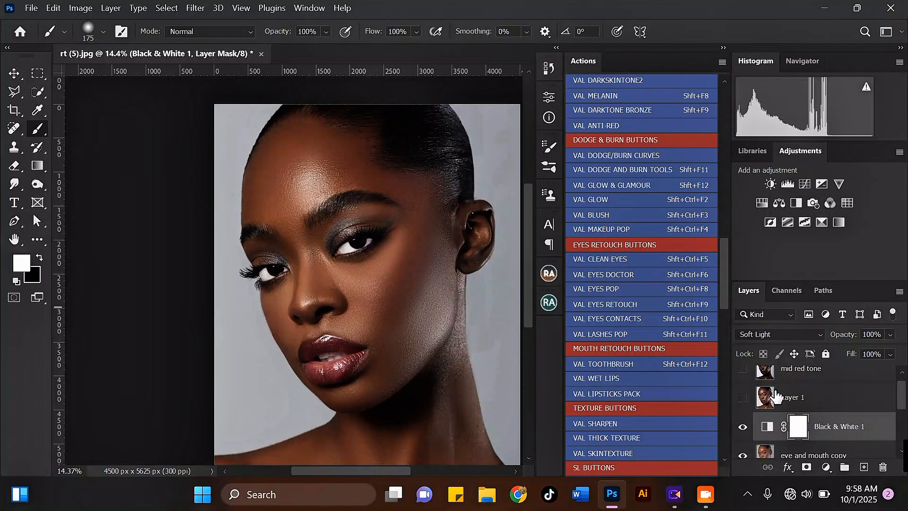
scroll(389, 214, "down", 1)
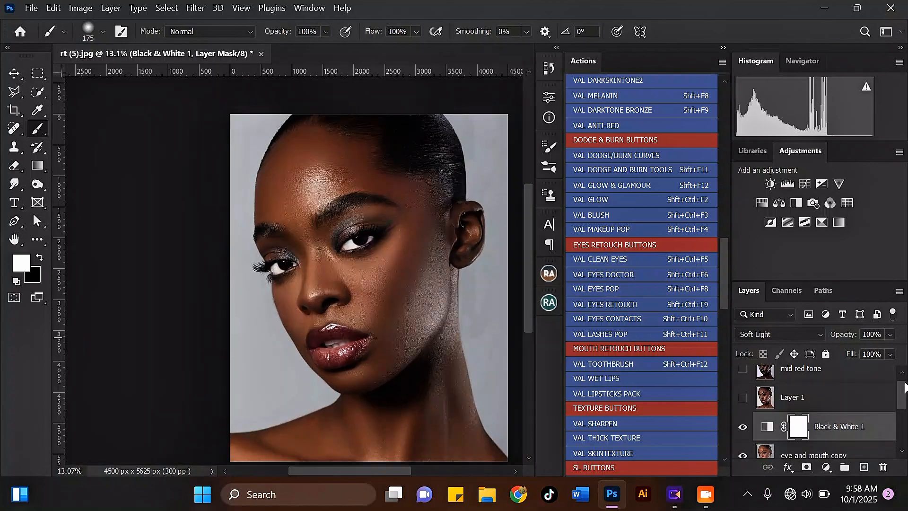
scroll(904, 392, "down", 1)
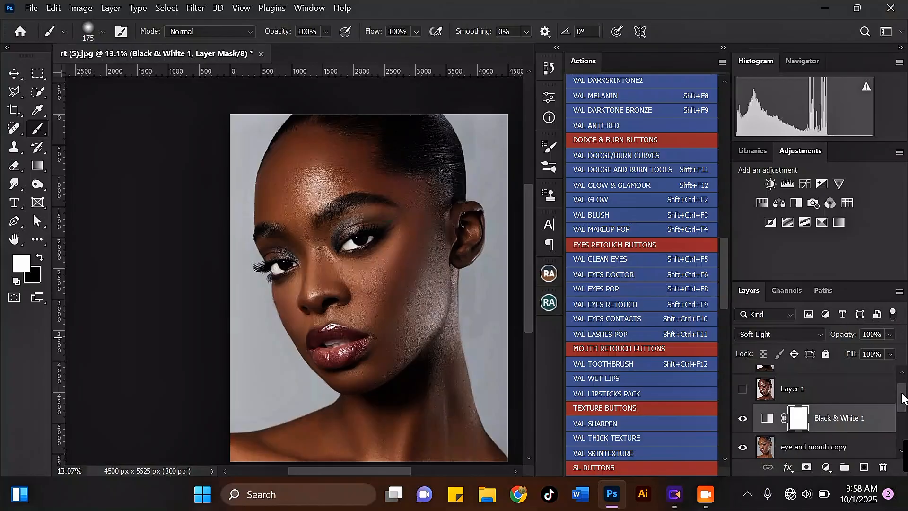
Add a Selective Color adjustment layer above the Black & White layer and set Cyan to -27% for the Yellows.
left_click(826, 468)
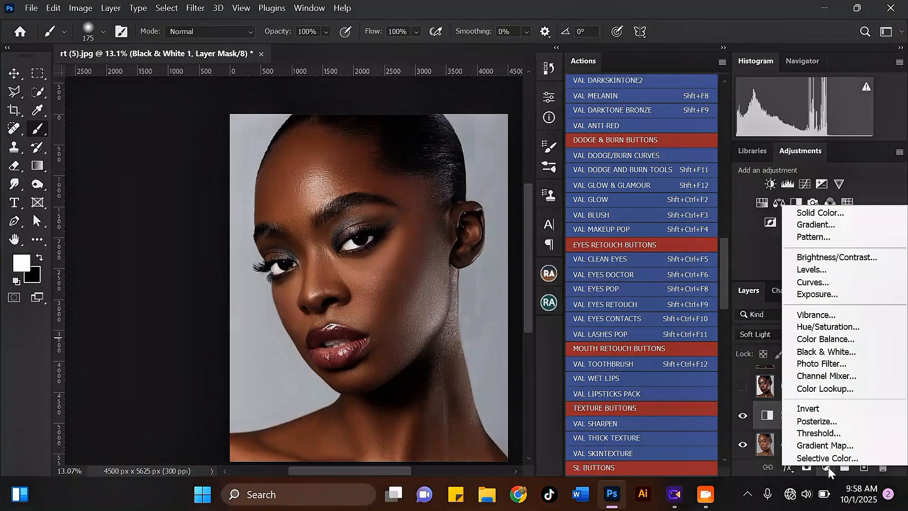
left_click(828, 458)
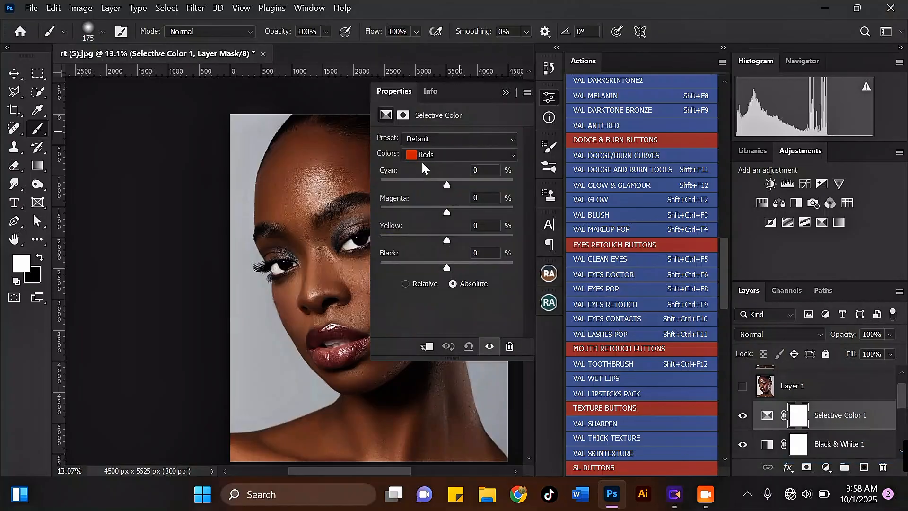
left_click(444, 154)
left_click(438, 176)
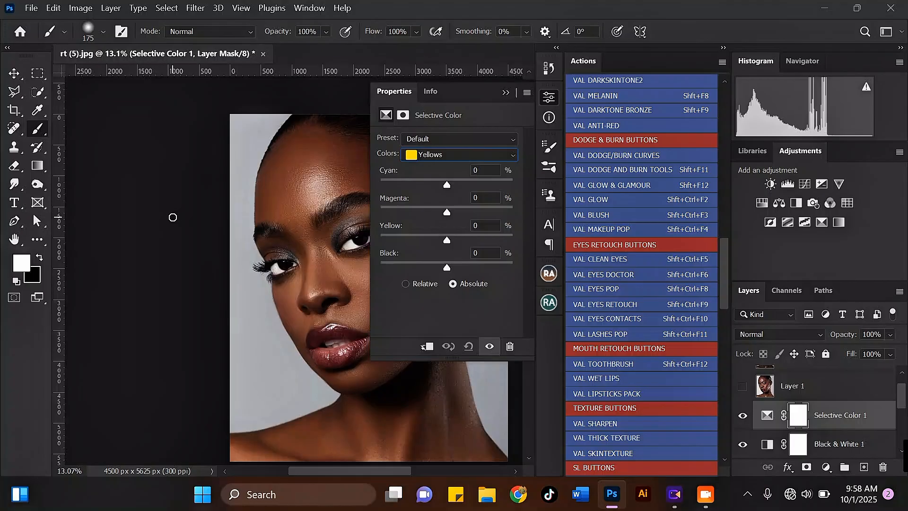
left_click_drag(274, 193, 180, 178)
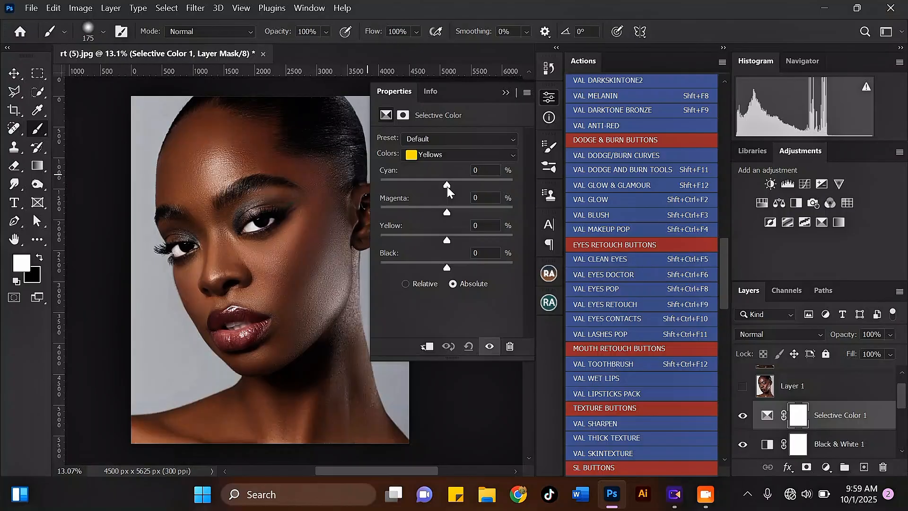
mouse_move(447, 186)
left_mouse_down()
mouse_move(388, 185)
mouse_move(429, 185)
left_mouse_up()
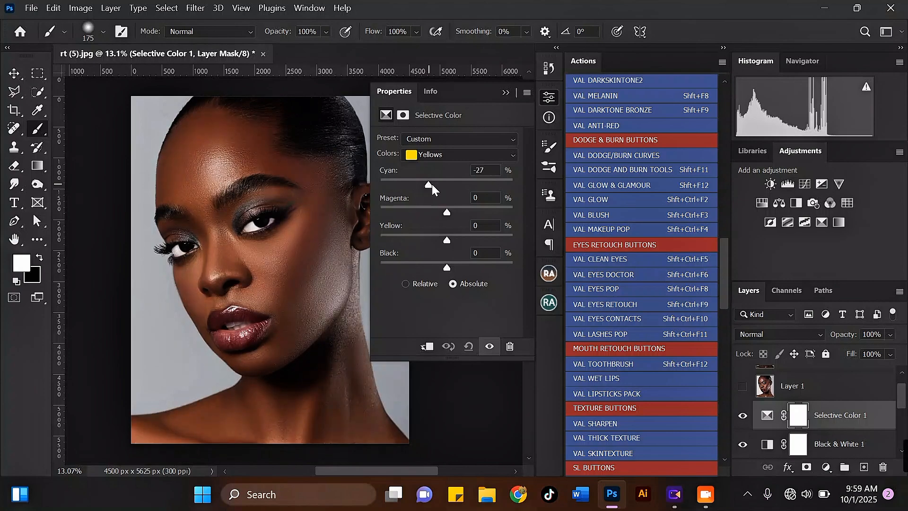
left_click(506, 92)
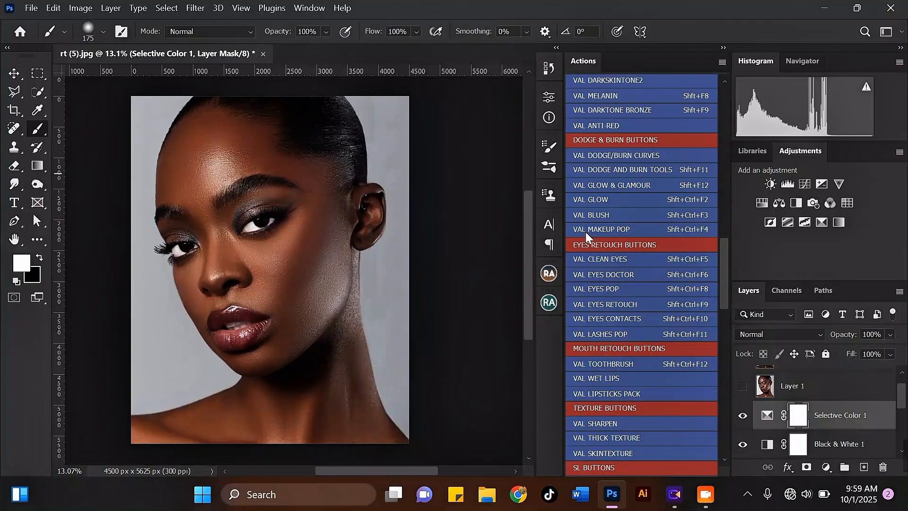
Add a second Selective Color adjustment layer and, for the Blues, set Cyan to -28% and Magenta to -14%, and adjust Yellow.
left_click(827, 467)
left_click(833, 461)
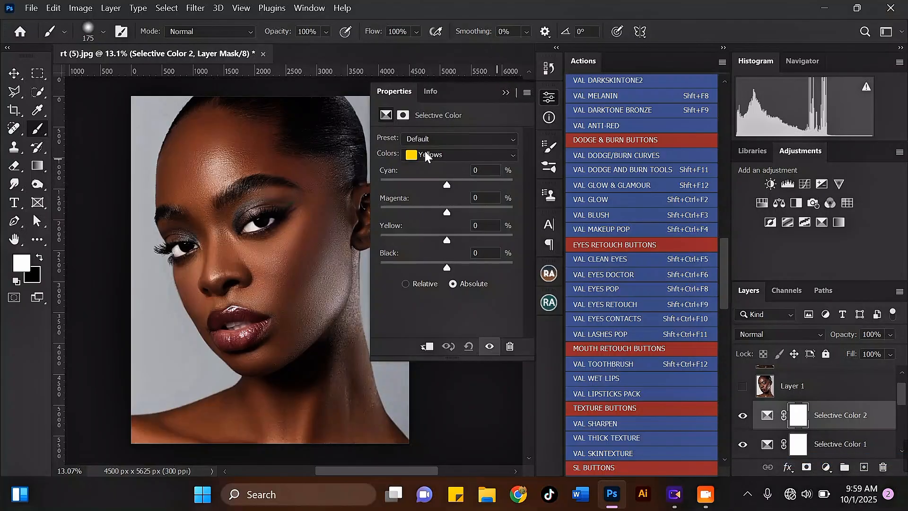
left_click(425, 152)
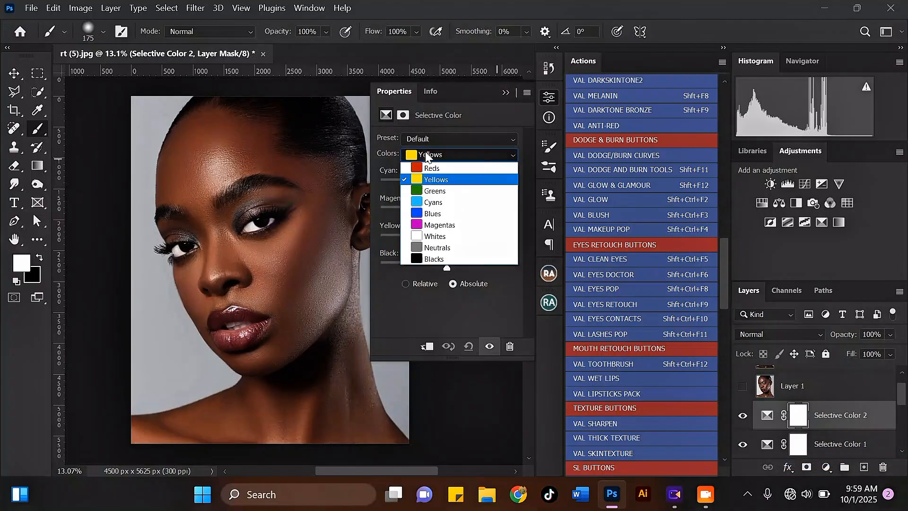
left_click(432, 214)
left_click_drag(447, 185, 427, 180)
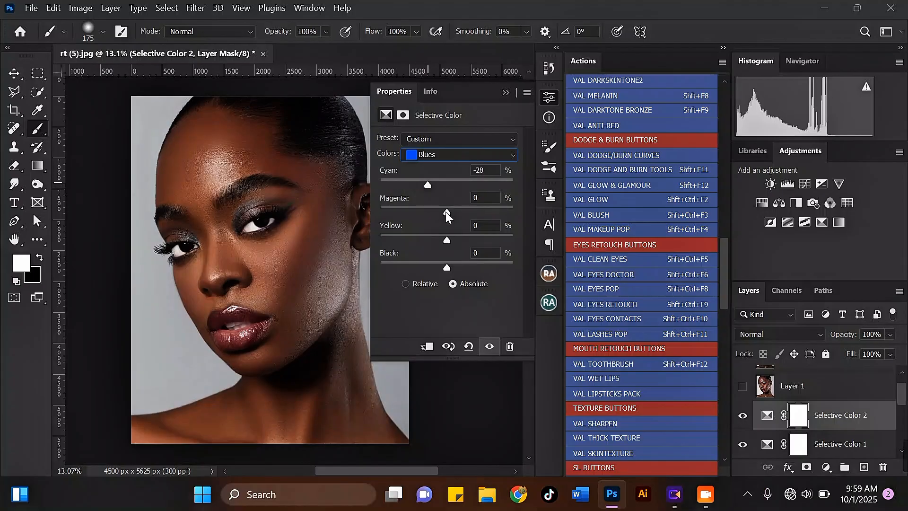
left_click_drag(445, 211, 396, 201)
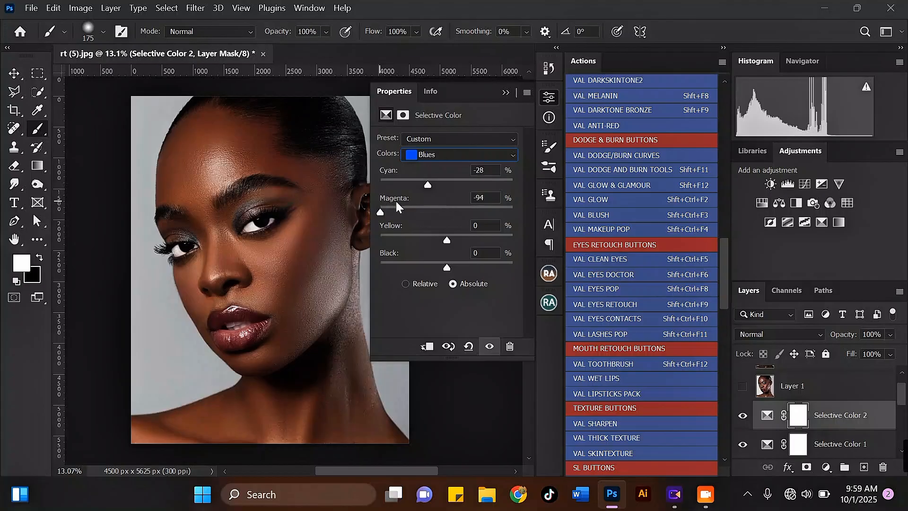
left_click_drag(477, 203, 418, 237)
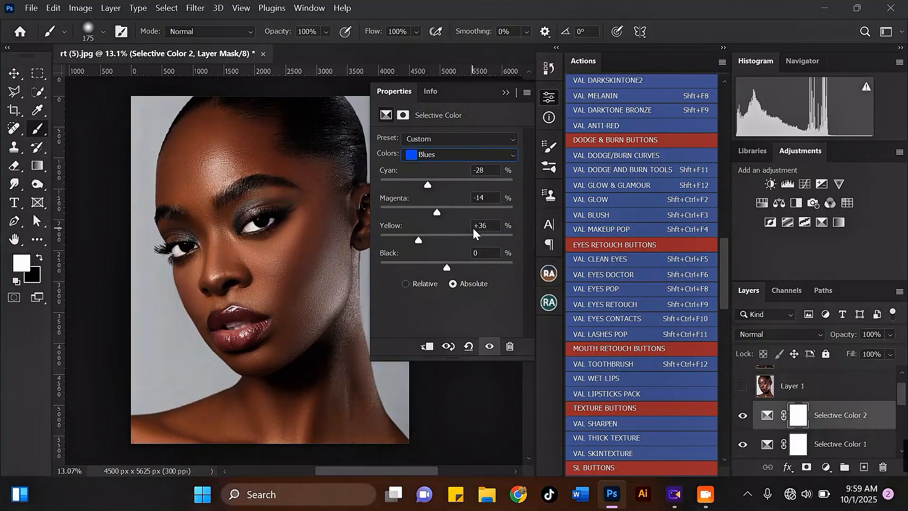
left_click_drag(503, 232, 444, 237)
For the Cyans in the second Selective Color layer, set Cyan to -34%, Magenta to -14%, Yellow to +72% and Black to -4%.
left_click(446, 156)
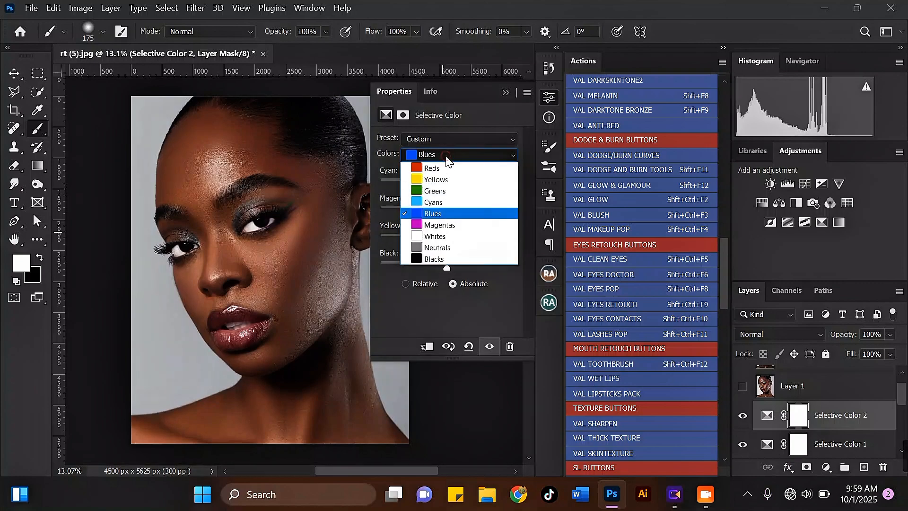
left_click(447, 197)
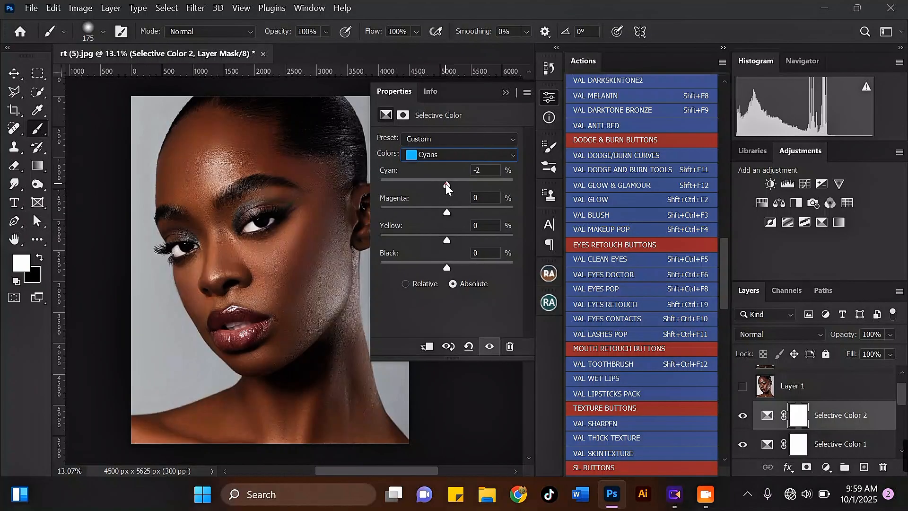
left_click_drag(446, 184, 496, 184)
left_click_drag(451, 209, 486, 212)
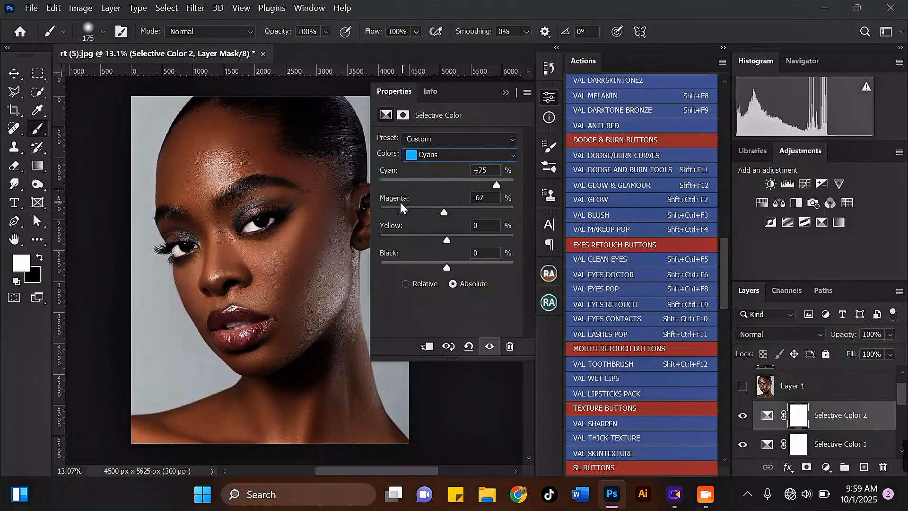
left_click_drag(447, 240, 493, 237)
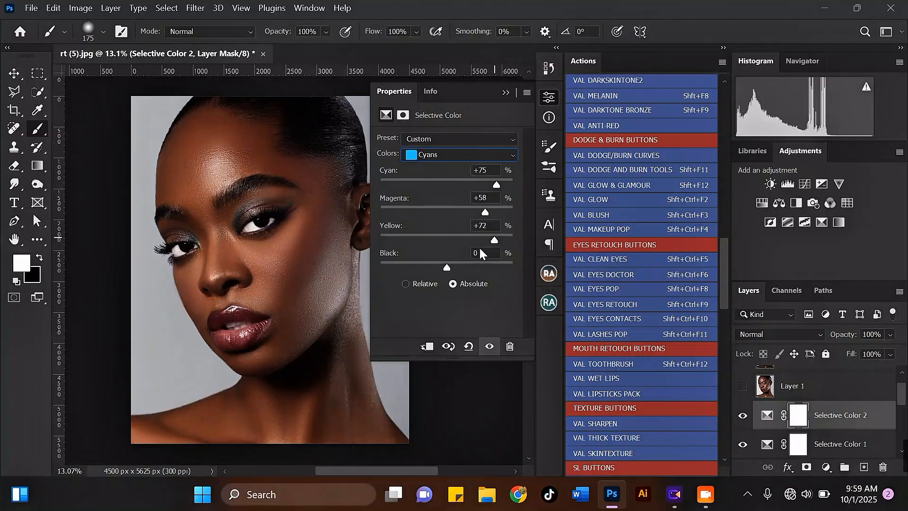
left_click_drag(448, 267, 444, 268)
left_click(452, 281)
left_click_drag(484, 213, 438, 212)
left_click(423, 182)
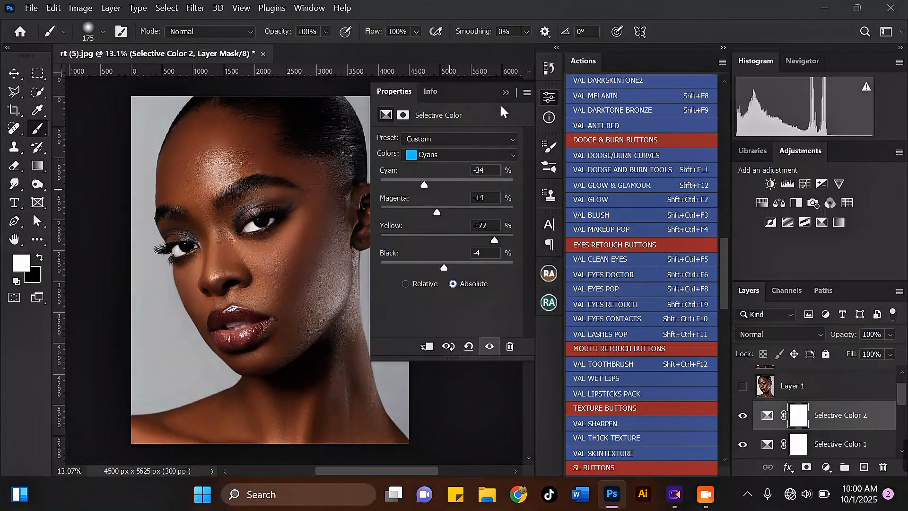
left_click(470, 156)
left_click(470, 156)
left_click(502, 91)
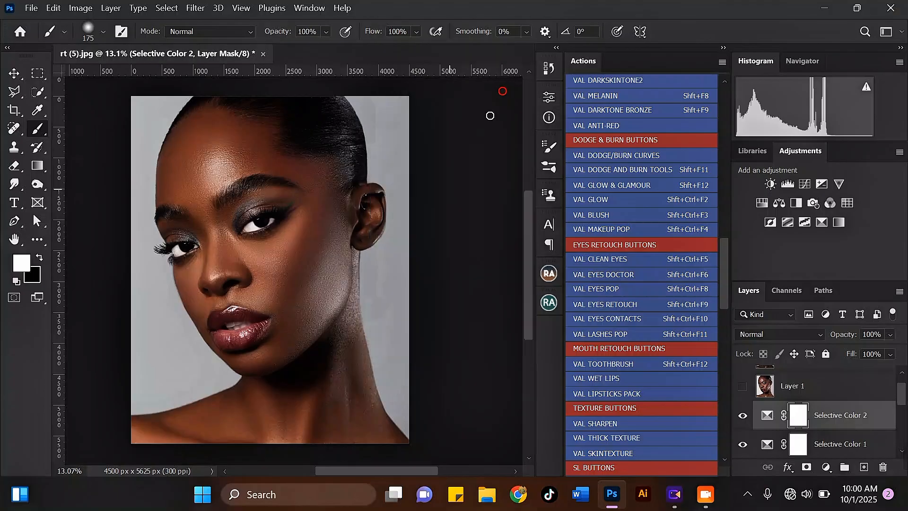
Add a Color Balance adjustment layer and set the Midtones to Cyan-Red -5 and Yellow-Blue +7.
left_click(826, 467)
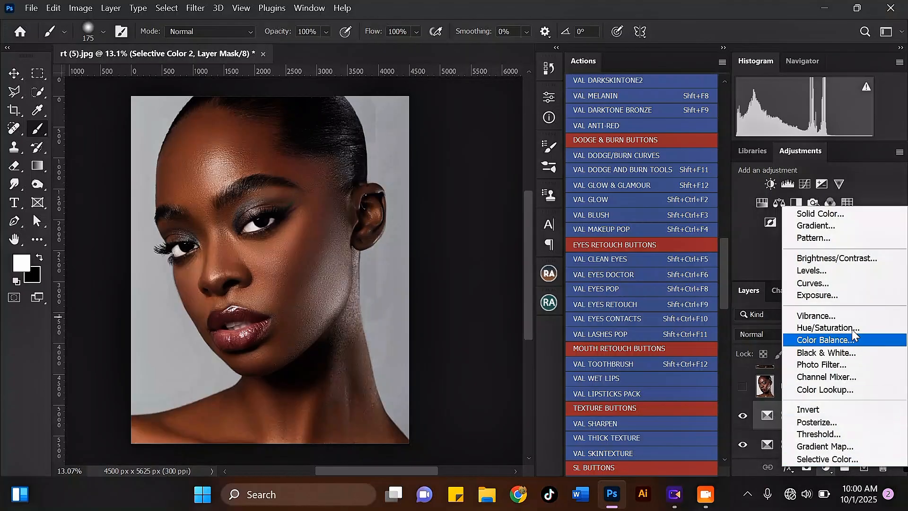
left_click(827, 340)
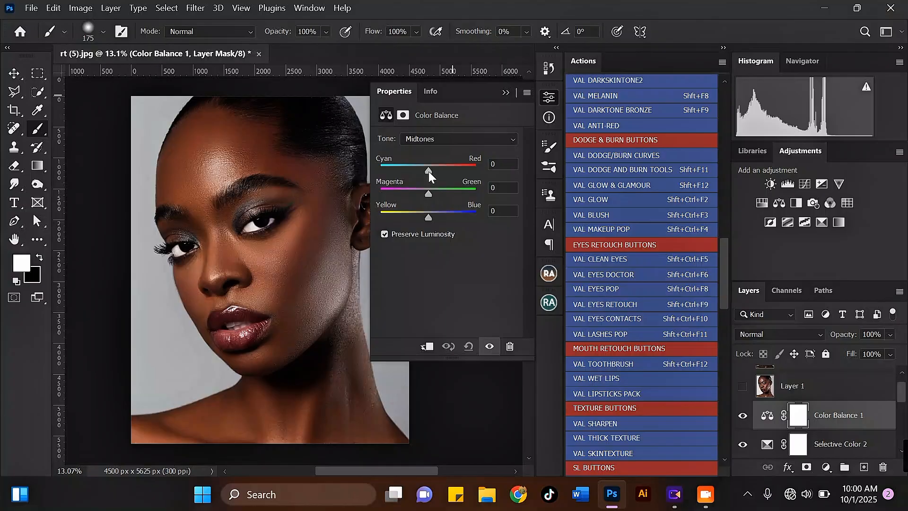
left_click_drag(428, 172, 426, 171)
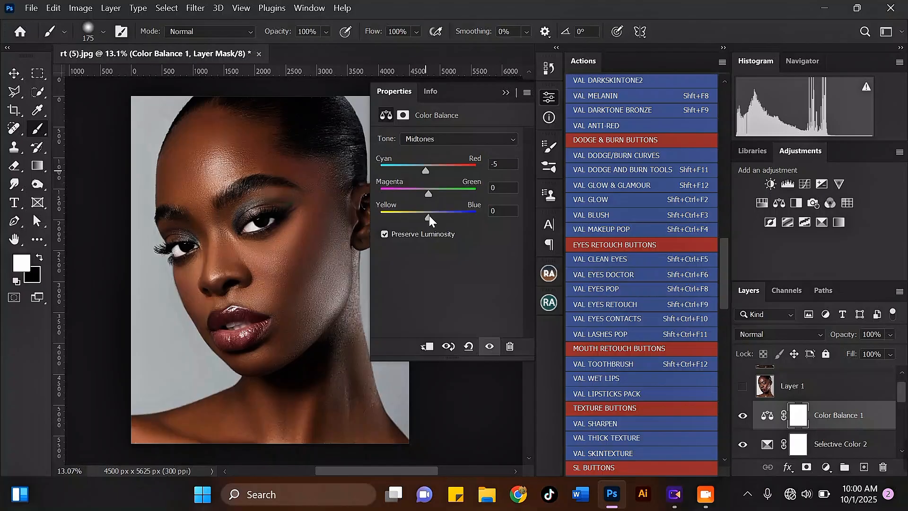
left_click_drag(429, 215, 430, 212)
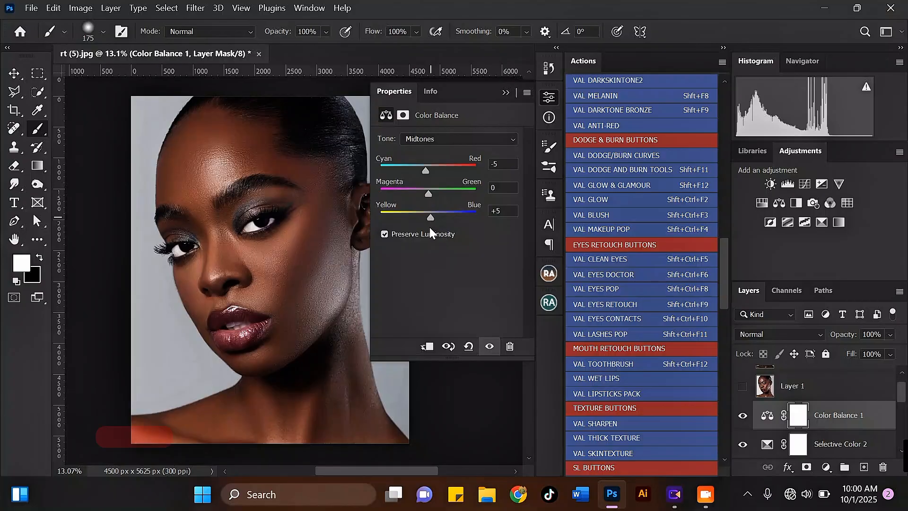
left_click(430, 217)
left_click_drag(431, 218, 429, 218)
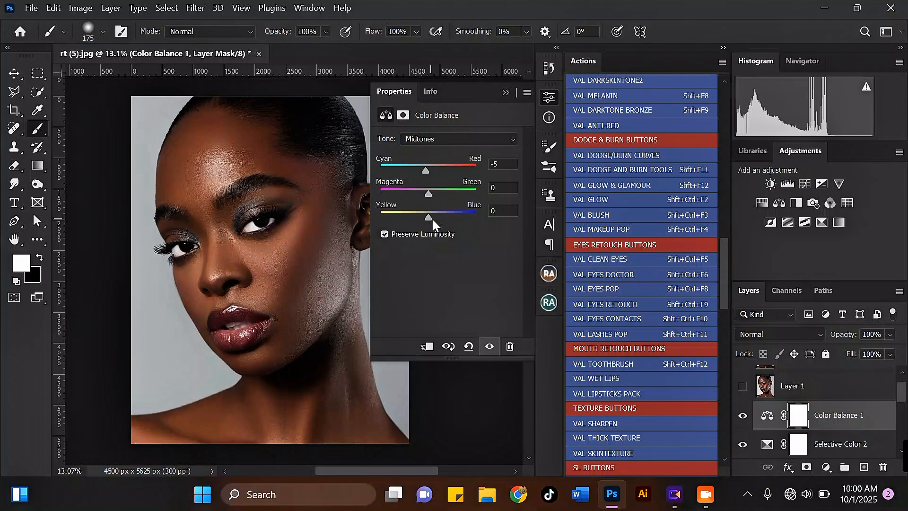
left_click_drag(430, 217, 432, 217)
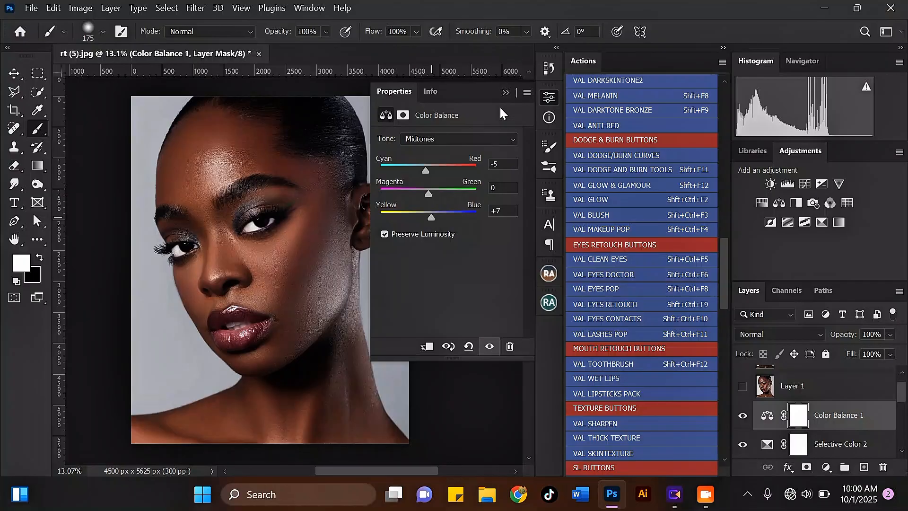
left_click(505, 95)
Group the adjustment layers from Color Balance 1 down to Black & White 1.
scroll(419, 165, "down", 3)
scroll(201, 222, "up", 4)
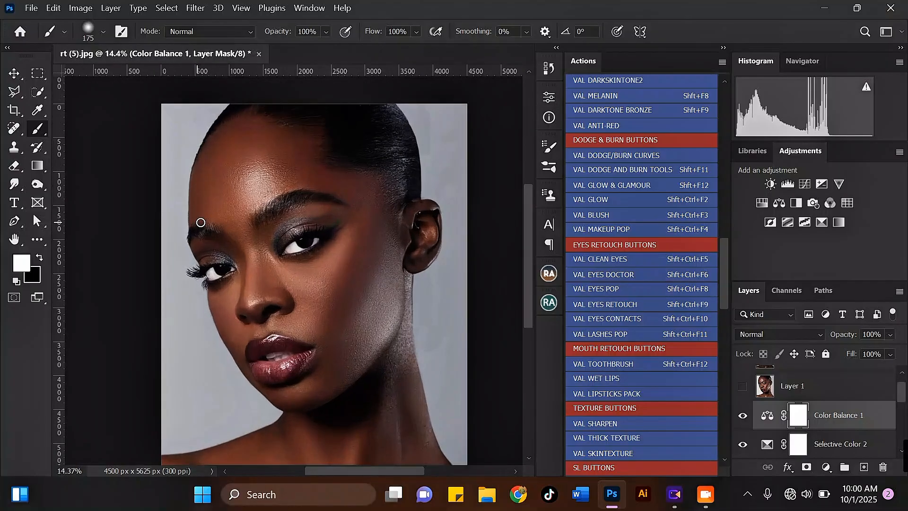
scroll(200, 222, "up", 1)
scroll(376, 162, "down", 2)
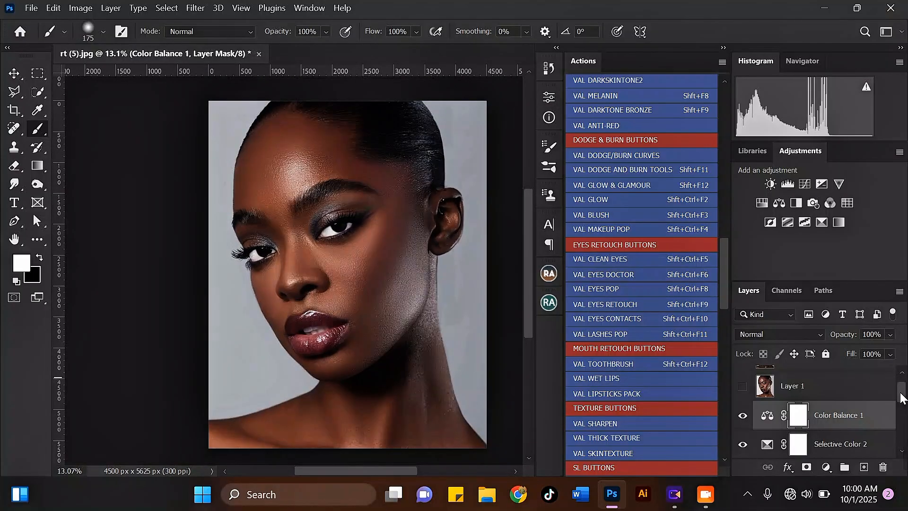
left_click_drag(901, 396, 901, 412)
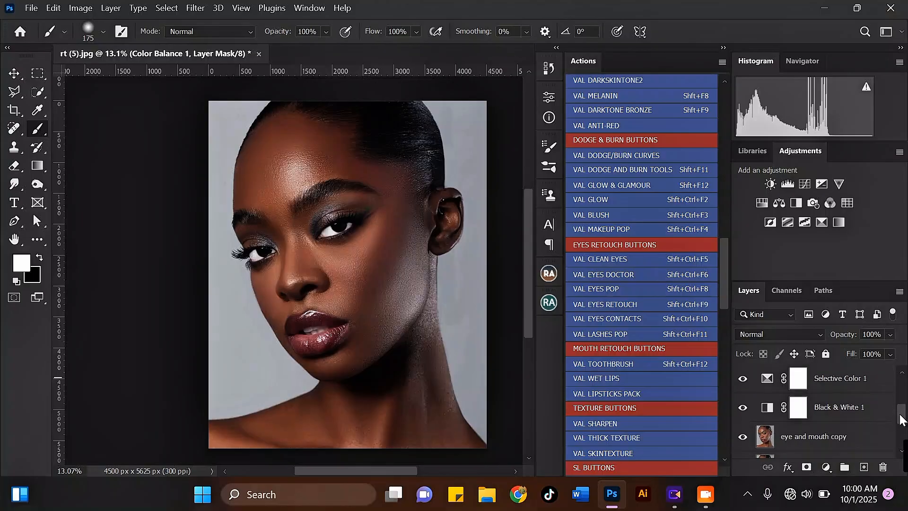
left_click(858, 416, "shift")
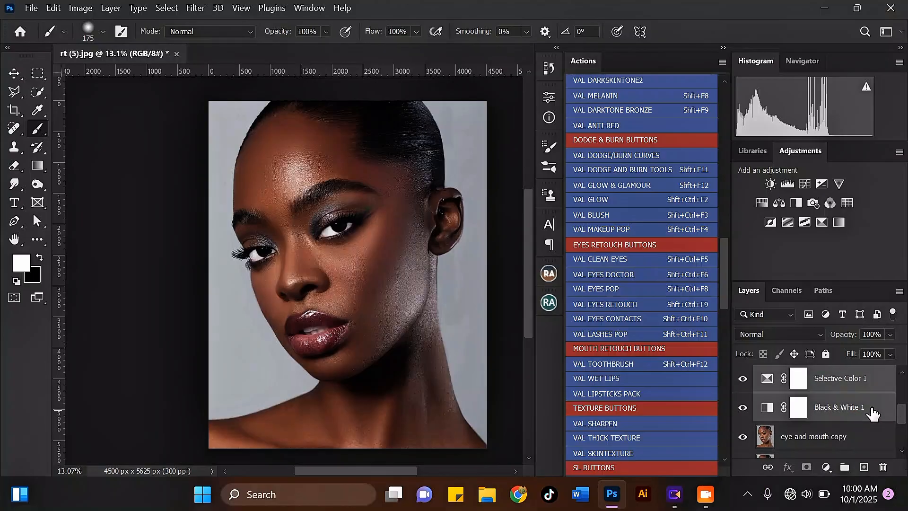
key("ctrl+g")
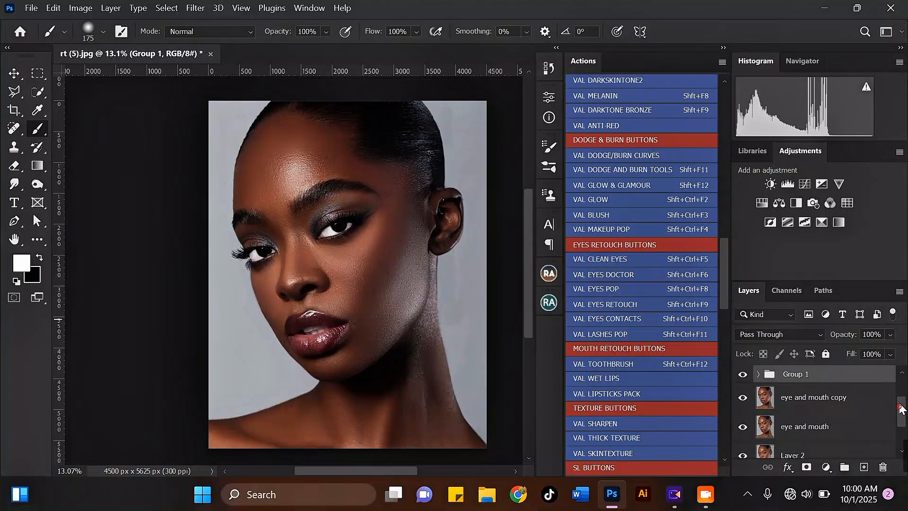
Reduce the adjustment group's opacity to 83%, comparing the portrait with the group hidden and with Layer 1 shown.
left_click_drag(900, 411, 900, 399)
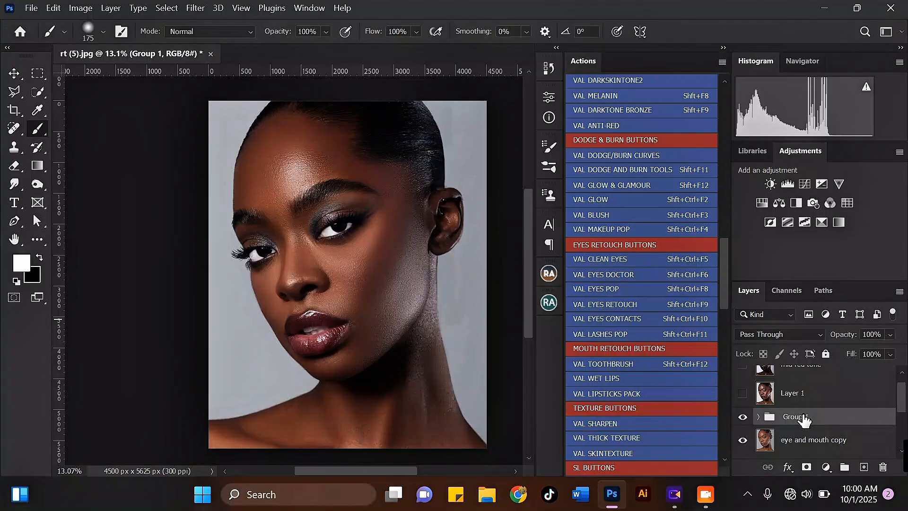
left_click(742, 418)
left_click(741, 418)
left_click(890, 334)
left_click(882, 350)
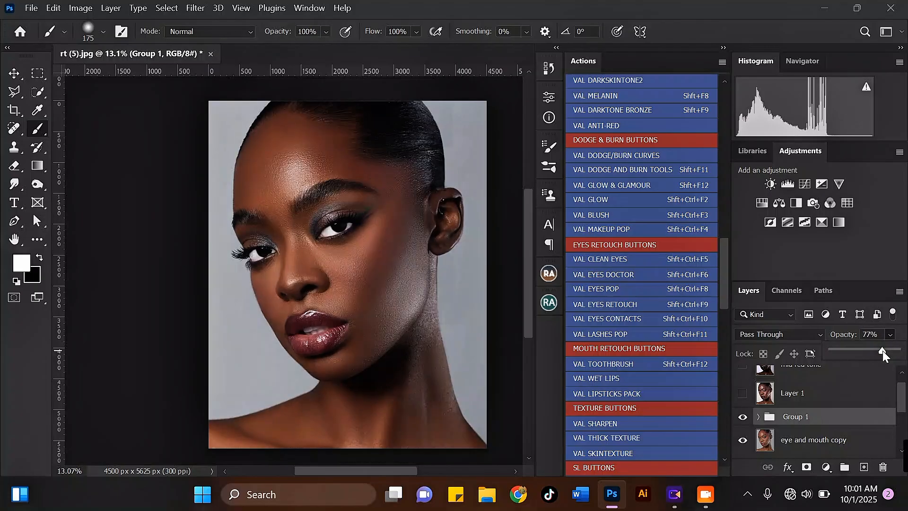
left_click(743, 393)
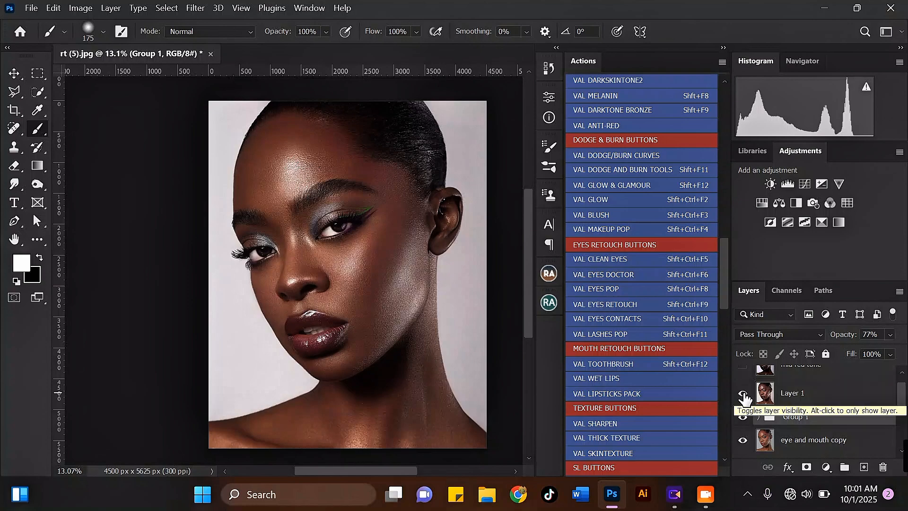
left_click(743, 395)
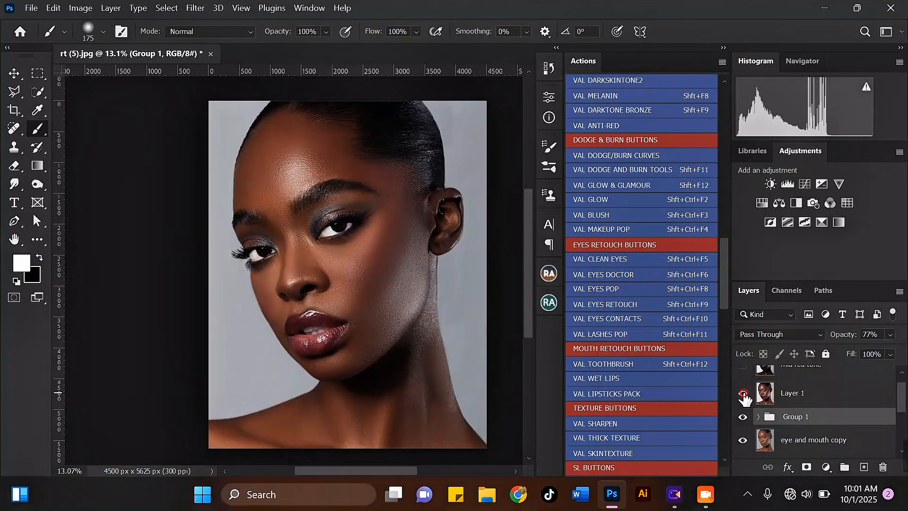
left_click(742, 394)
left_click(743, 394)
left_click(890, 335)
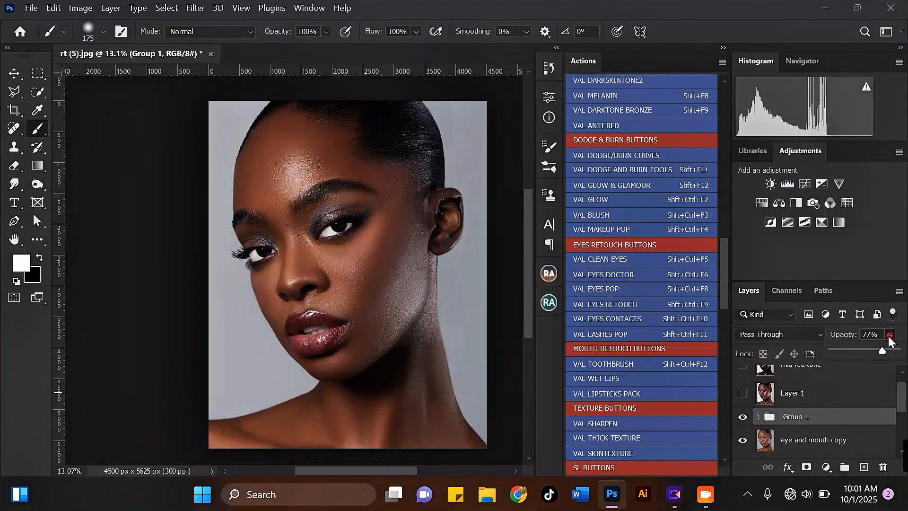
left_click_drag(881, 351, 886, 348)
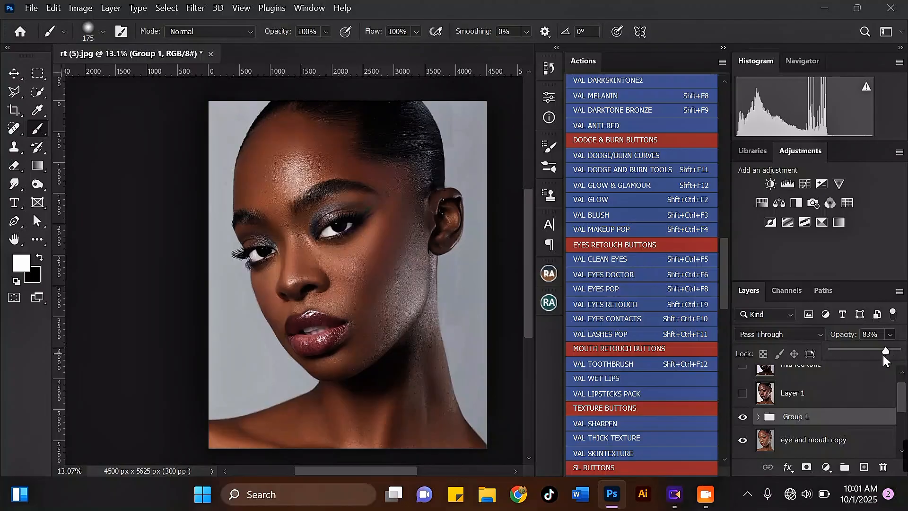
Run the VAL DODGE/BURN CURVES action above Group 1 and continue through its messages.
scroll(363, 275, "up", 2)
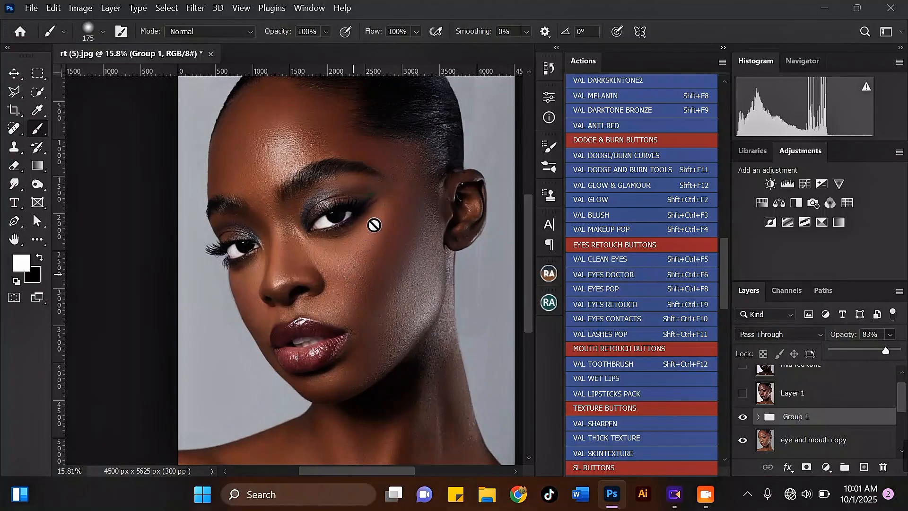
scroll(373, 223, "down", 3)
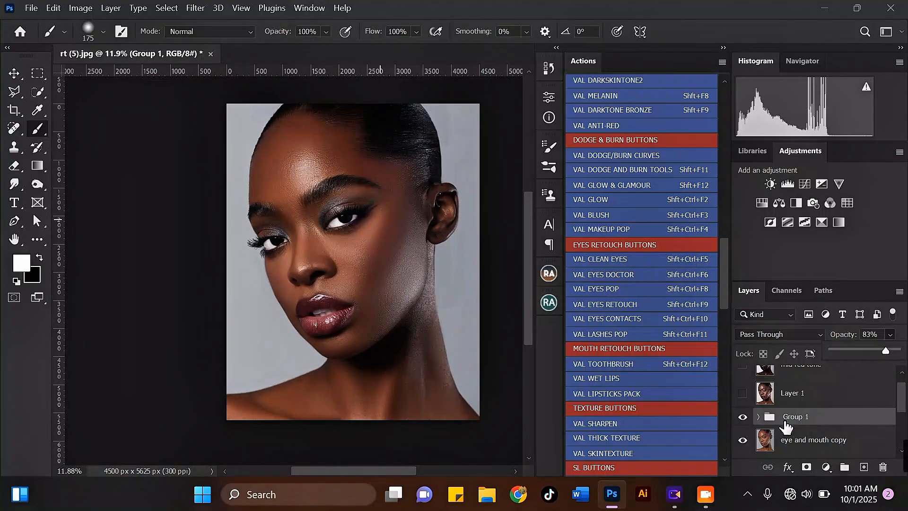
scroll(356, 218, "up", 2)
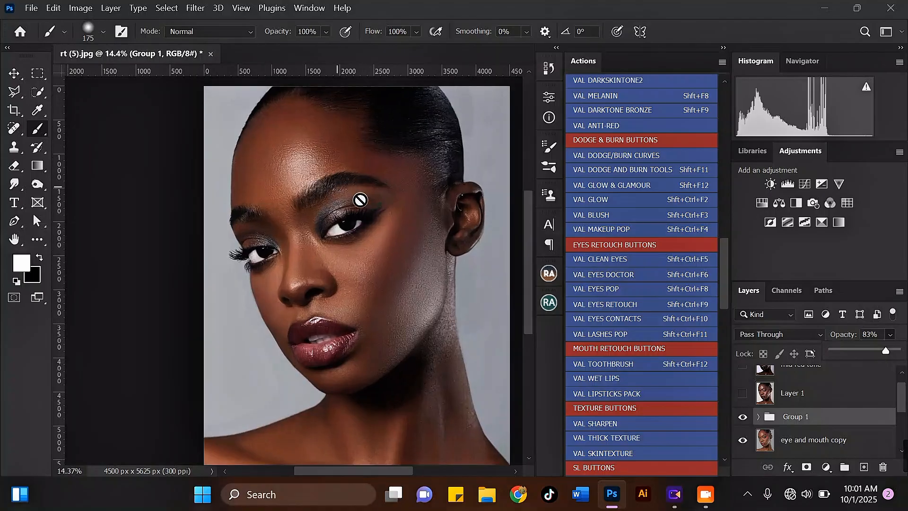
left_click_drag(726, 257, 721, 249)
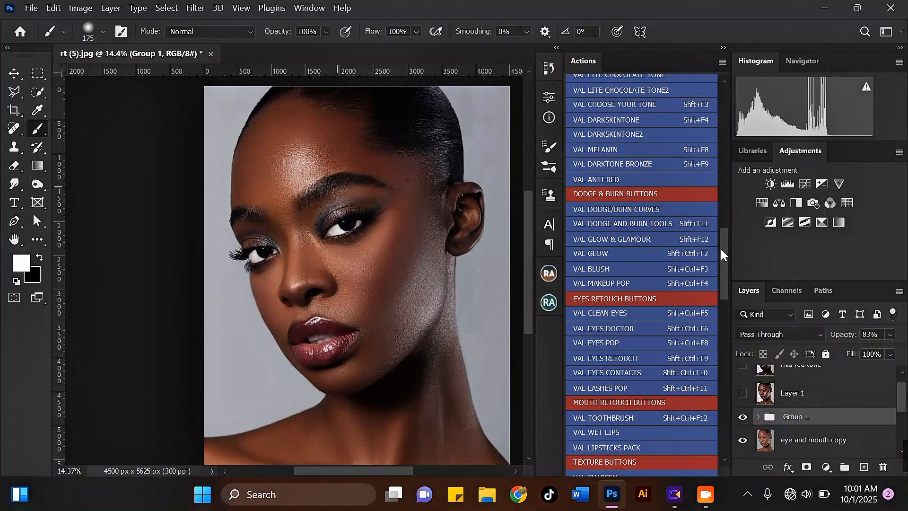
mouse_move(724, 280)
left_mouse_down()
mouse_move(718, 229)
mouse_move(717, 277)
left_mouse_up()
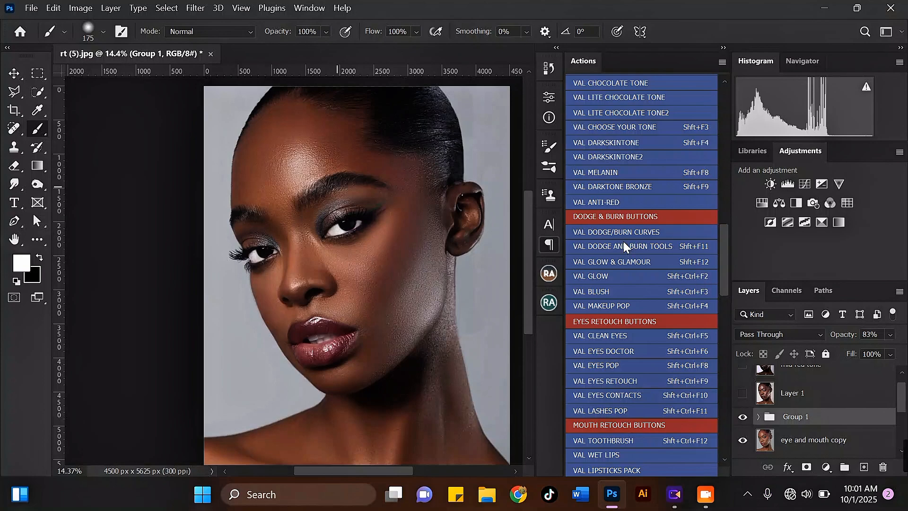
left_click(603, 231)
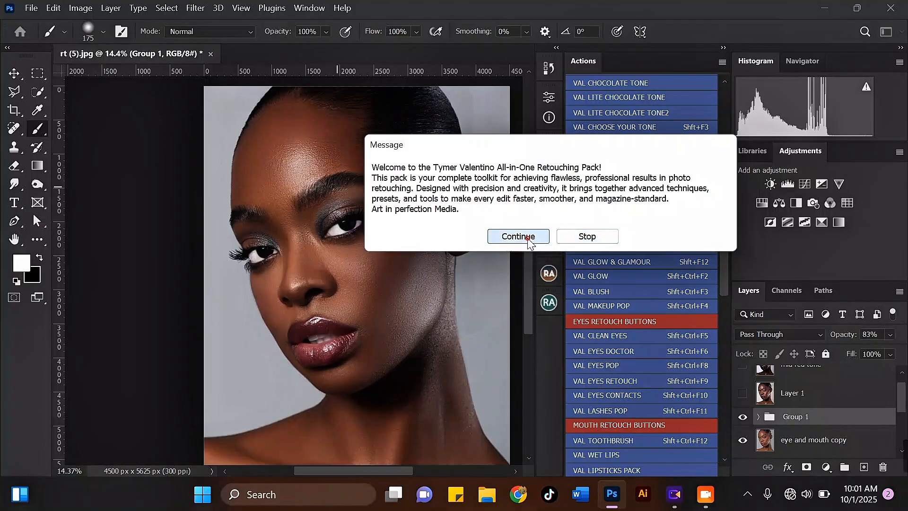
left_click(520, 237)
left_click(545, 245)
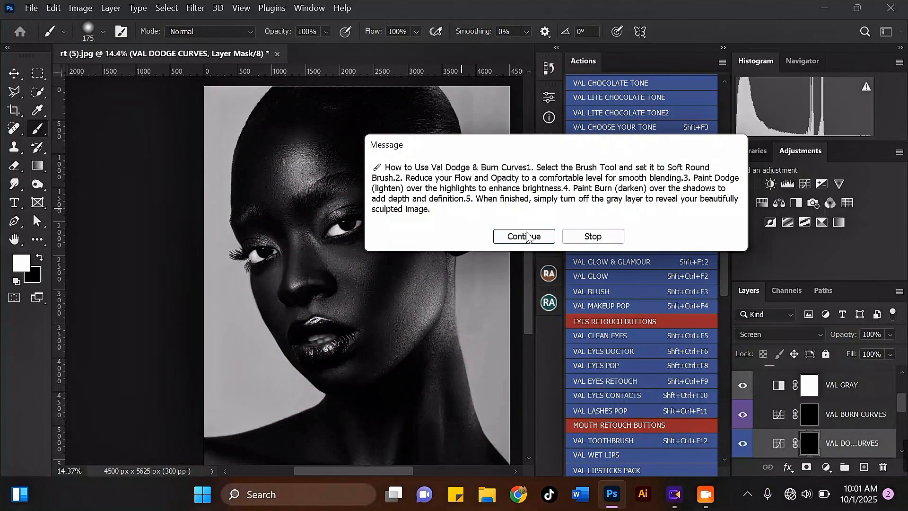
left_click(536, 238)
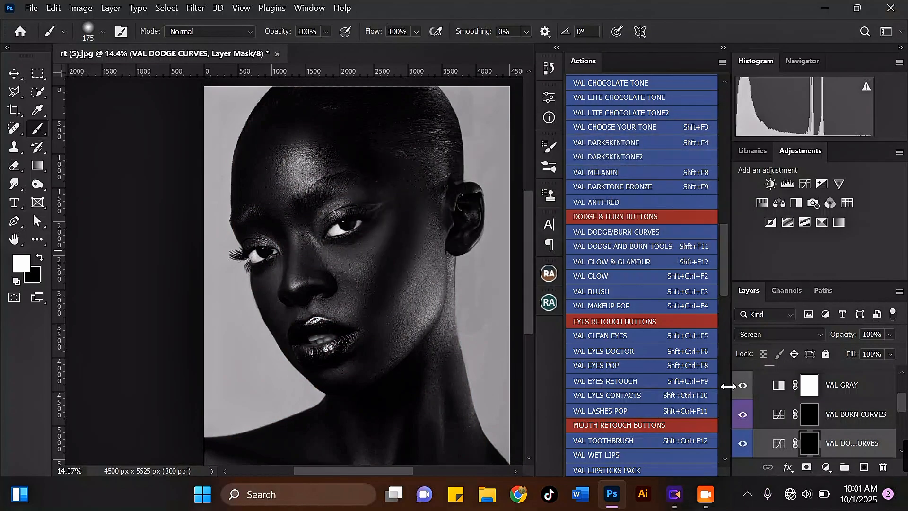
Compare the portrait with the VAL GRAY layer hidden and shown, leaving it visible.
scroll(355, 150, "up", 1)
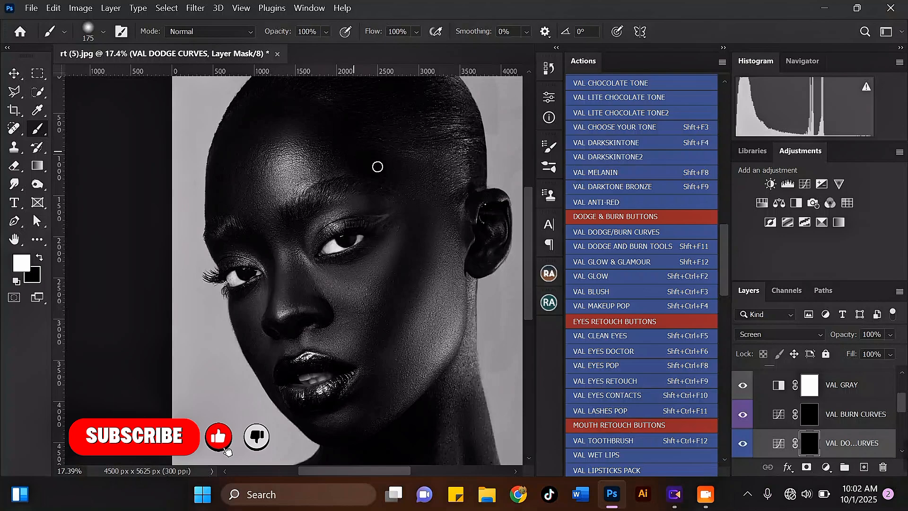
left_click(742, 386)
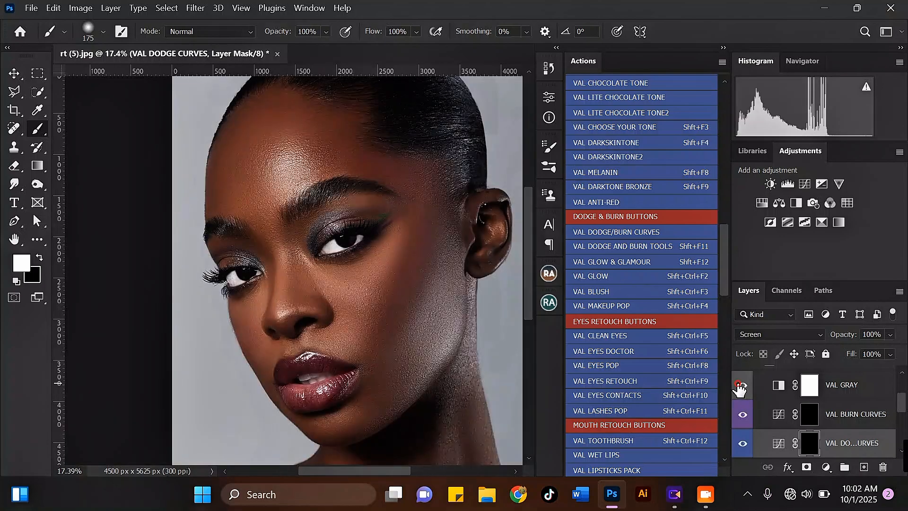
left_click(741, 386)
left_click(741, 385)
left_click(741, 386)
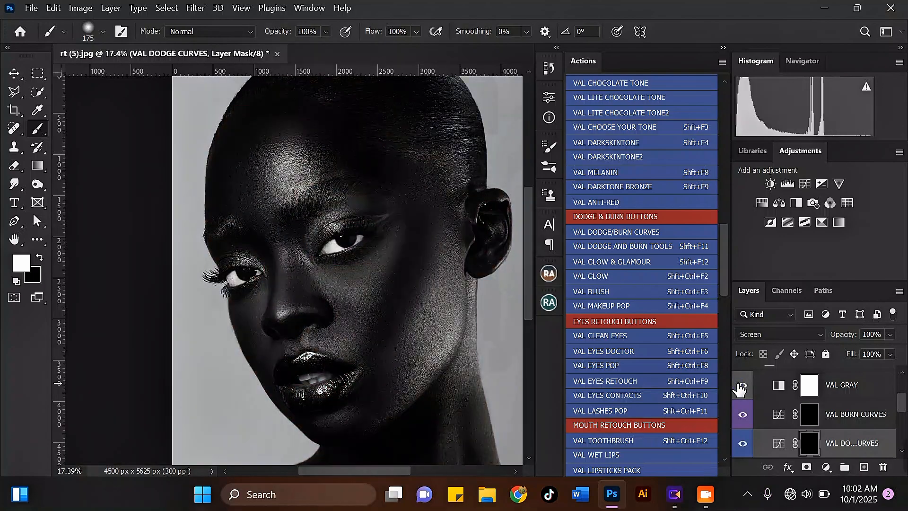
left_click(741, 386)
left_click(741, 386)
Set the brush flow to 6% and size to 800, and paint white over the forehead highlight on the dodge curves mask.
left_click(397, 32)
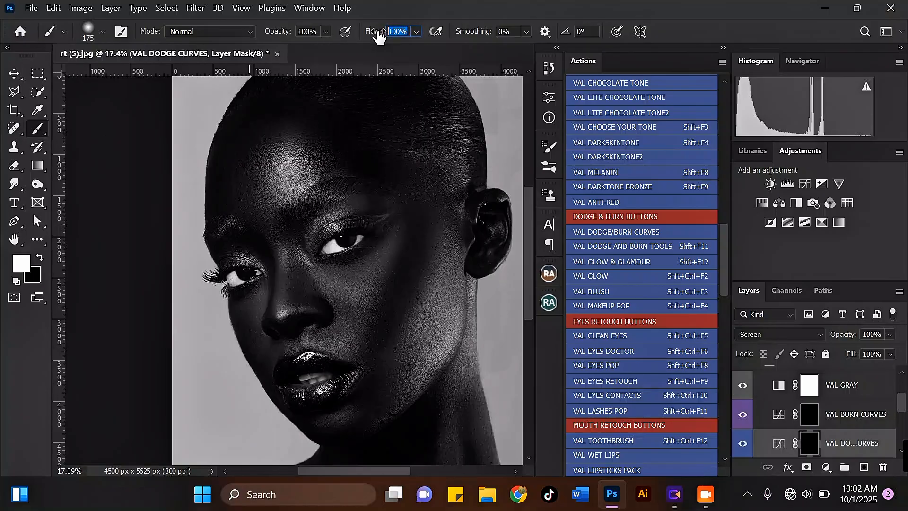
type("6")
key("Return")
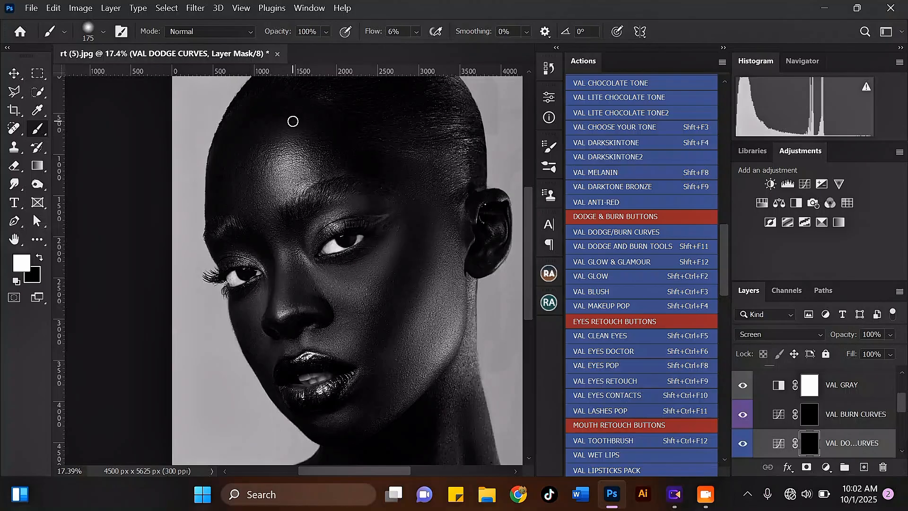
key("bracketright")
key("bracketright")
key("bracketright")
key("bracketright")
key("bracketright")
key("bracketright")
key("bracketright")
key("bracketright")
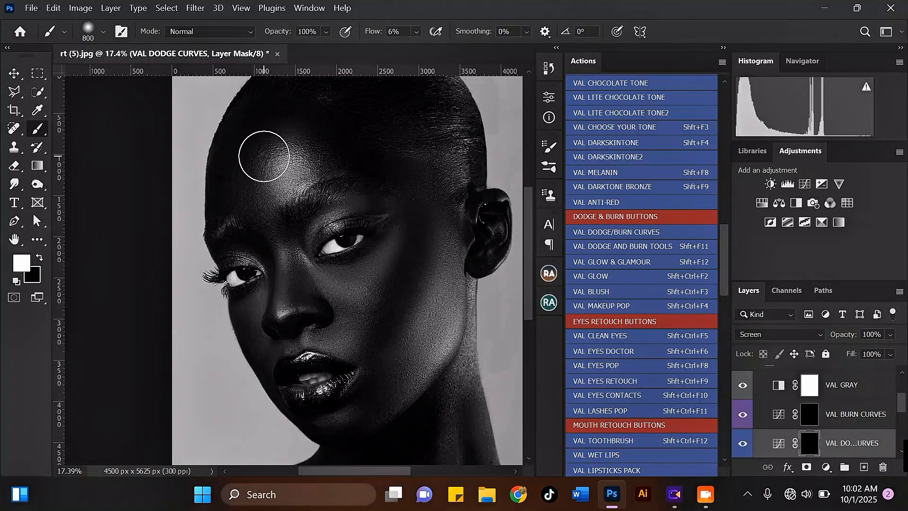
mouse_move(266, 172)
left_mouse_down()
mouse_move(277, 149)
mouse_move(261, 159)
mouse_move(268, 186)
mouse_move(265, 154)
mouse_move(280, 146)
mouse_move(297, 161)
mouse_move(269, 188)
mouse_move(252, 179)
mouse_move(267, 154)
mouse_move(259, 184)
mouse_move(271, 189)
mouse_move(269, 152)
left_mouse_up()
Reduce the brush size to 250 and dodge along the nose bridge down to the tip.
key("bracketleft")
key("bracketleft")
key("bracketleft")
key("bracketleft")
key("bracketleft")
key("bracketleft")
key("bracketleft")
key("bracketleft")
key("bracketleft")
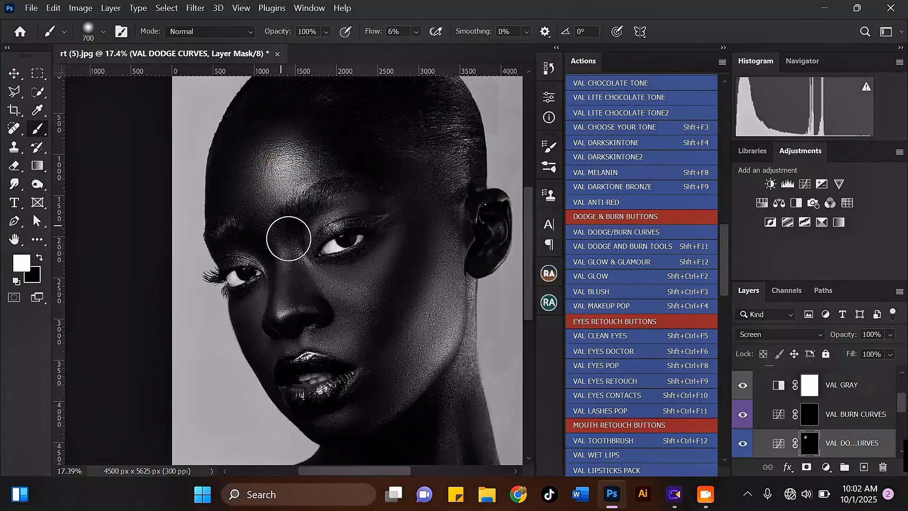
key("bracketleft")
left_click_drag(281, 256, 283, 311)
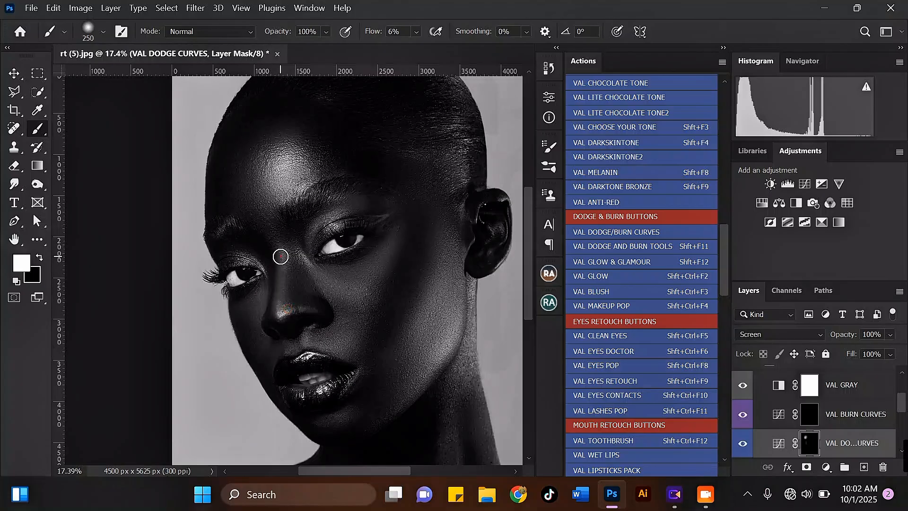
Enlarge the brush up to 500 and dodge the area around the eye and the bright side of the cheek.
key("bracketright")
key("bracketright")
key("bracketright")
left_click_drag(344, 215, 332, 227)
key("bracketright")
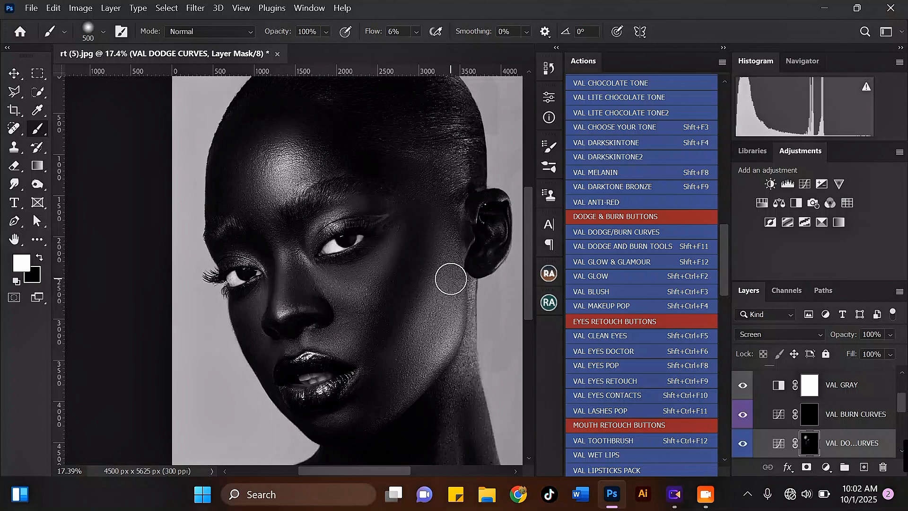
mouse_move(420, 334)
left_mouse_down()
mouse_move(432, 299)
mouse_move(440, 302)
mouse_move(422, 344)
mouse_move(444, 294)
mouse_move(442, 329)
mouse_move(431, 332)
left_mouse_up()
Dodge the lower lip, chin and upper eyelid highlights with small brush sizes between 250 and 400.
key("bracketleft")
key("bracketleft")
key("bracketleft")
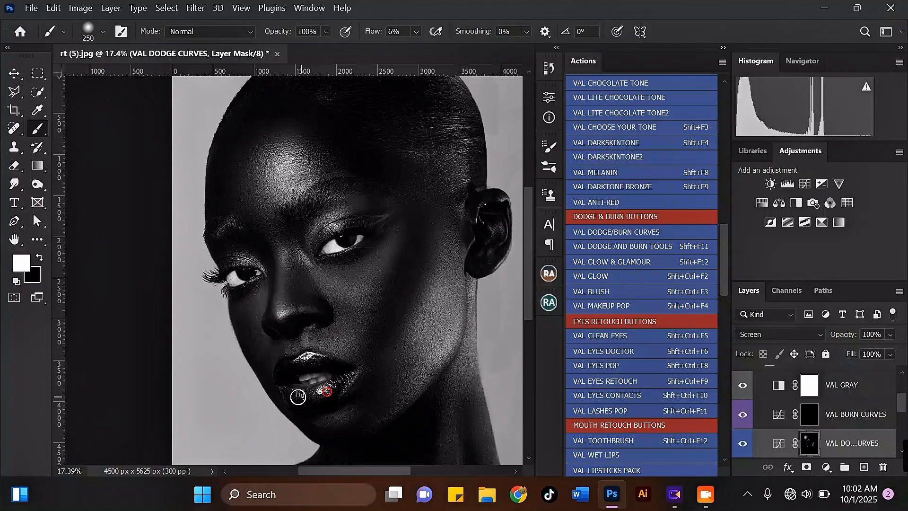
key("bracketright")
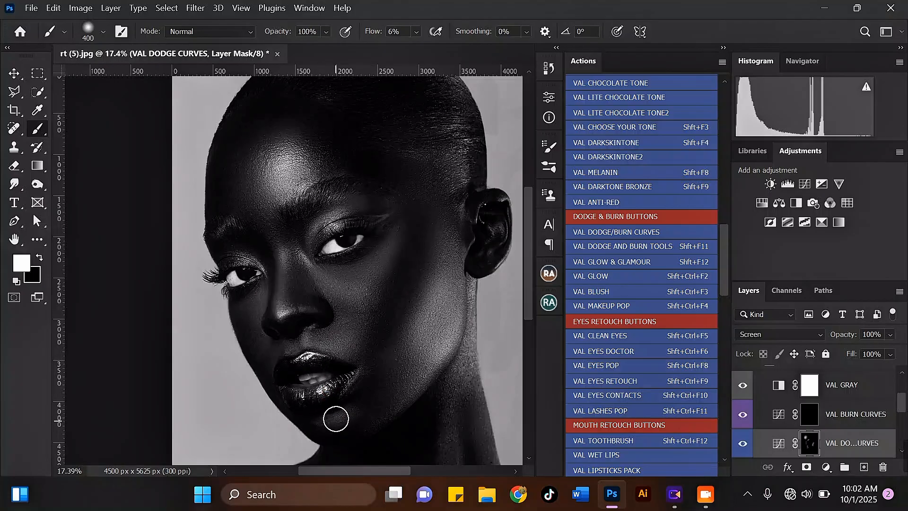
key("bracketleft")
mouse_move(317, 232)
left_mouse_down()
mouse_move(329, 216)
mouse_move(355, 209)
mouse_move(312, 239)
mouse_move(348, 222)
left_mouse_up()
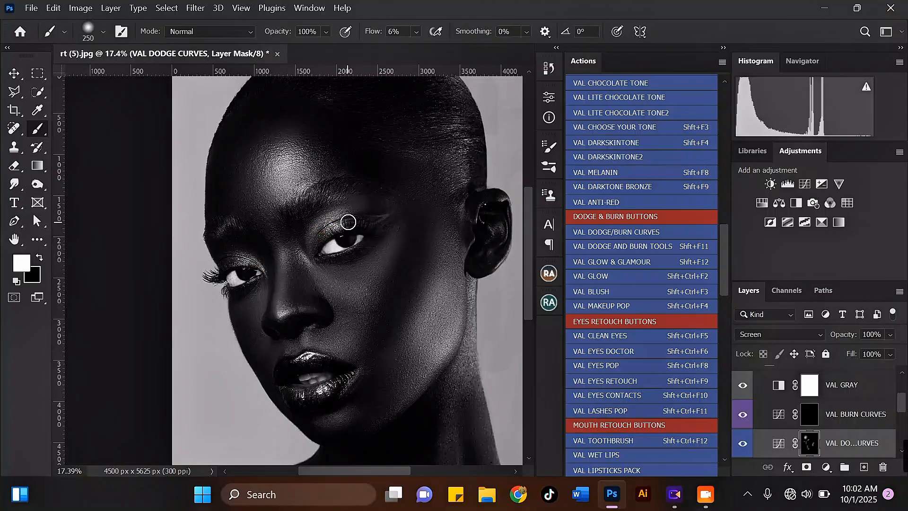
Enlarge the brush to 500 and dodge the base of the neck.
key("bracketright")
key("bracketright")
key("bracketright")
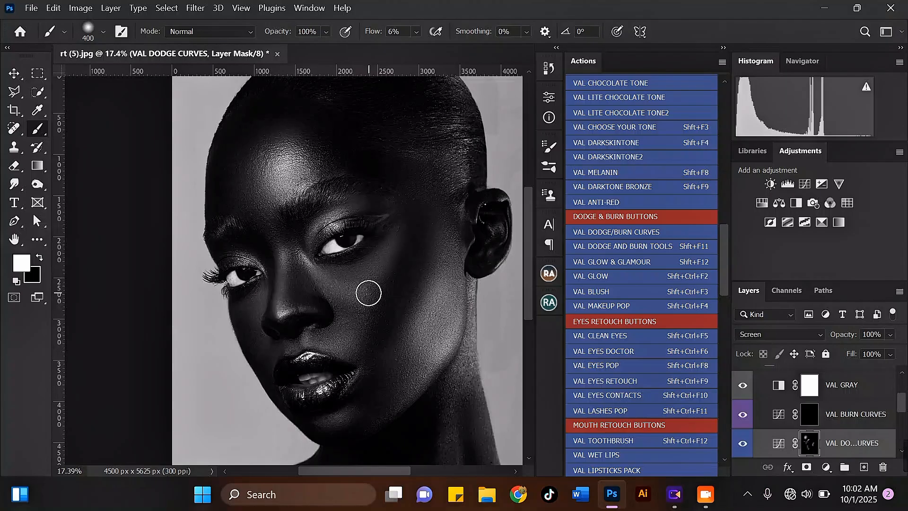
key("bracketright")
scroll(294, 235, "down", 6)
scroll(386, 307, "up", 1)
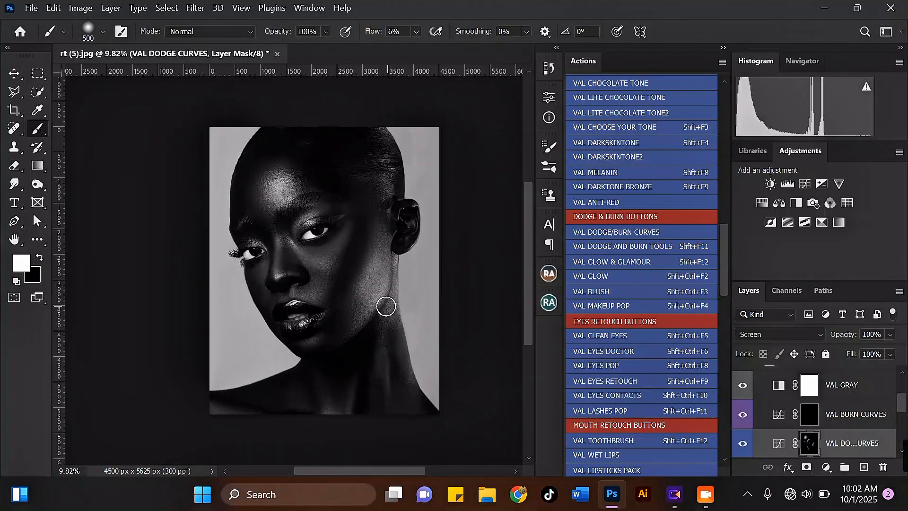
scroll(385, 306, "up", 1)
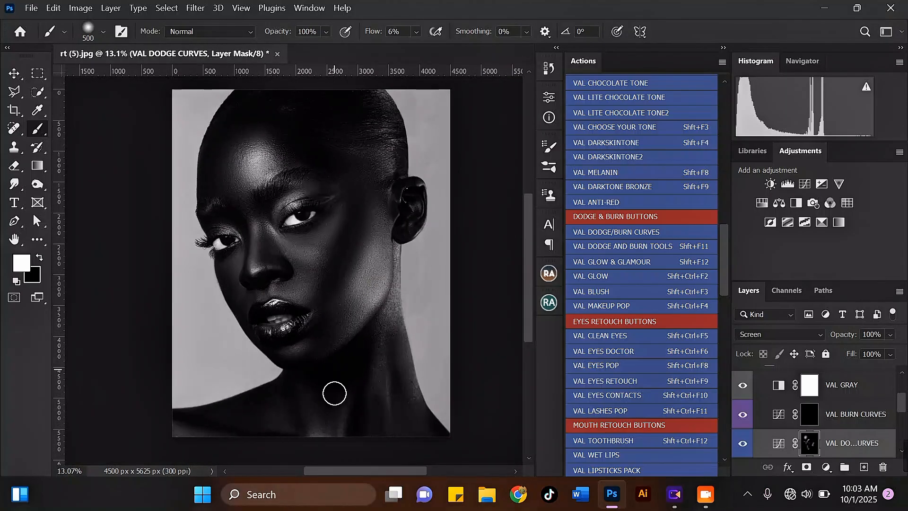
mouse_move(335, 393)
left_mouse_down()
mouse_move(323, 431)
mouse_move(345, 430)
mouse_move(320, 434)
mouse_move(336, 419)
left_mouse_up()
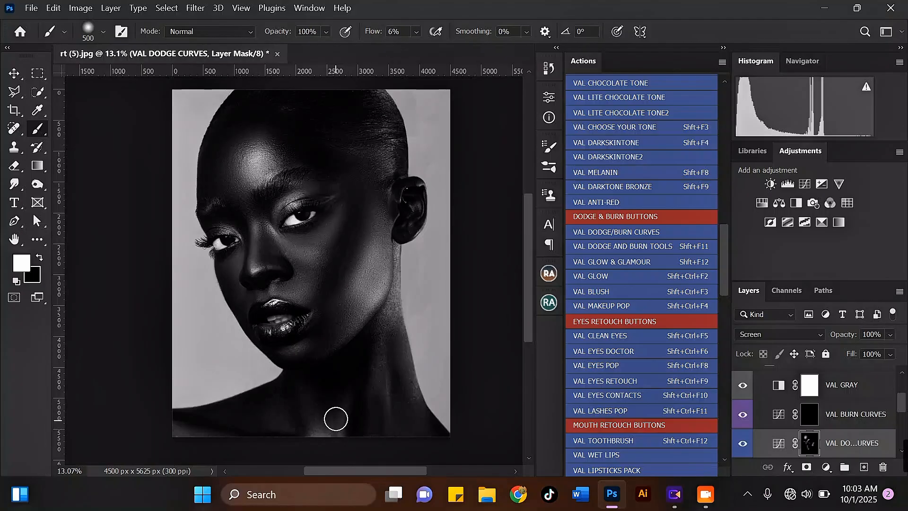
On the VAL BURN CURVES mask, paint white over the shadowed cheek contour with a larger soft brush.
scroll(266, 137, "up", 1)
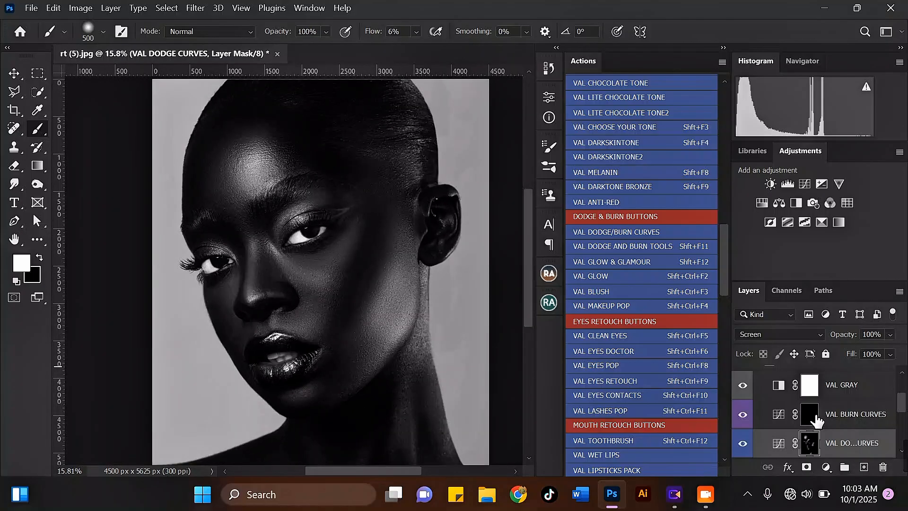
left_click(812, 416)
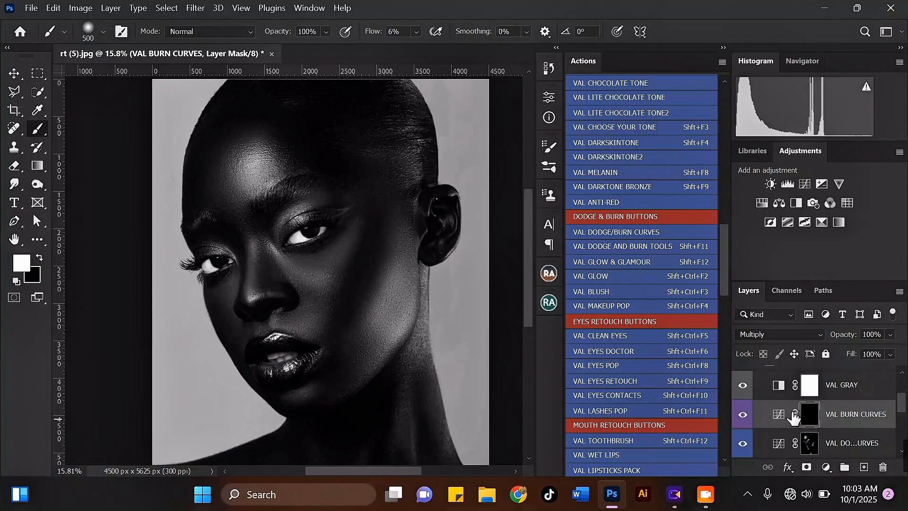
key("bracketright")
mouse_move(383, 260)
left_mouse_down()
mouse_move(351, 305)
mouse_move(375, 237)
mouse_move(352, 316)
mouse_move(382, 256)
mouse_move(381, 247)
mouse_move(358, 320)
mouse_move(351, 272)
mouse_move(372, 252)
mouse_move(370, 292)
mouse_move(353, 318)
mouse_move(326, 272)
mouse_move(253, 250)
left_mouse_up()
Burn the side of the nose with a smaller brush and the forehead's outer edge at brush size 600.
key("bracketleft")
key("bracketleft")
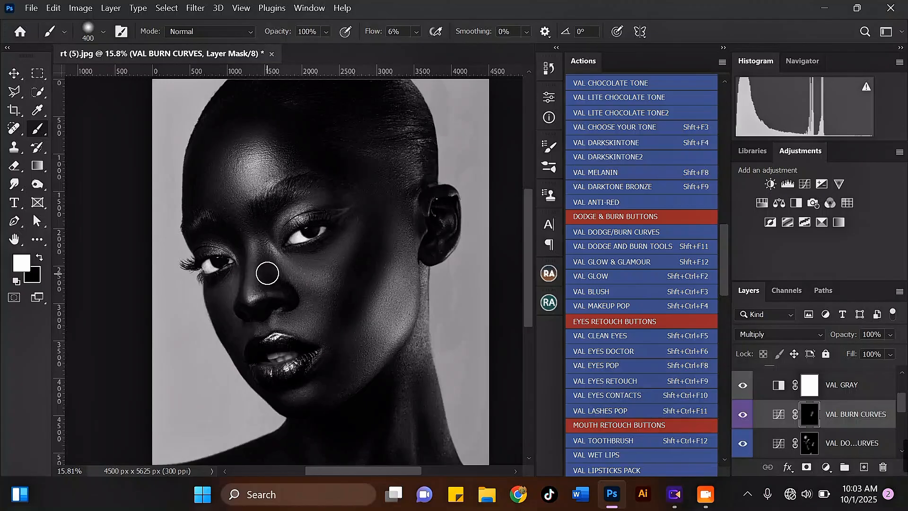
key("bracketleft")
key("bracketright")
key("bracketright")
key("bracketright")
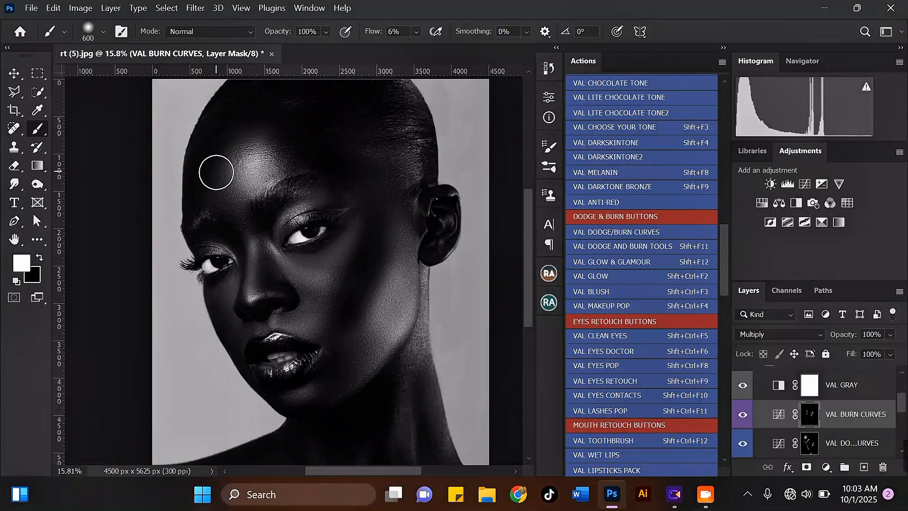
Check the sculpting with VAL GRAY briefly hidden and burn the lower cheek beside the mouth further.
scroll(237, 176, "down", 2)
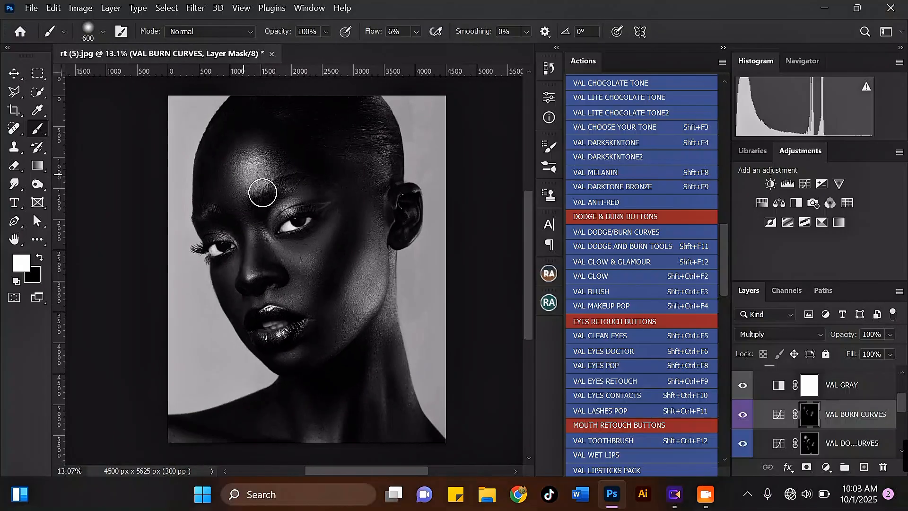
left_click(744, 386)
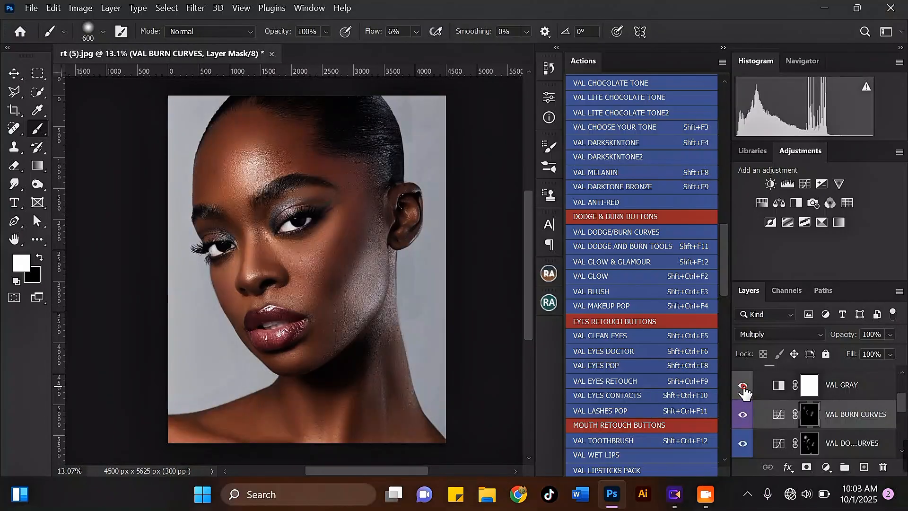
left_click(743, 385)
scroll(336, 279, "up", 2)
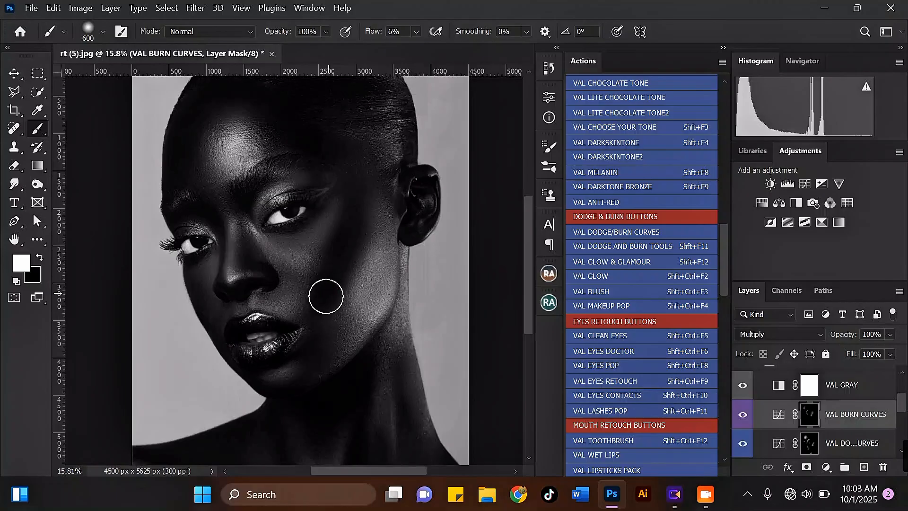
mouse_move(326, 296)
left_mouse_down()
mouse_move(360, 255)
mouse_move(336, 296)
mouse_move(345, 264)
mouse_move(324, 311)
left_mouse_up()
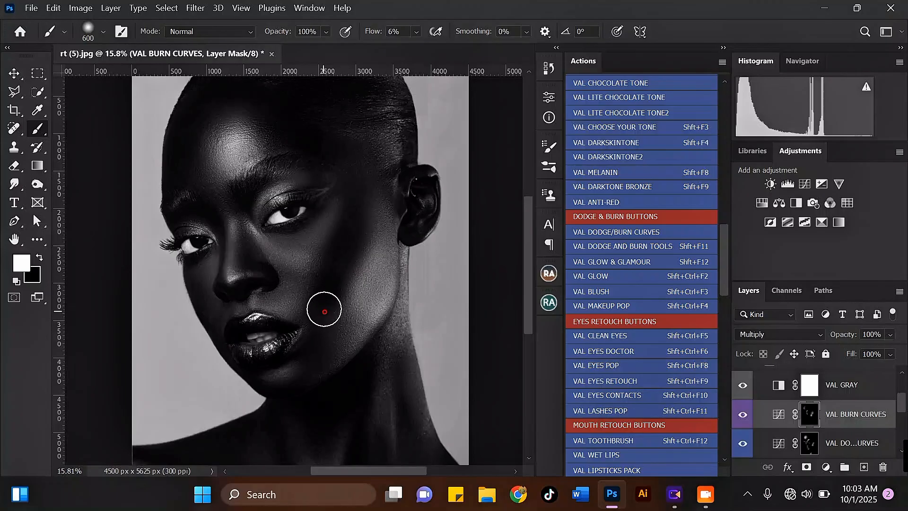
Return to the dodge curves mask and brighten more facial highlights, reducing the brush size to 400.
left_click(811, 437)
scroll(360, 291, "up", 2)
key("[")
mouse_move(381, 294)
left_mouse_down()
mouse_move(328, 313)
mouse_move(359, 290)
mouse_move(336, 312)
mouse_move(383, 237)
mouse_move(351, 305)
mouse_move(324, 324)
mouse_move(344, 312)
mouse_move(375, 266)
mouse_move(377, 244)
mouse_move(373, 286)
left_mouse_up()
key("[")
scroll(286, 203, "down", 2)
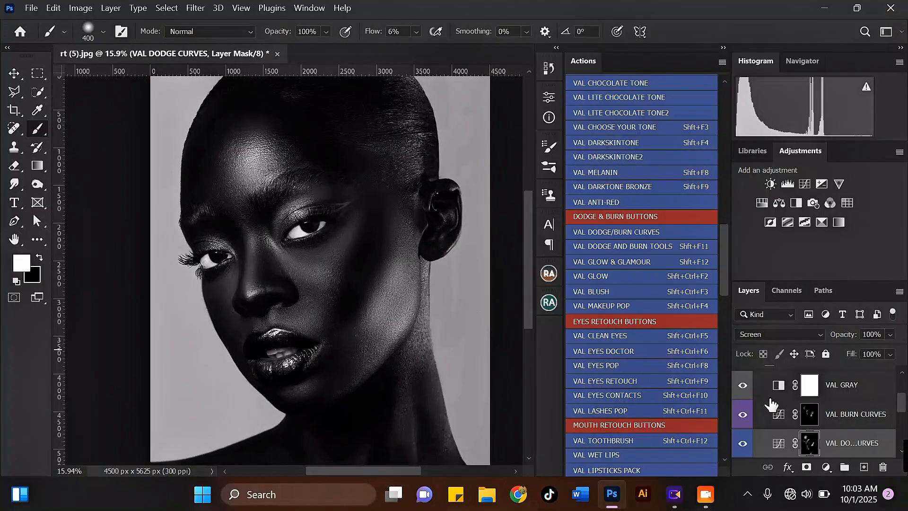
Hide the VAL GRAY layer and collapse the VAL DODGE/BURN CURVES group.
scroll(770, 404, "up", 3)
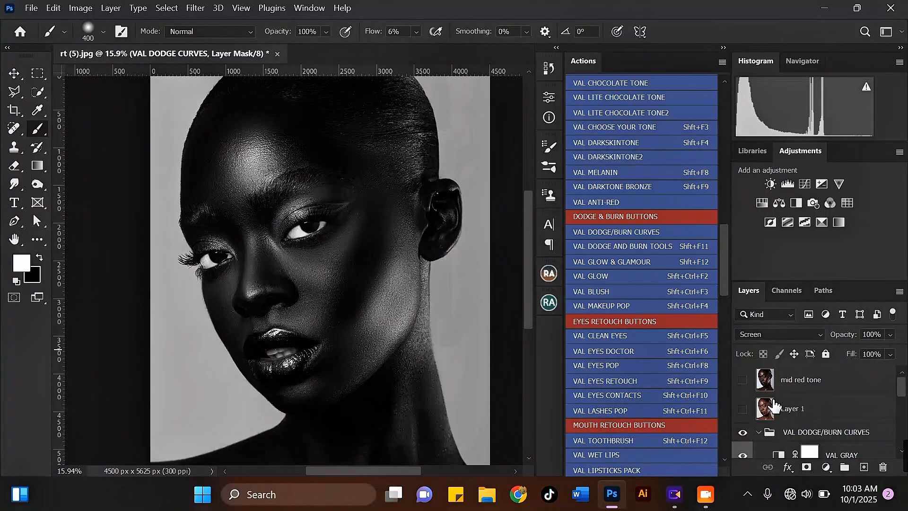
left_click(744, 454)
left_click(759, 433)
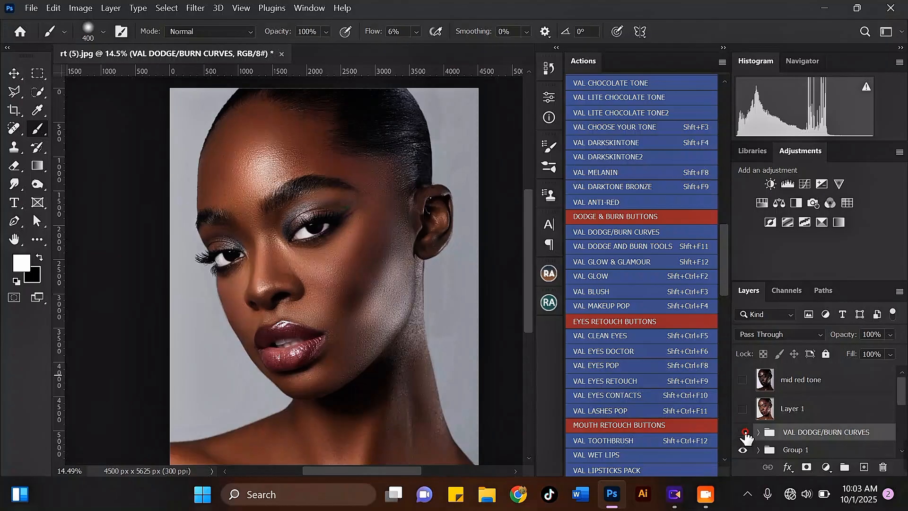
Lower the opacity of the VAL DODGE/BURN CURVES group to 38% and compare the portrait with the group hidden and shown.
left_click(743, 432)
left_click(743, 432)
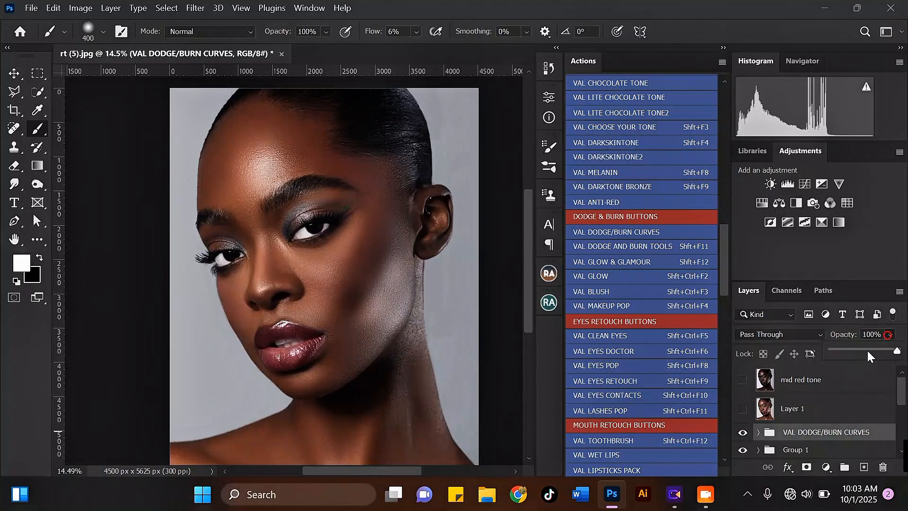
left_click(868, 351)
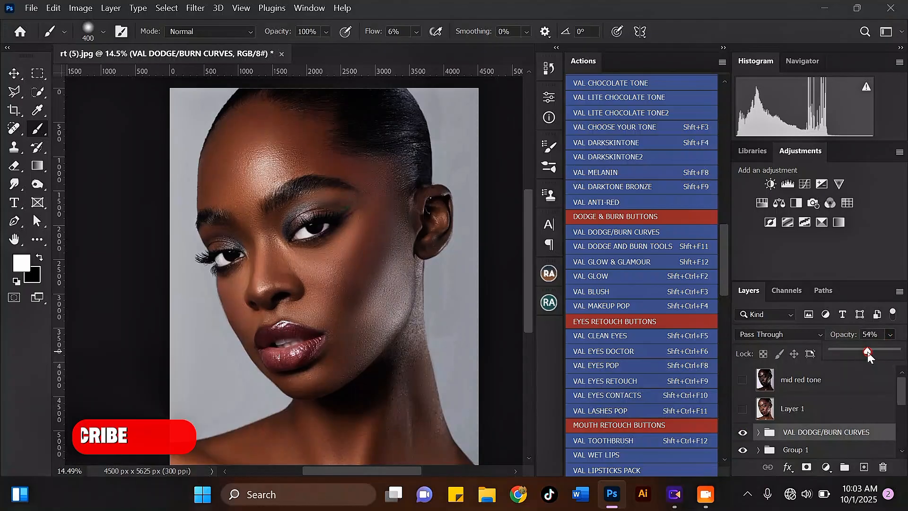
left_click_drag(868, 351, 881, 353)
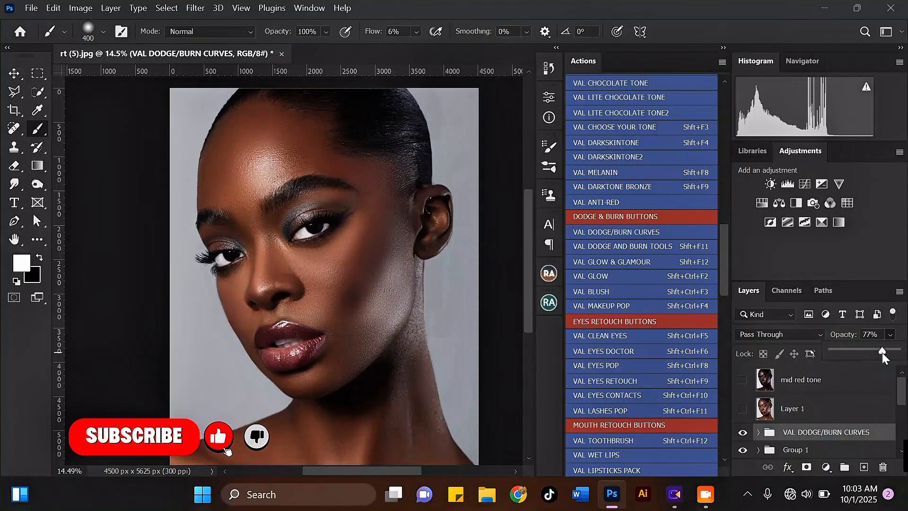
scroll(465, 250, "down", 2)
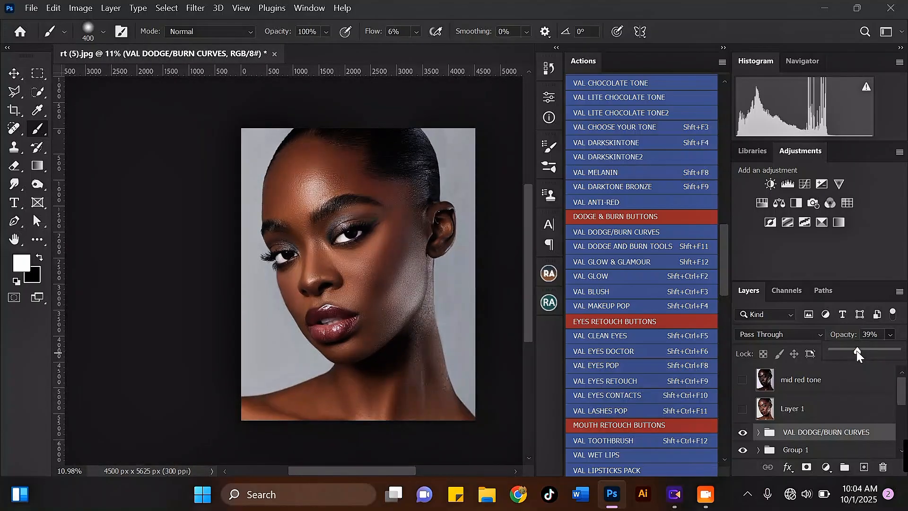
scroll(354, 179, "down", 1)
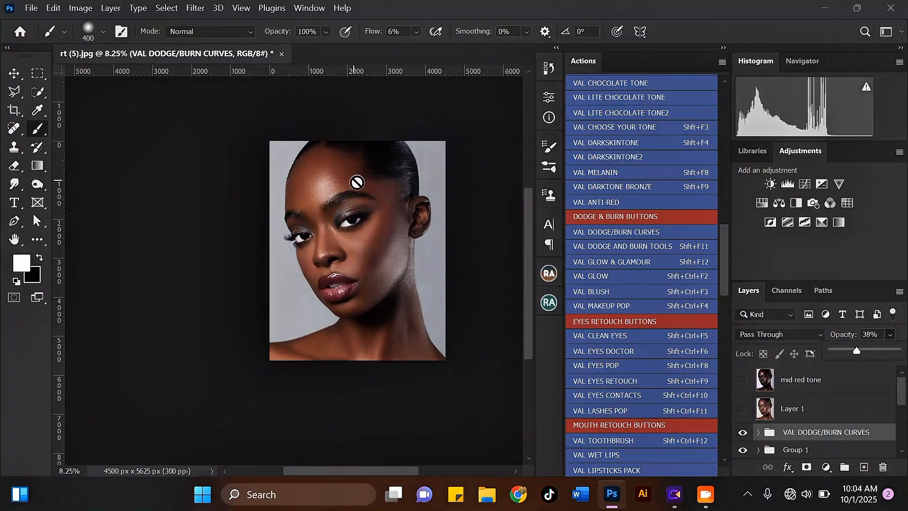
scroll(365, 170, "up", 4)
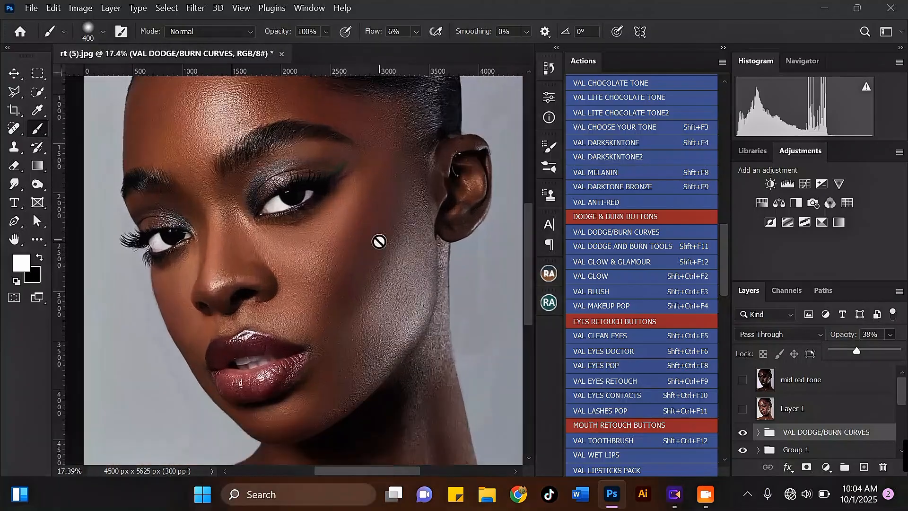
left_click(743, 432)
left_click(742, 432)
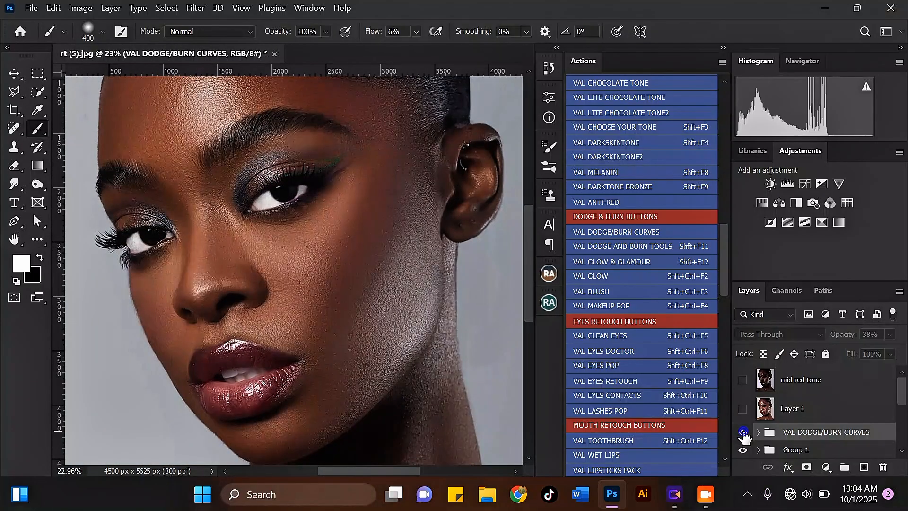
Examine the whole portrait with the dodge curves mask selected inside the VAL DODGE/BURN CURVES group, and collapse the group.
left_click(759, 432)
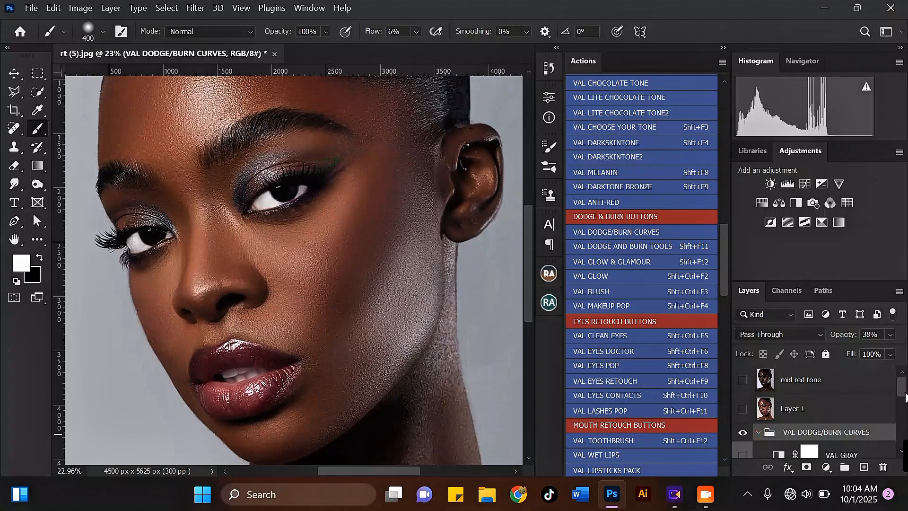
left_click_drag(903, 393, 902, 407)
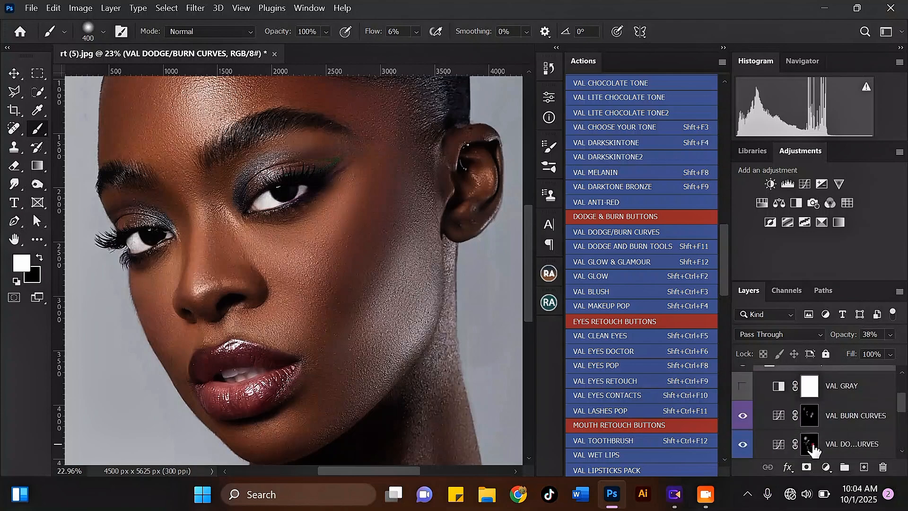
left_click(811, 446)
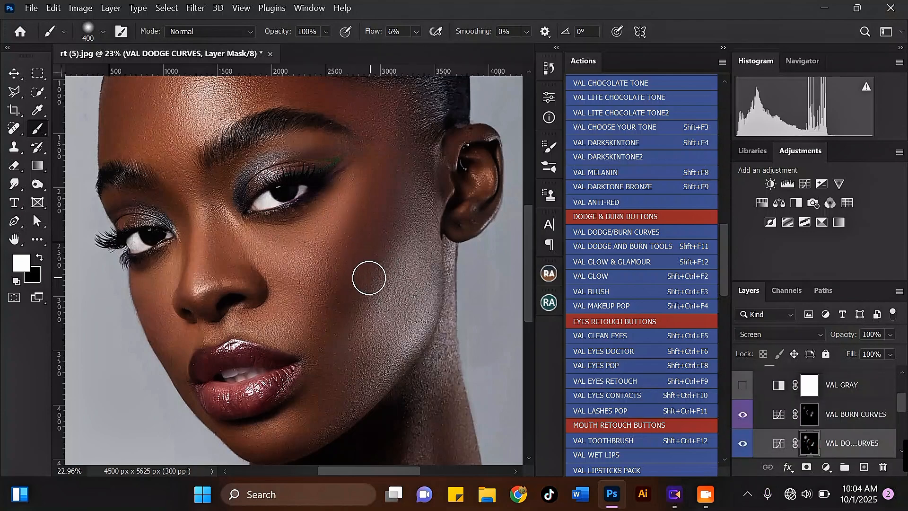
scroll(353, 279, "down", 5)
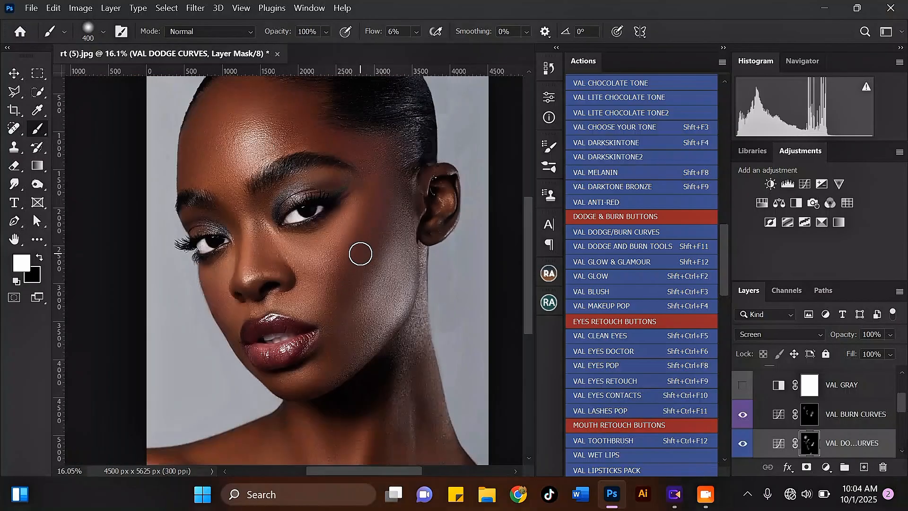
scroll(374, 244, "up", 2)
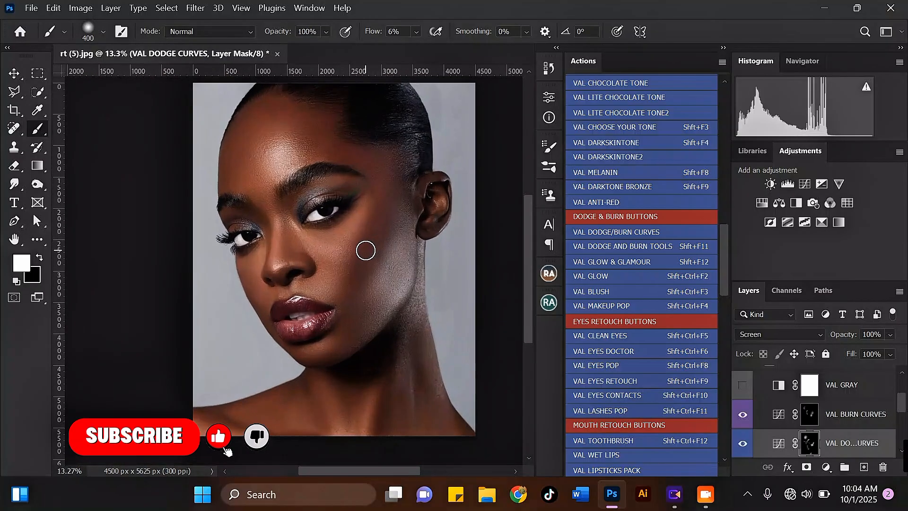
scroll(352, 301, "down", 2)
scroll(358, 296, "down", 1)
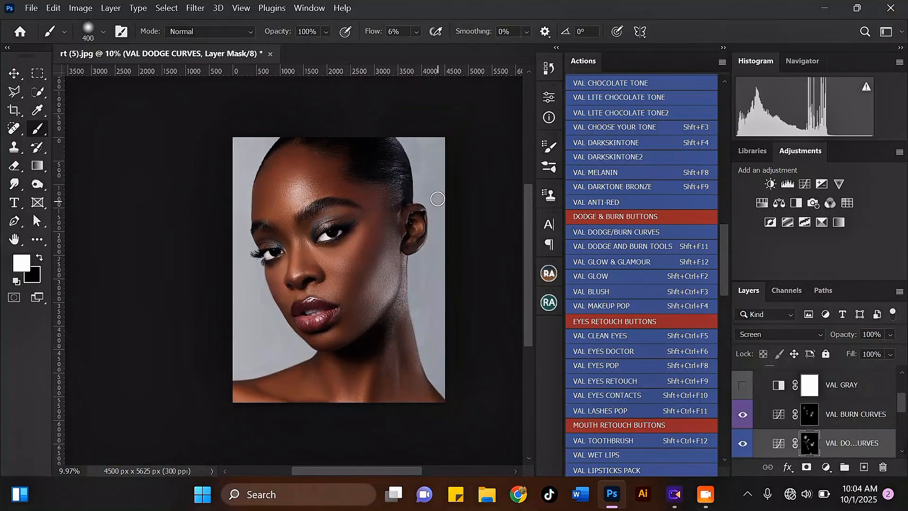
scroll(368, 265, "up", 2)
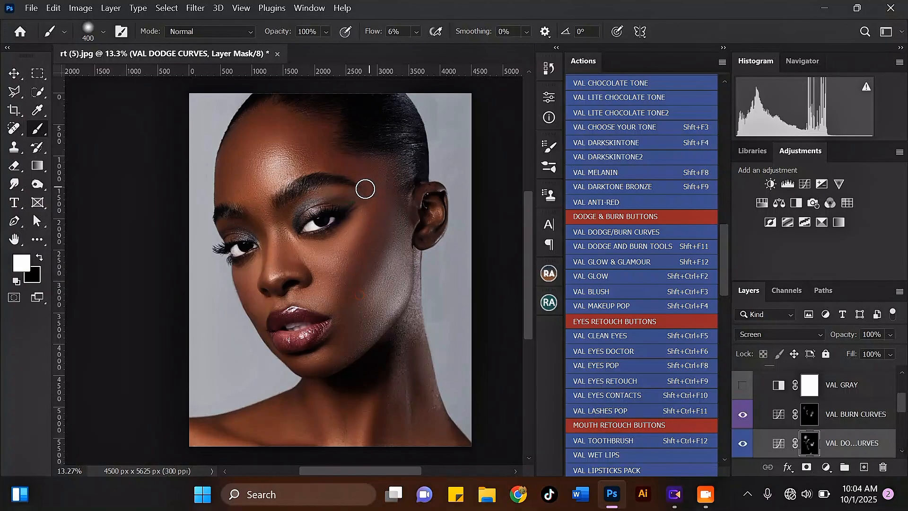
scroll(388, 273, "down", 1)
scroll(768, 395, "up", 2)
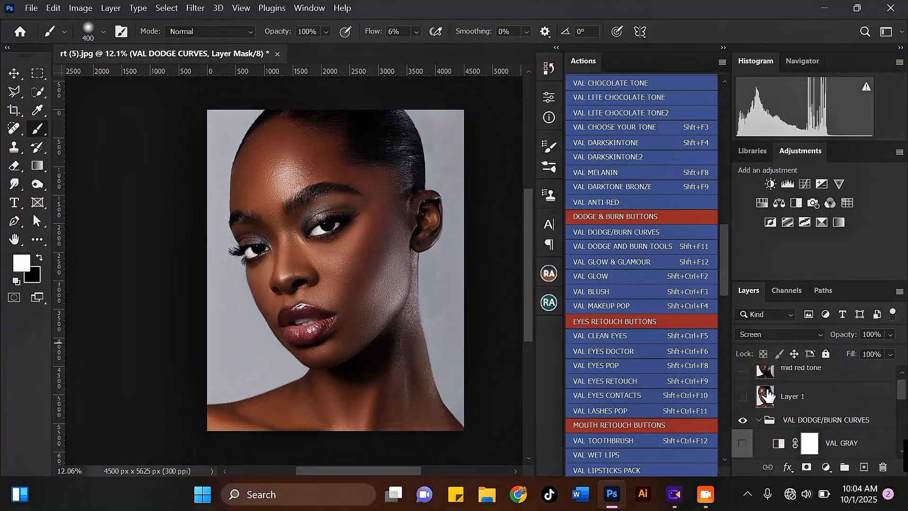
scroll(767, 394, "up", 1)
left_click(758, 434)
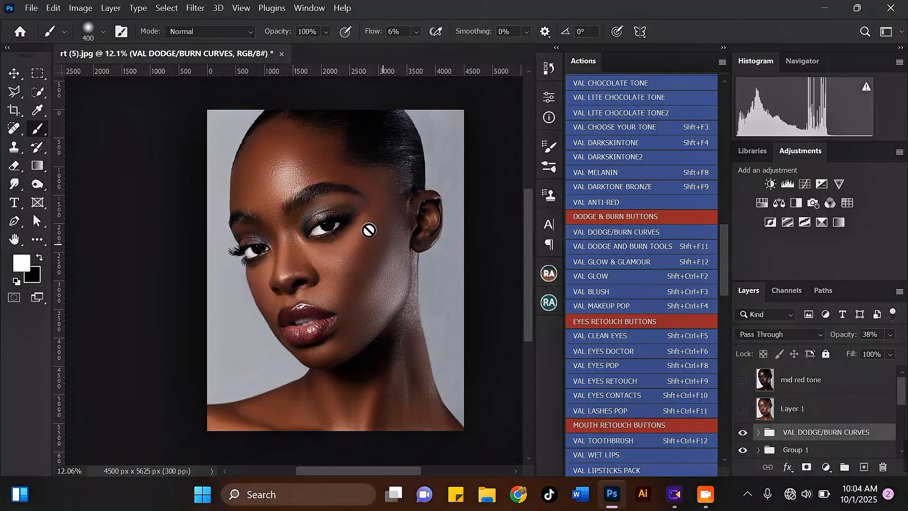
Check the face up close and stamp all visible layers into a new layer above the VAL DODGE/BURN CURVES group.
scroll(369, 235, "up", 5)
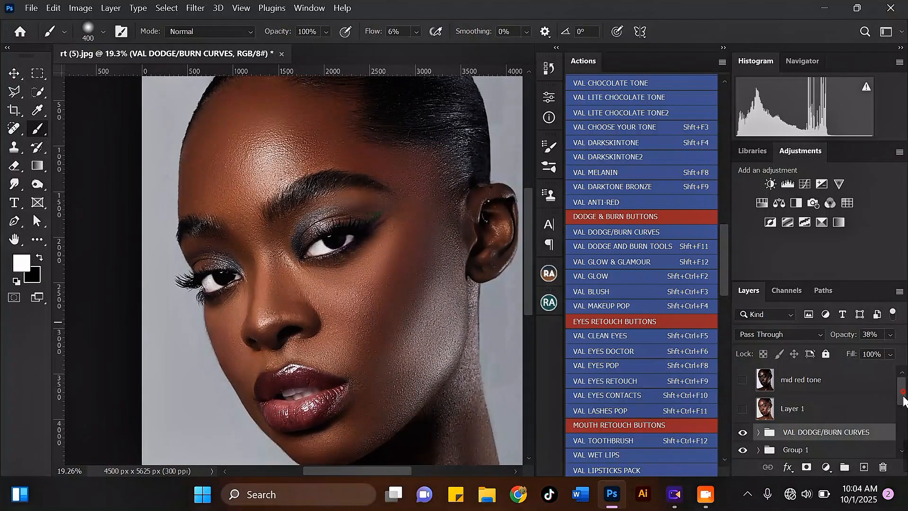
scroll(904, 399, "down", 2)
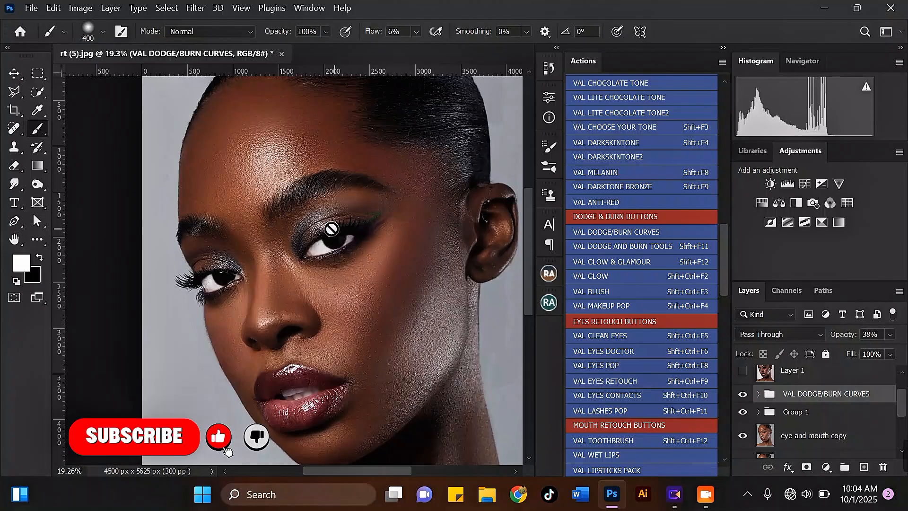
scroll(275, 219, "up", 2)
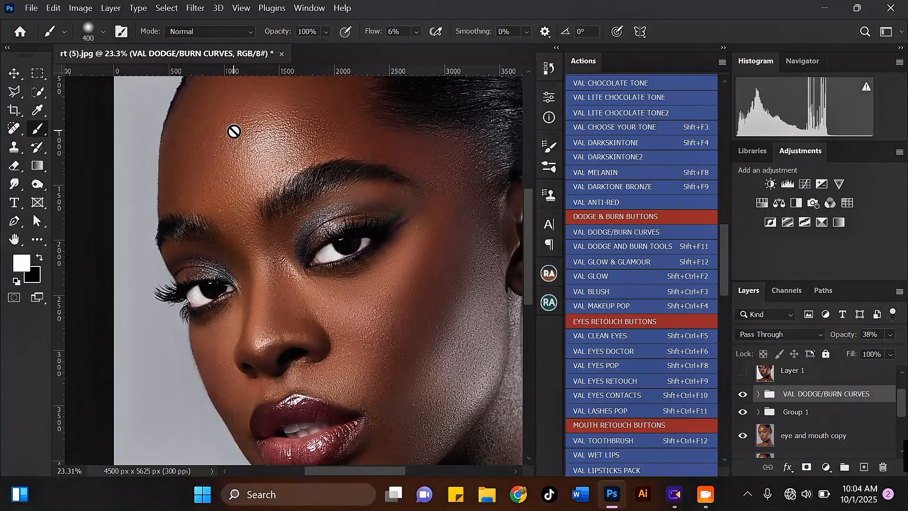
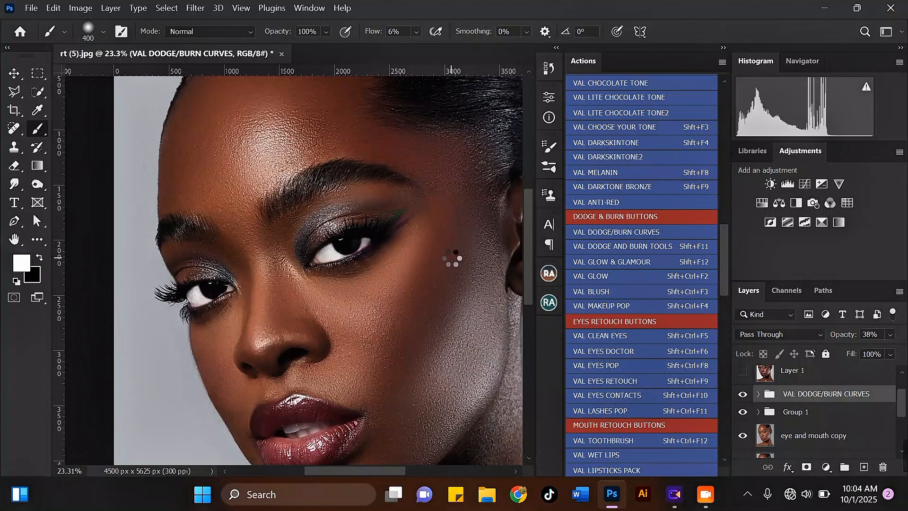
key("ctrl+shift+alt+e")
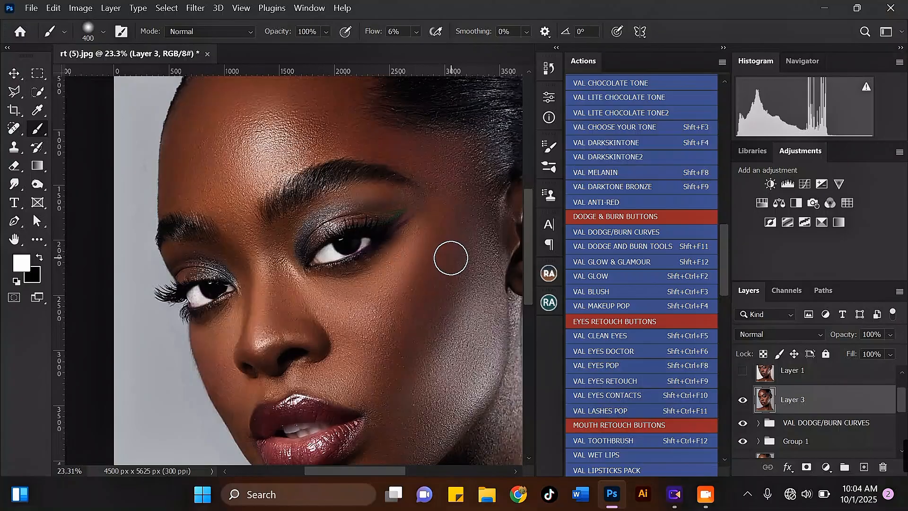
Examine the skin texture of the forehead, nose and cheek on the merged layer at several magnifications.
scroll(361, 243, "down", 1)
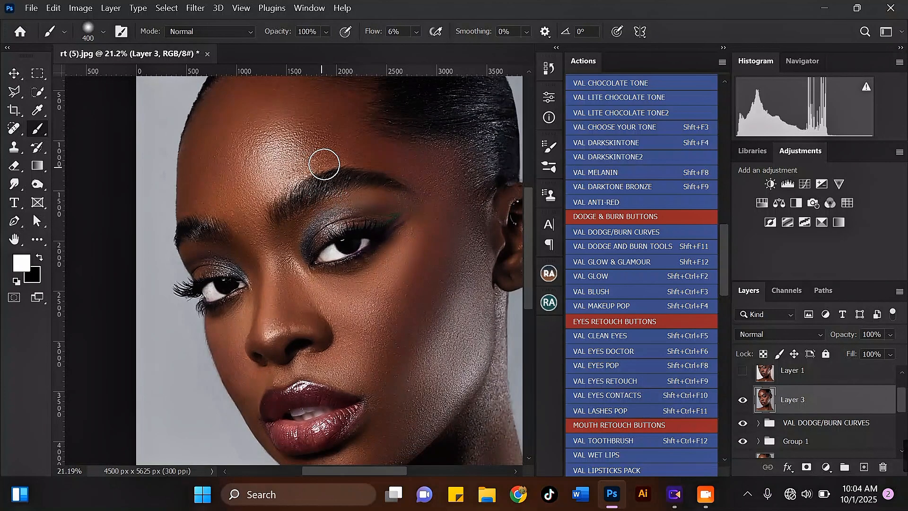
scroll(284, 111, "up", 2)
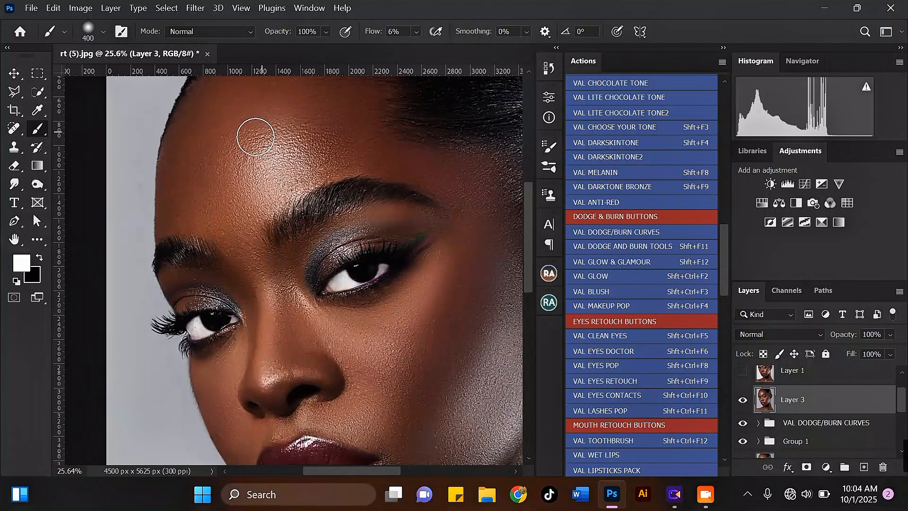
scroll(275, 206, "down", 3)
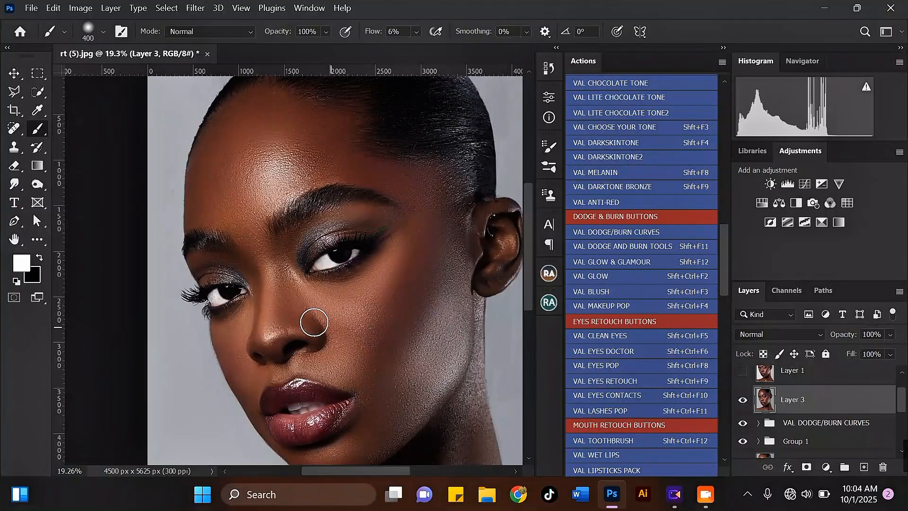
scroll(258, 142, "up", 3)
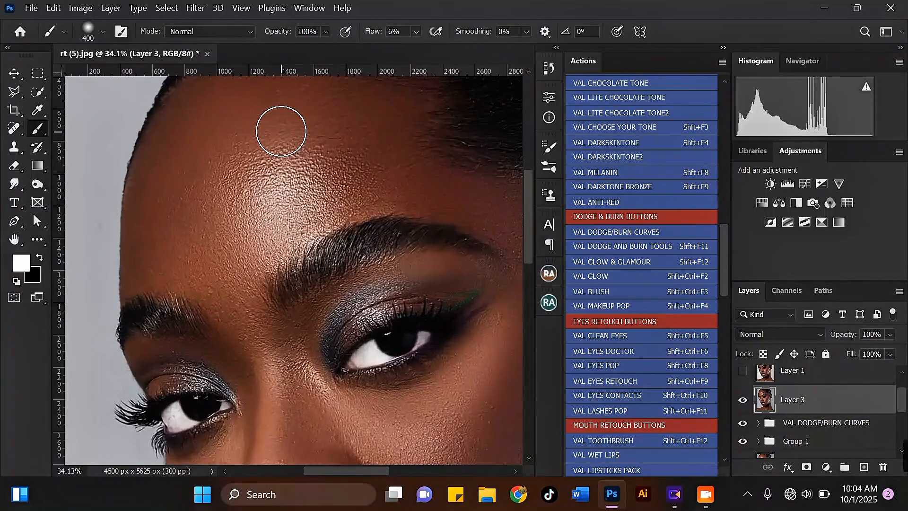
scroll(281, 131, "down", 4)
scroll(359, 272, "up", 2)
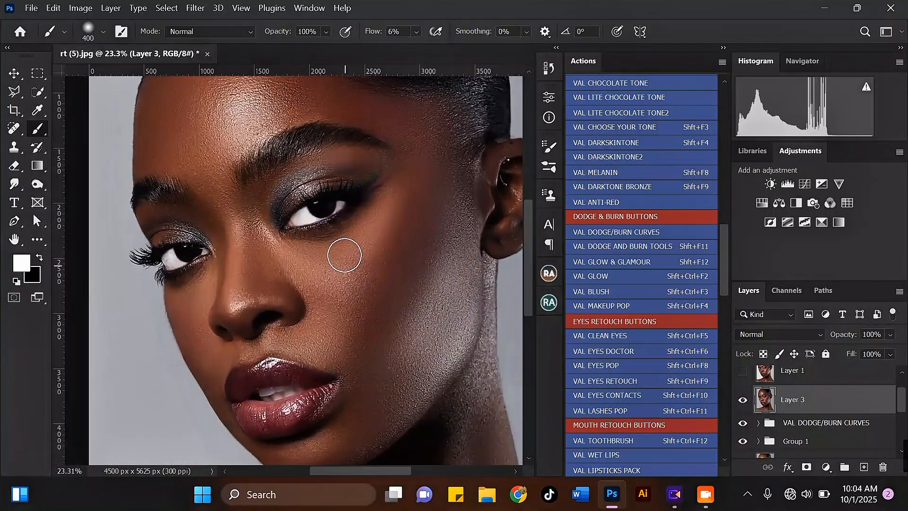
scroll(356, 262, "down", 2)
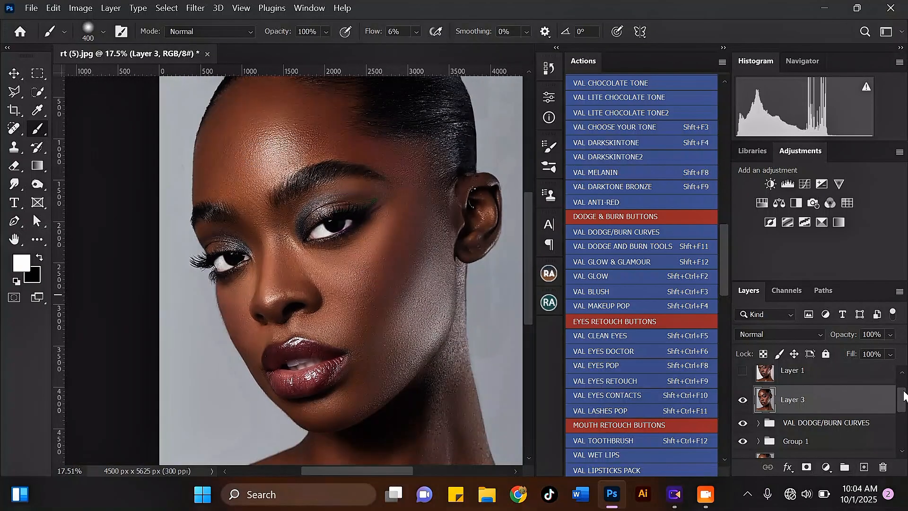
left_click_drag(904, 391, 903, 390)
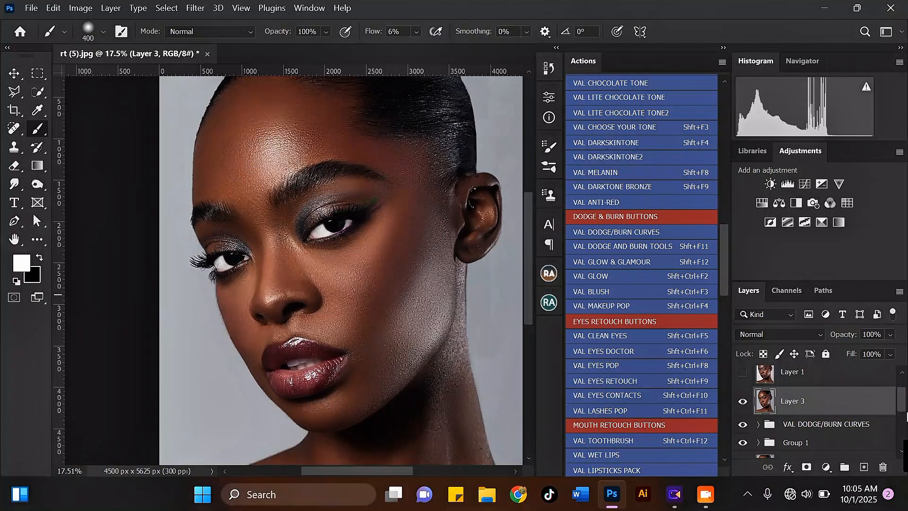
Add an empty layer above the merged layer and choose the skin pores brush from the Val skin pores set.
left_click(865, 468)
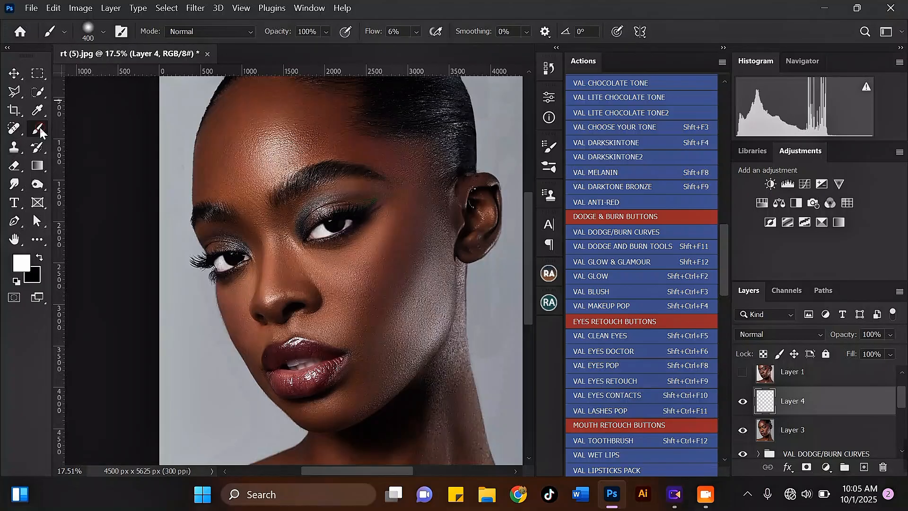
left_click(99, 33)
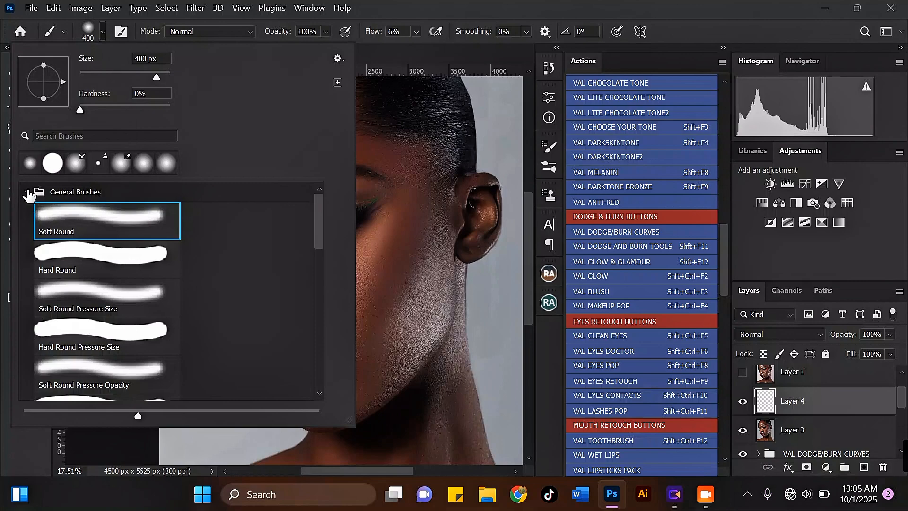
left_click(28, 191)
left_click_drag(318, 268, 317, 367)
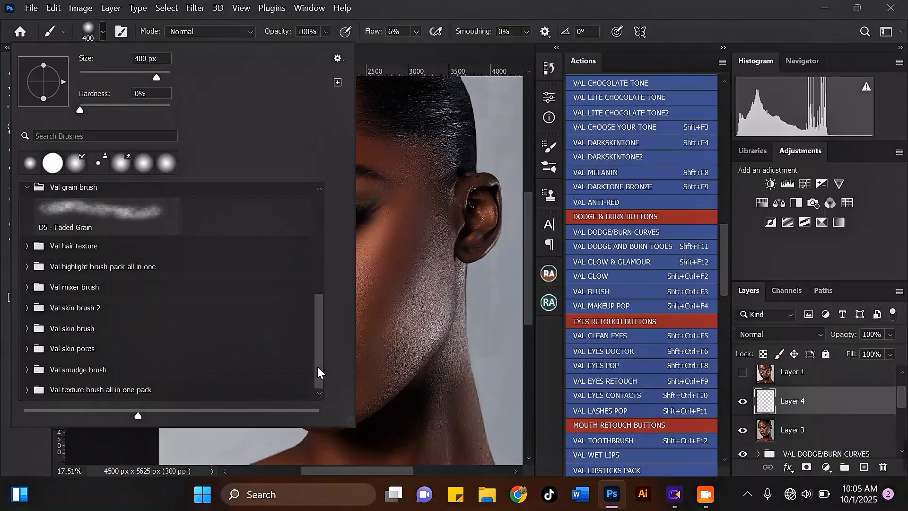
left_click(27, 349)
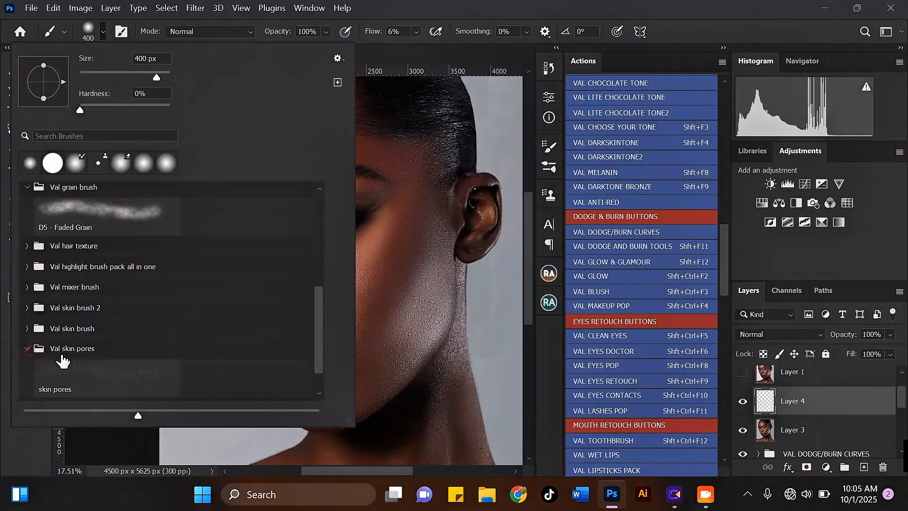
left_click(107, 377)
double_click(107, 372)
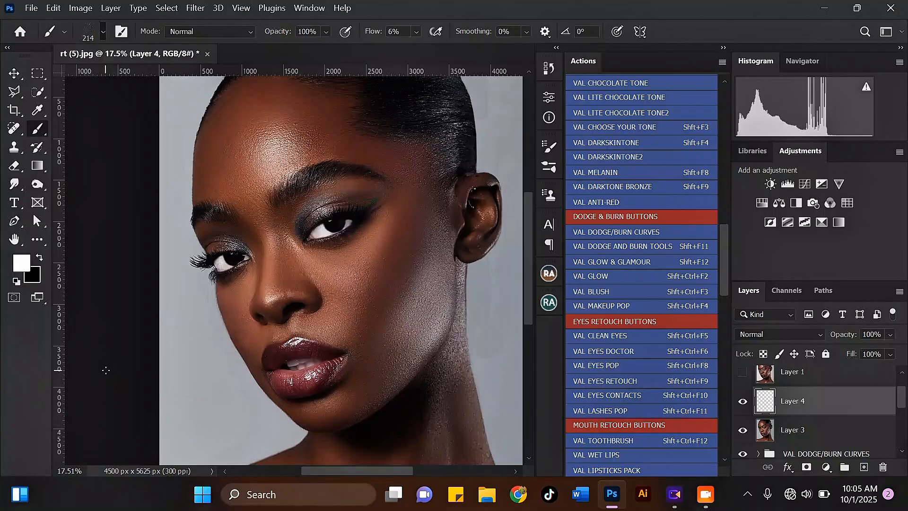
Set the skin pores brush's flow to 100% with the forehead in close view.
scroll(250, 185, "up", 3)
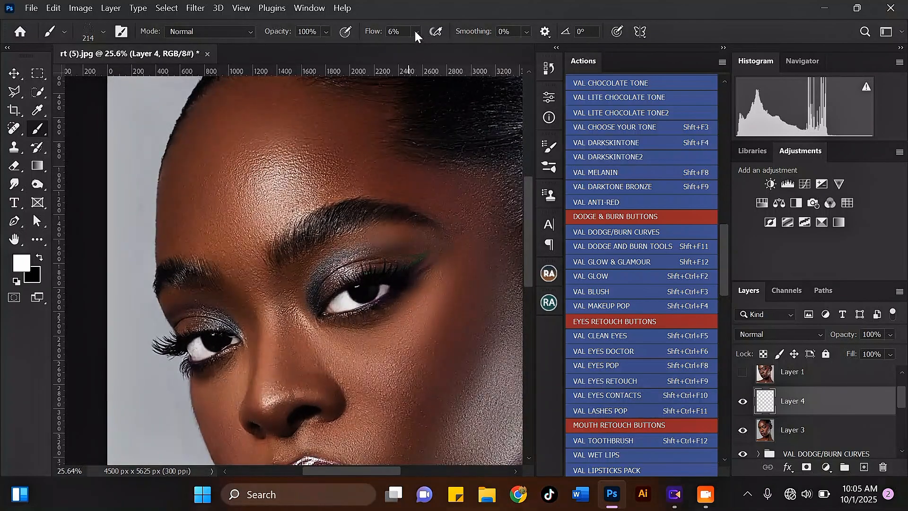
left_click(416, 32)
left_click(482, 46)
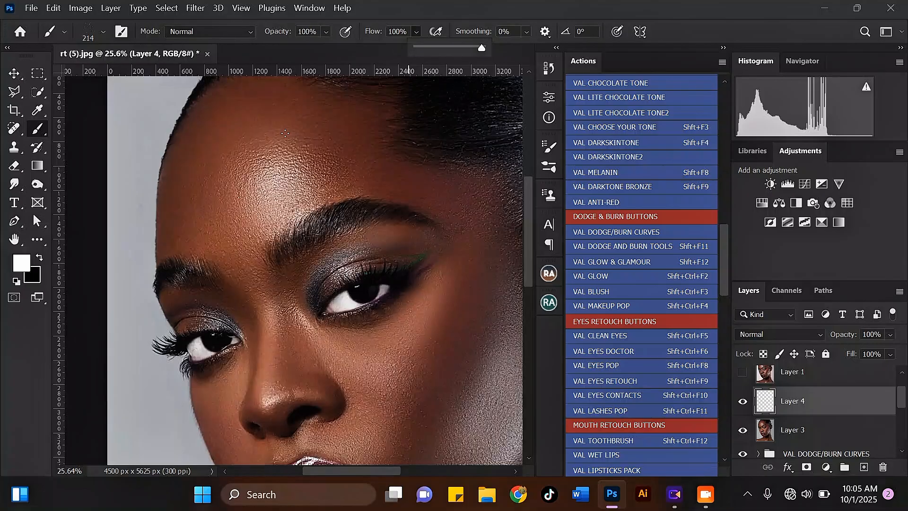
Set the foreground colour to the brown skin tone 8f5c4f sampled from the forehead and return to the Brush tool.
scroll(368, 214, "up", 1)
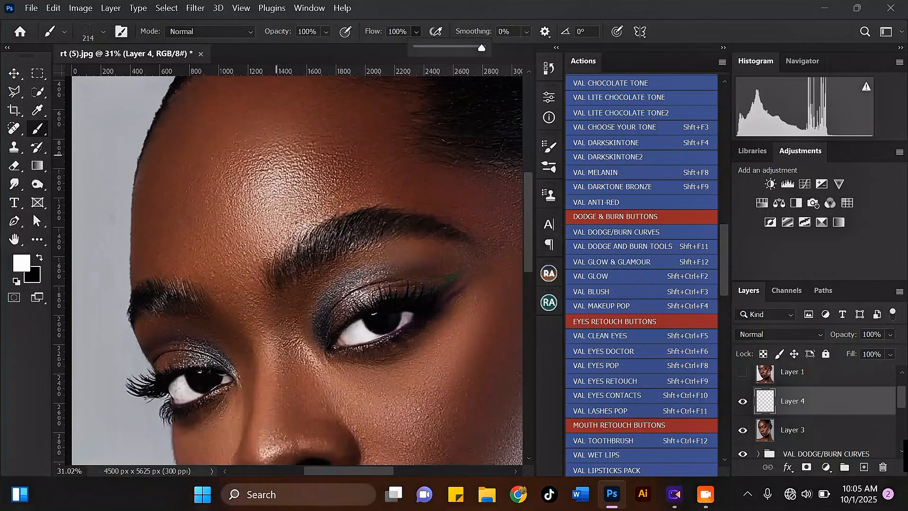
left_click(21, 263)
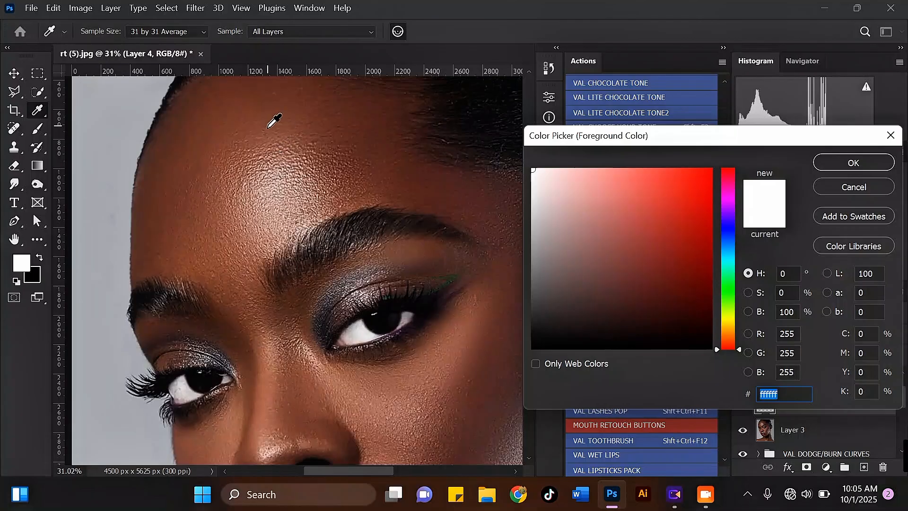
left_click(258, 136)
left_click(269, 184)
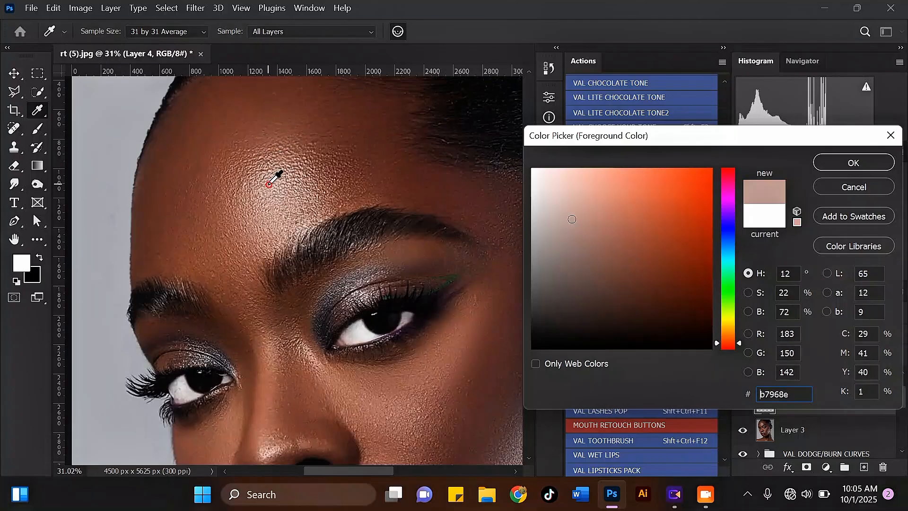
left_click(284, 145)
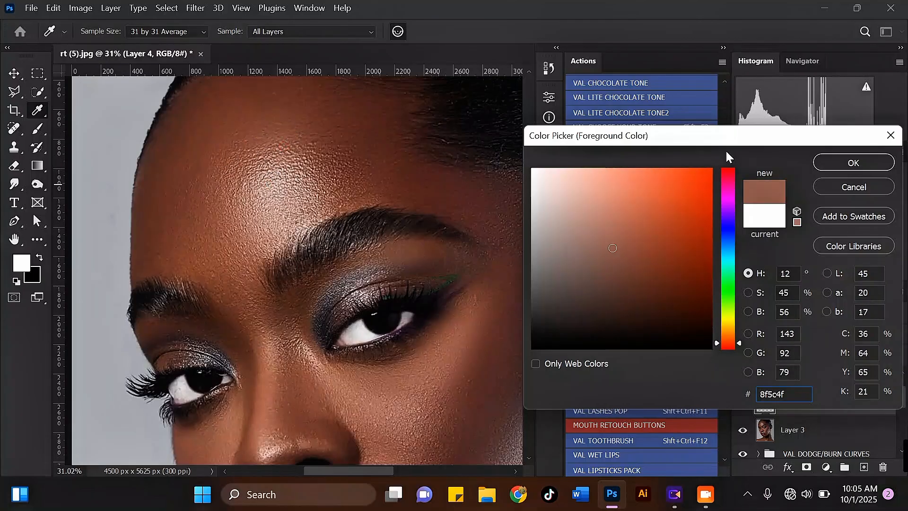
left_click(819, 163)
key("b")
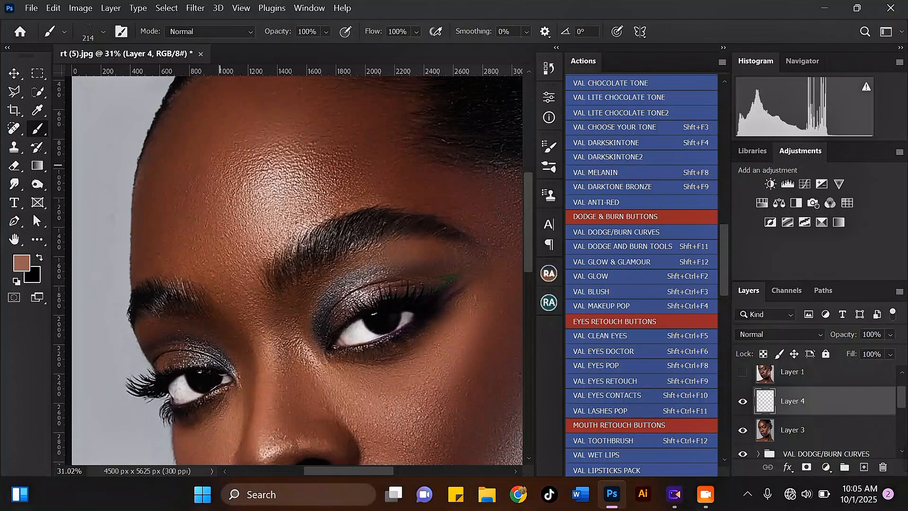
Resize the skin pores brush to 500 px and stamp pores across the upper forehead on Layer 4.
scroll(223, 166, "down", 2)
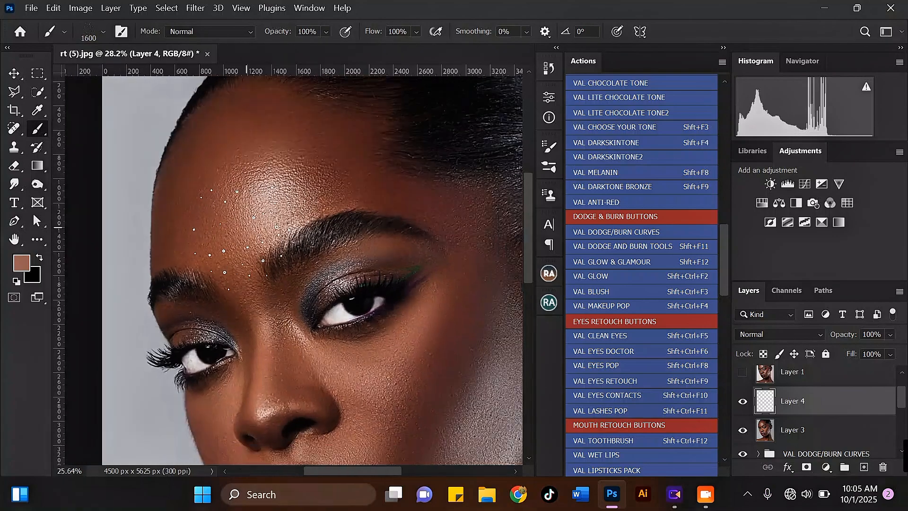
scroll(246, 156, "up", 2)
key("bracketleft")
key("bracketleft")
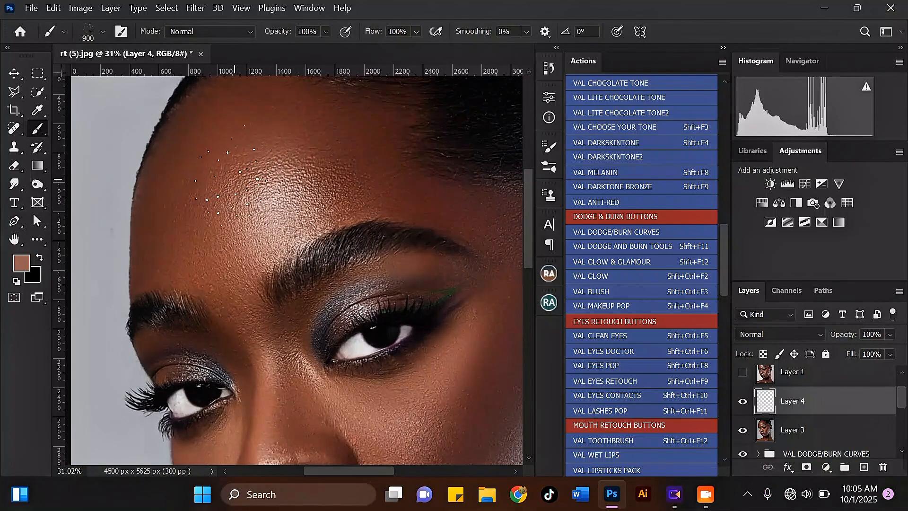
scroll(232, 179, "up", 2)
key("bracketleft")
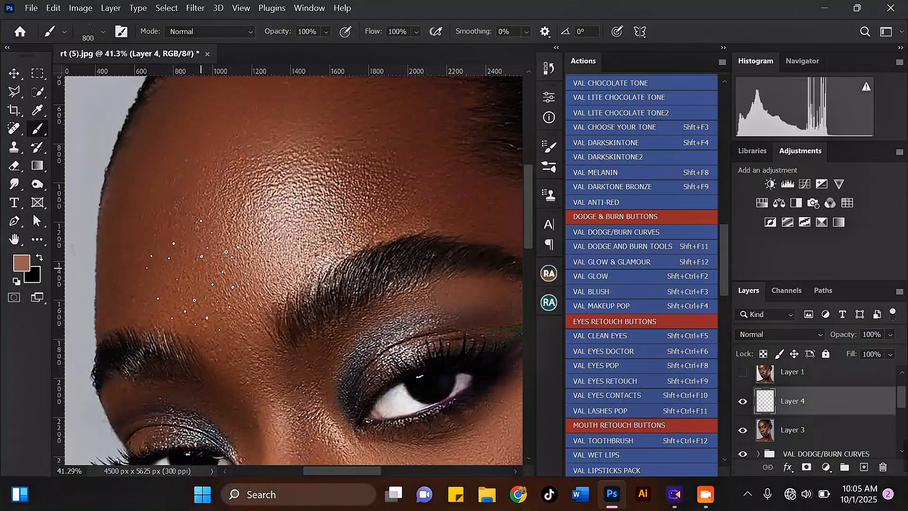
scroll(199, 265, "down", 2)
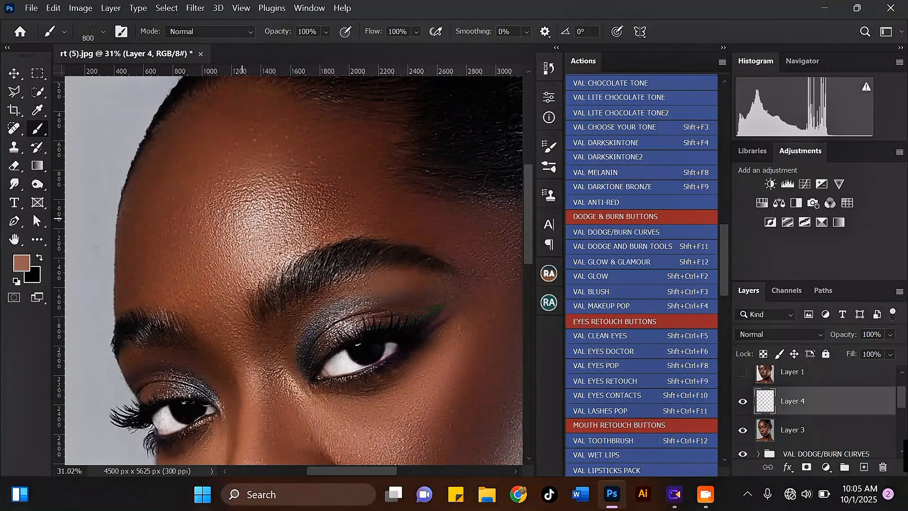
scroll(220, 229, "up", 1)
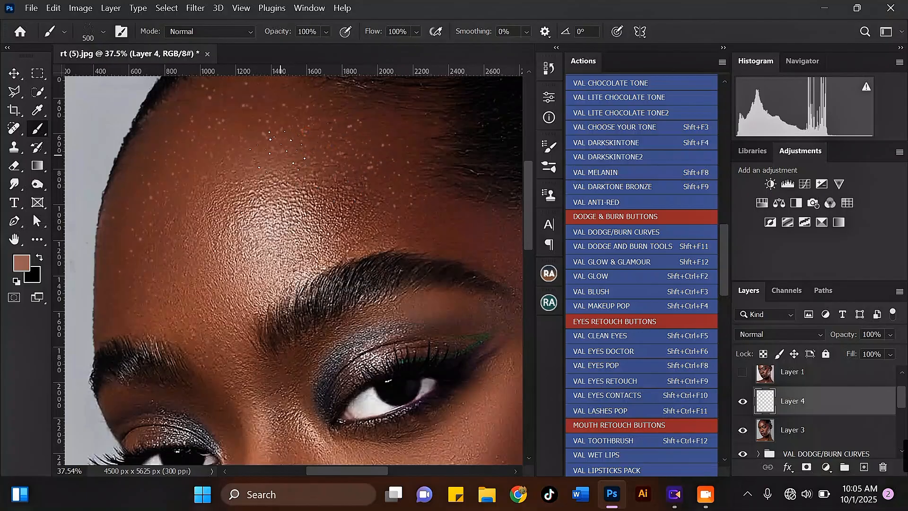
Extend the pores to the temple beyond the eyebrow with the brush enlarged to 600–700 px.
scroll(222, 183, "down", 4)
scroll(363, 196, "up", 1)
key("bracketright")
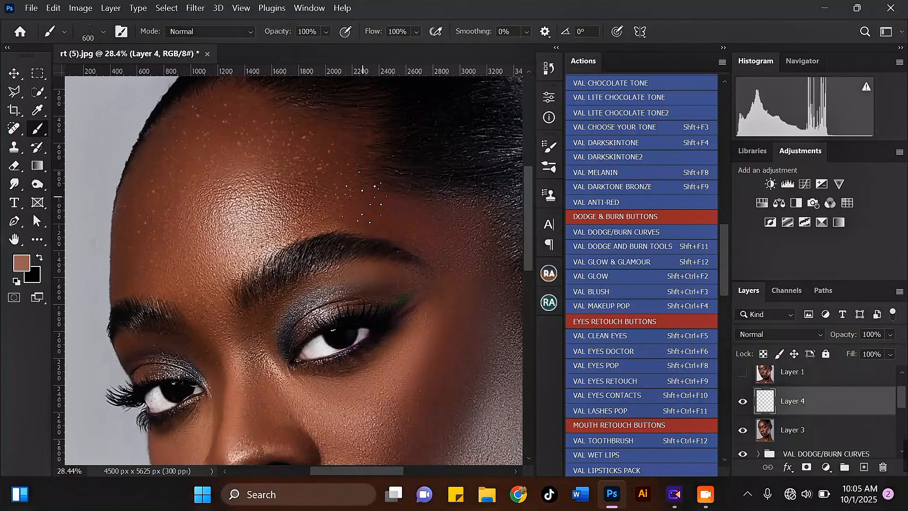
scroll(220, 257, "down", 1)
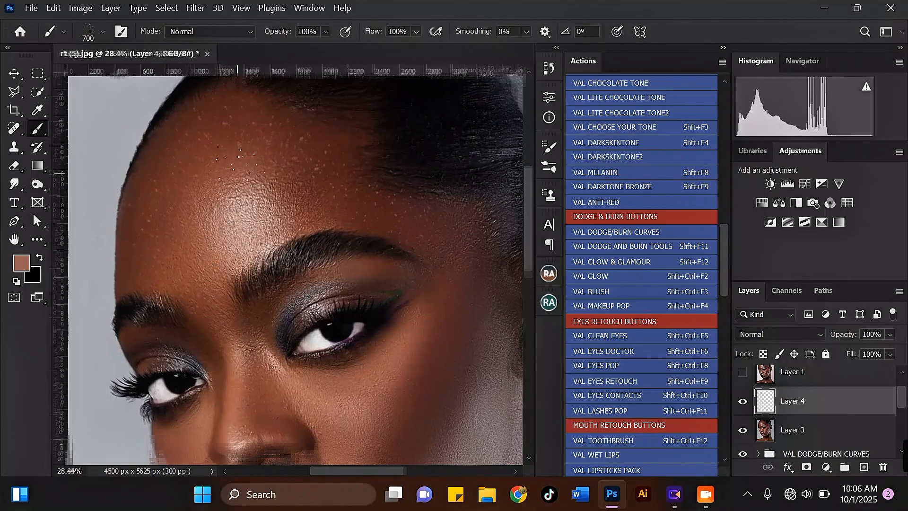
Stamp pores over the nose and the broad cheek with the brush at 700–800 px, then reduce it to 600 px.
scroll(220, 258, "down", 2)
key("bracketright")
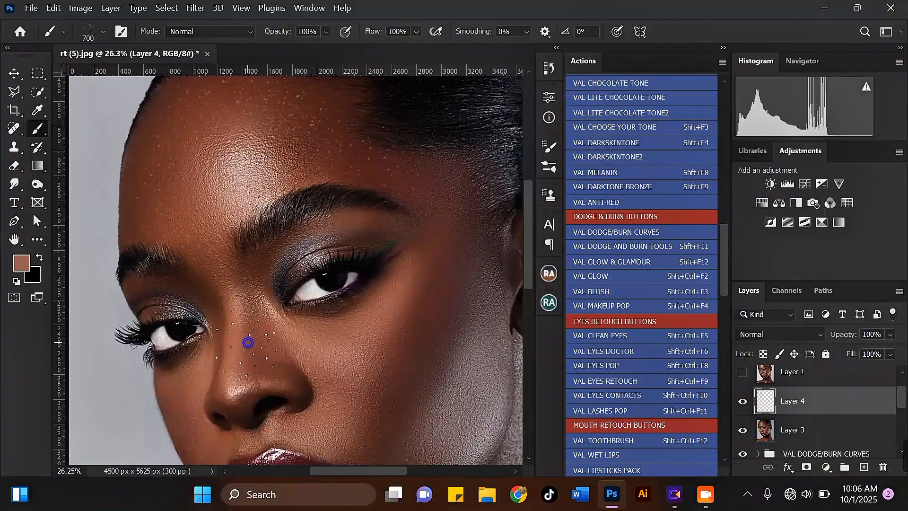
scroll(237, 284, "down", 2)
key("bracketright")
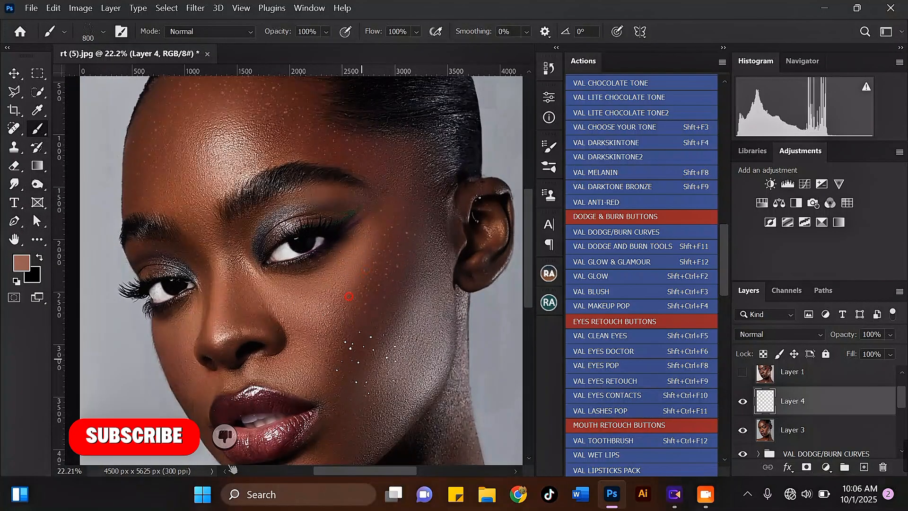
scroll(407, 168, "down", 1)
key("bracketleft")
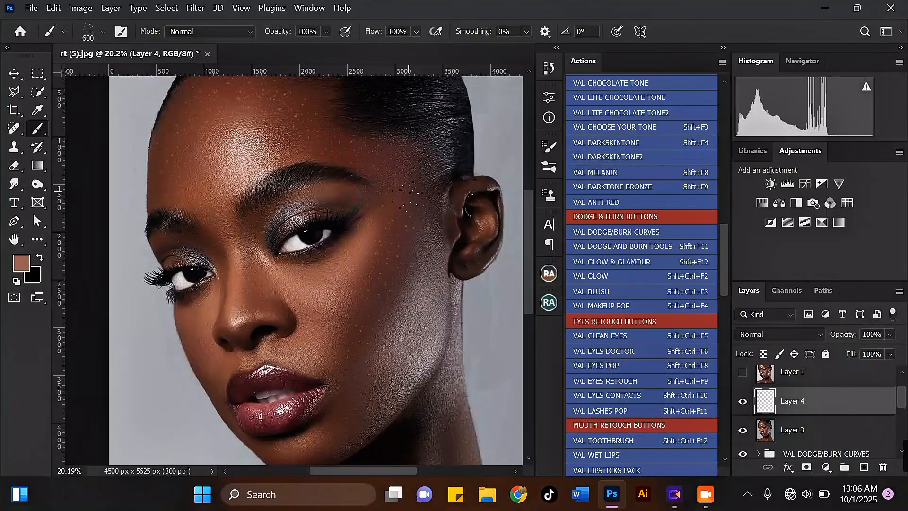
Add finer pores to the cheek and lower face around the mouth, reducing the brush to 400 px.
key("bracketleft")
scroll(391, 215, "down", 1)
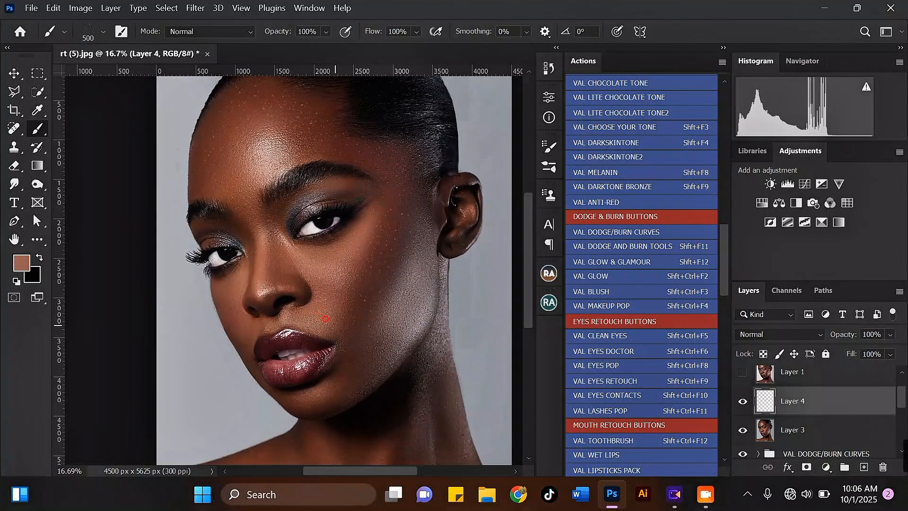
key("bracketright")
key("bracketleft")
key("bracketright")
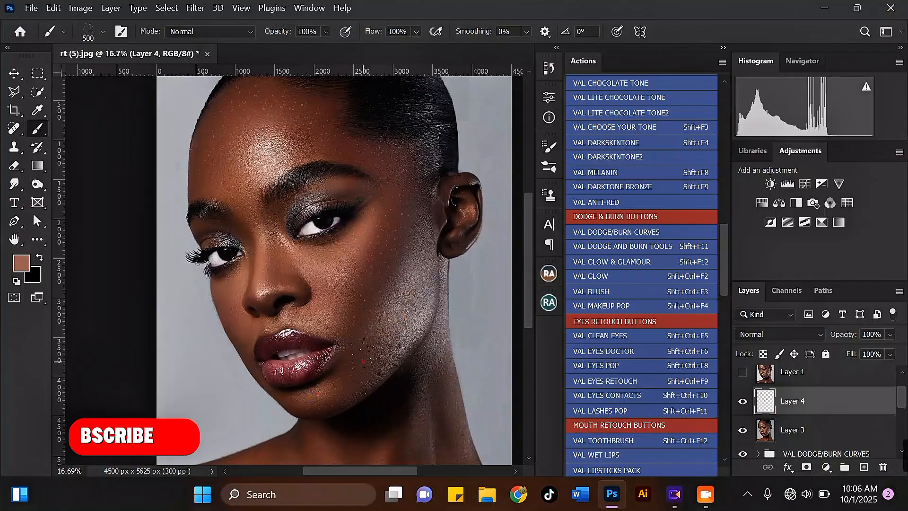
key("bracketleft")
Stamp pores on the narrow cheek beside the nose at 400 px and check the pores across the face.
scroll(222, 303, "up", 3)
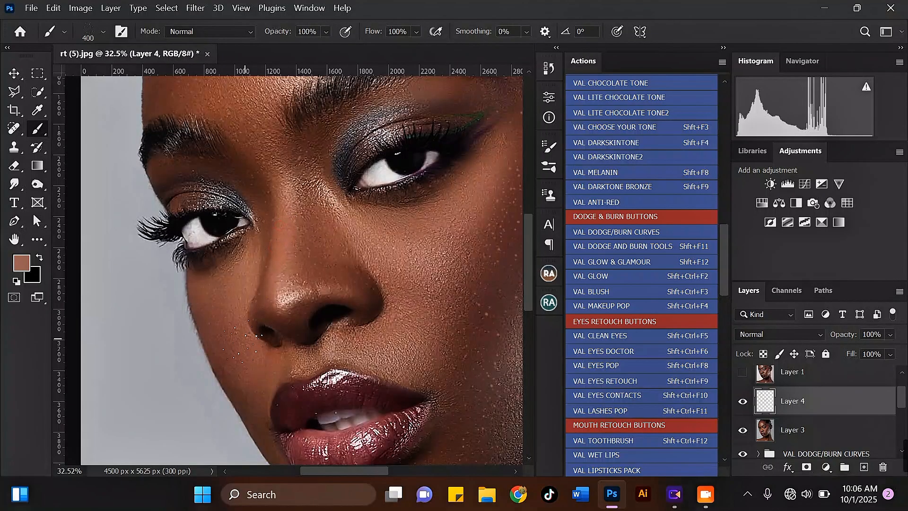
scroll(241, 344, "down", 2)
scroll(350, 342, "down", 2)
scroll(402, 343, "up", 3)
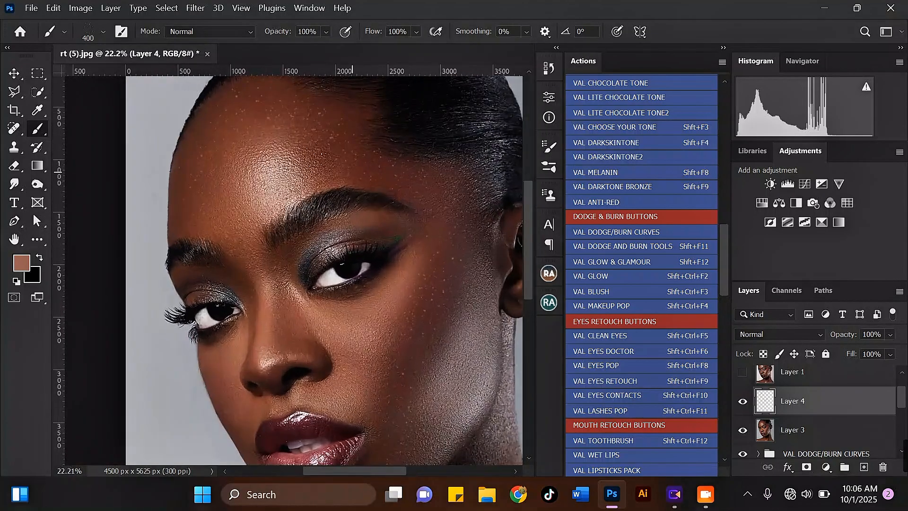
scroll(435, 301, "up", 4)
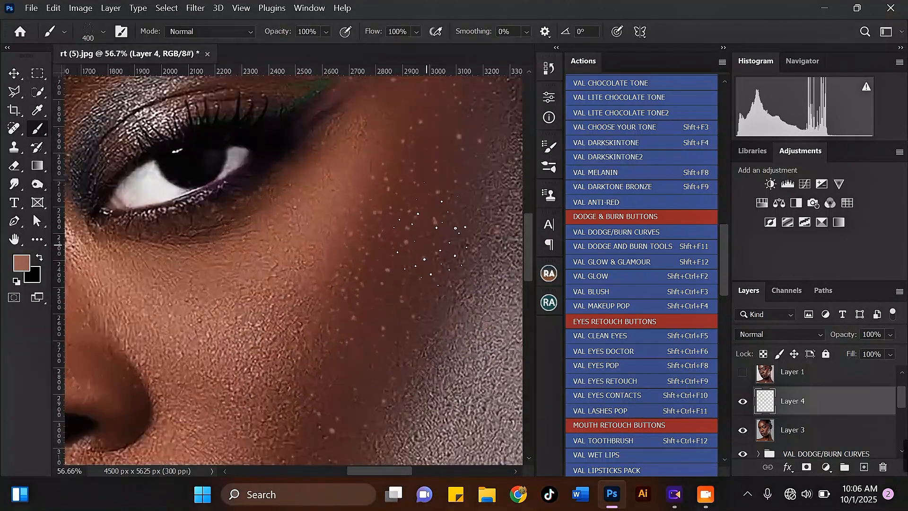
scroll(367, 161, "down", 3)
scroll(366, 161, "up", 2)
scroll(303, 181, "down", 3)
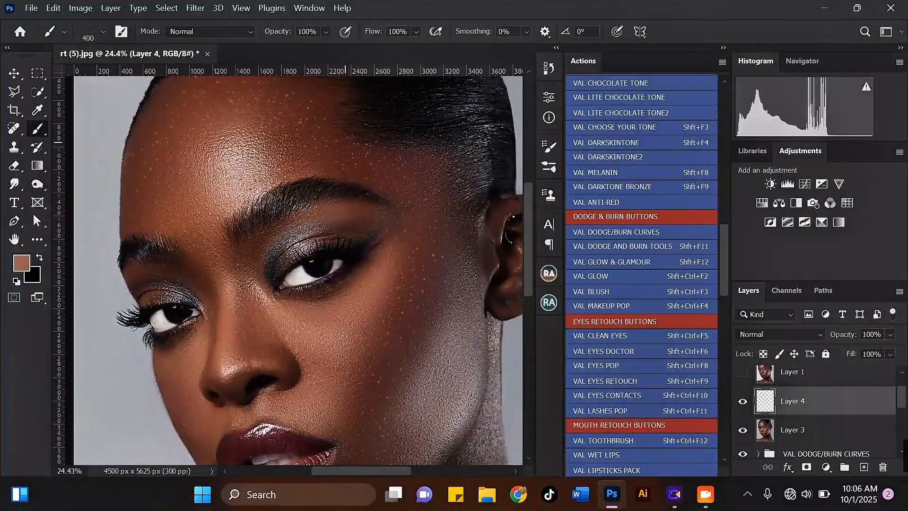
scroll(390, 156, "up", 1)
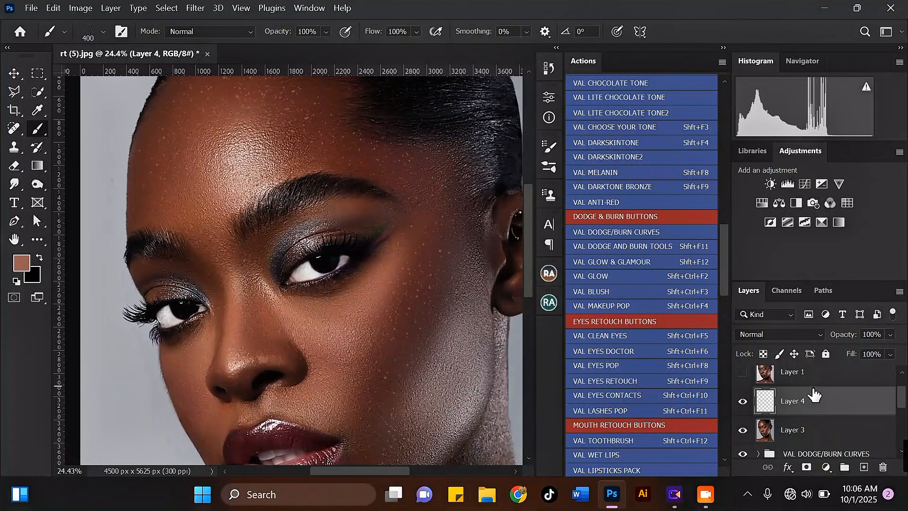
Change the pore layer's blend mode to Multiply and check it on the whole face.
left_click(779, 331)
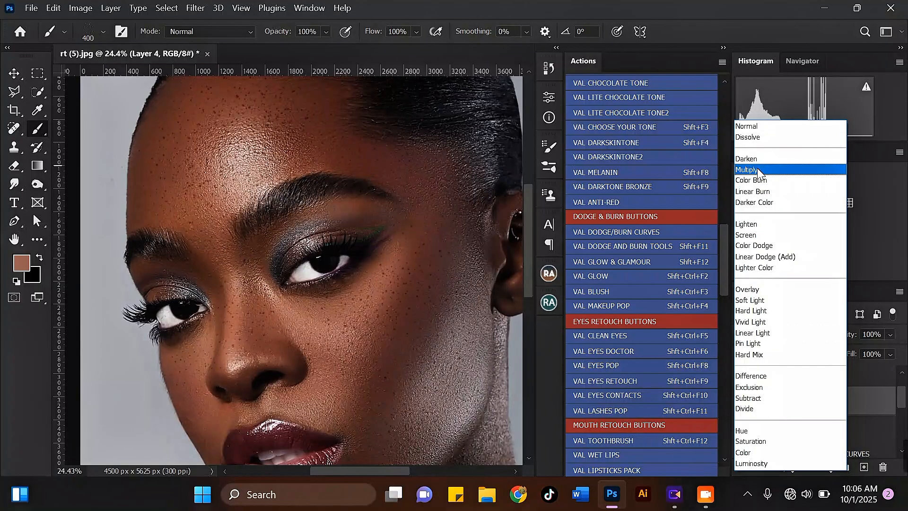
left_click(758, 170)
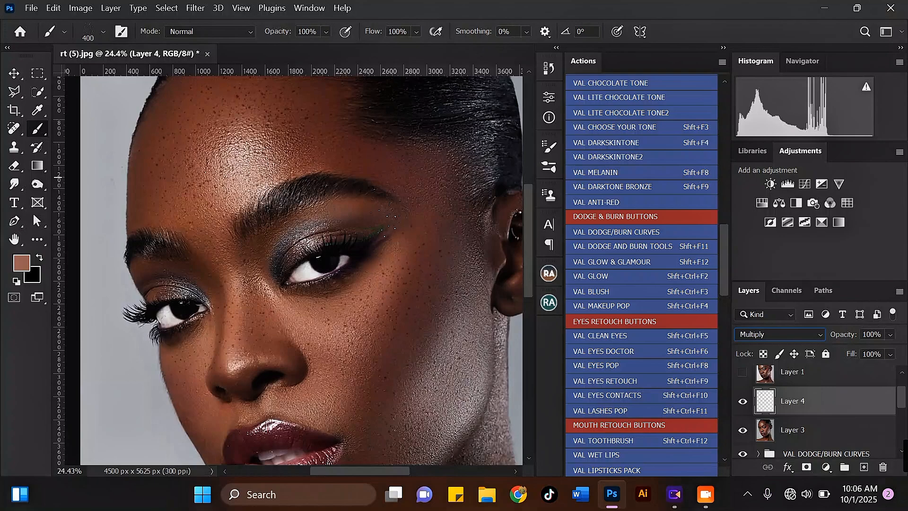
scroll(396, 240, "down", 3)
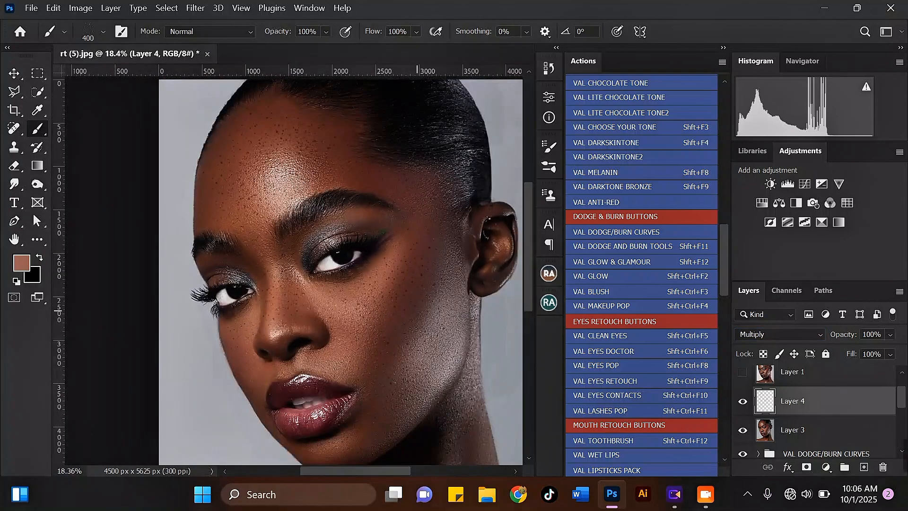
Stamp more pores on the outer cheek and beside the mouth with the 400 px brush, checking the face and forehead.
scroll(379, 350, "up", 3)
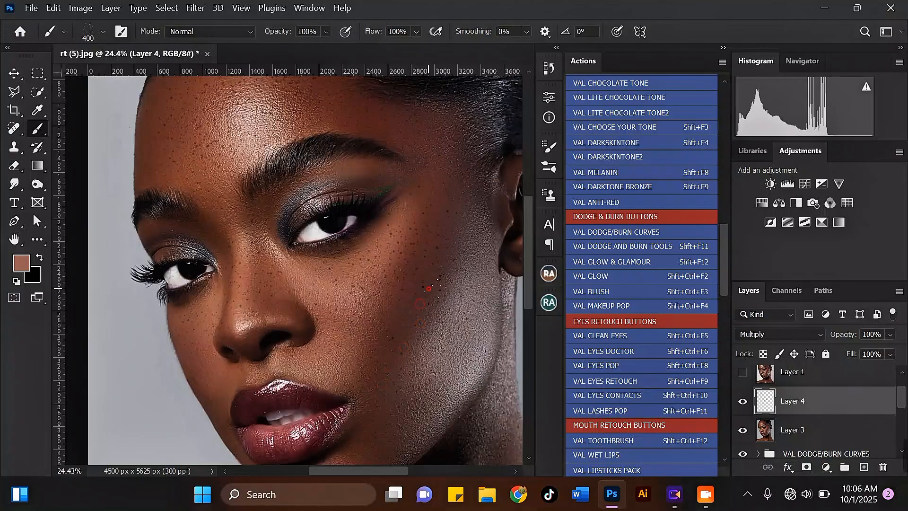
scroll(441, 350, "down", 2)
scroll(383, 387, "up", 3)
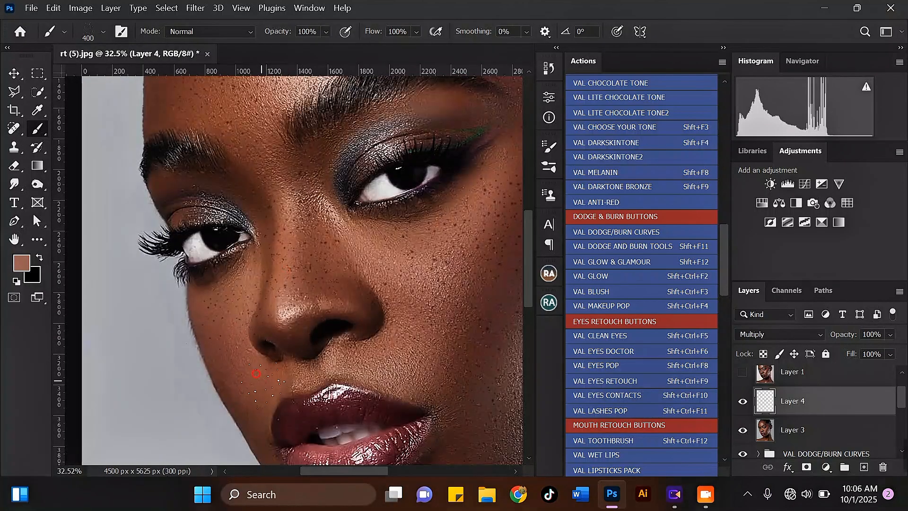
scroll(394, 276, "down", 1)
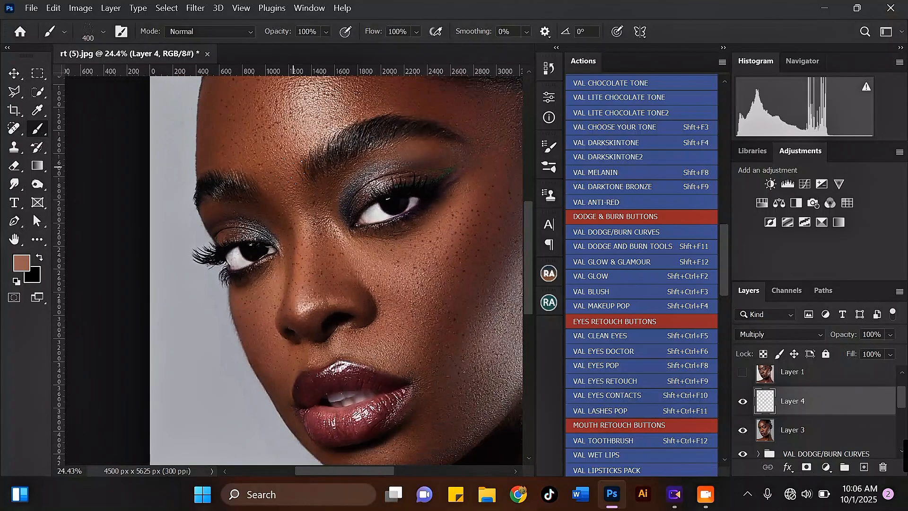
scroll(282, 219, "down", 2)
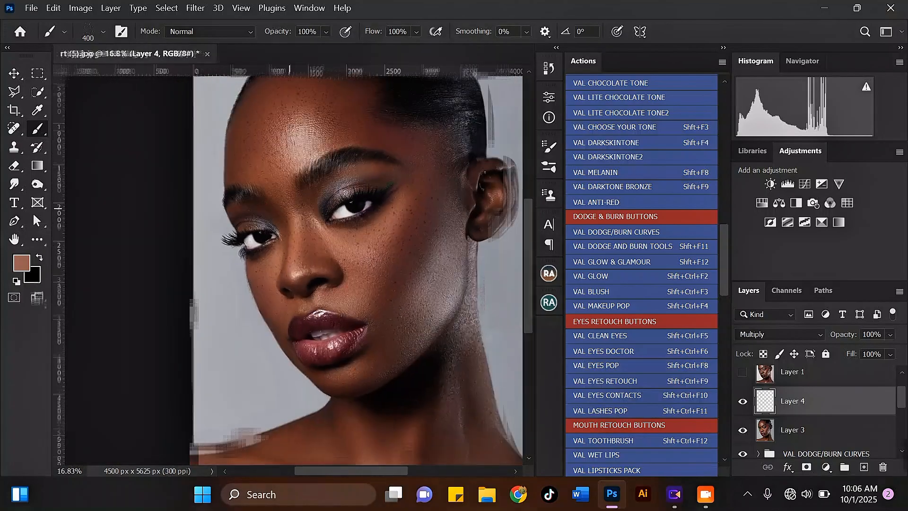
scroll(297, 124, "up", 2)
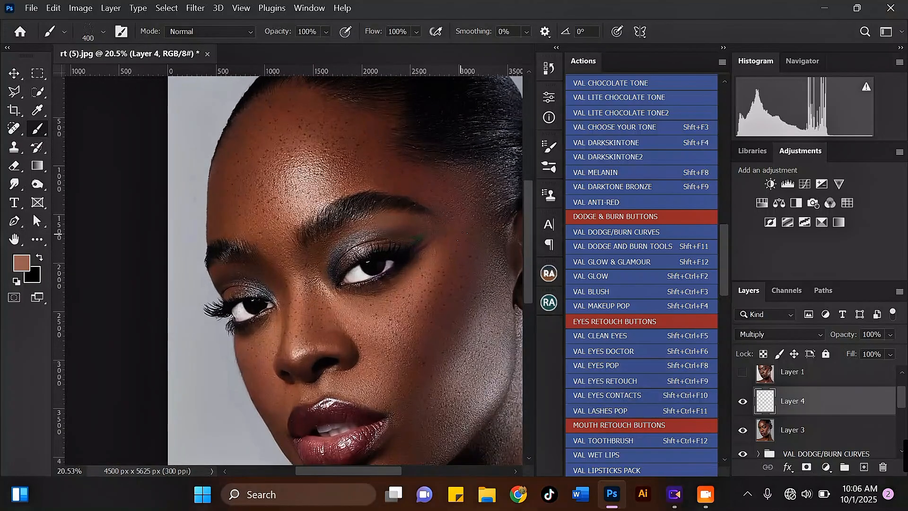
scroll(295, 120, "up", 1)
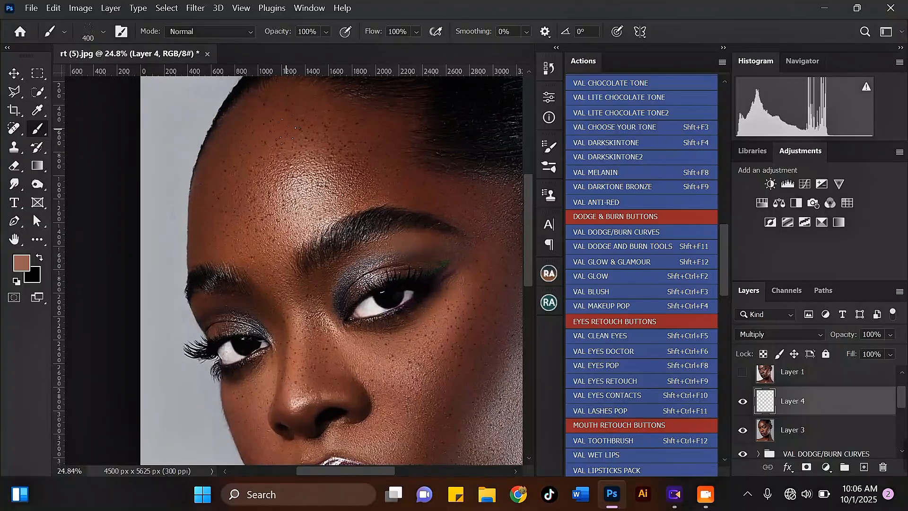
Lower the pore layer's opacity to 43% and check the softened pores on the forehead up close.
scroll(352, 170, "down", 2)
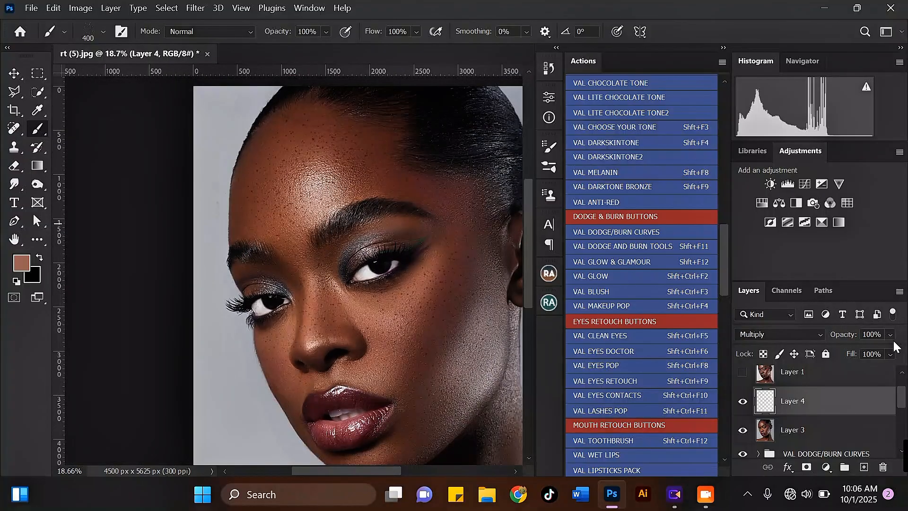
left_click(890, 335)
left_click_drag(896, 351, 866, 352)
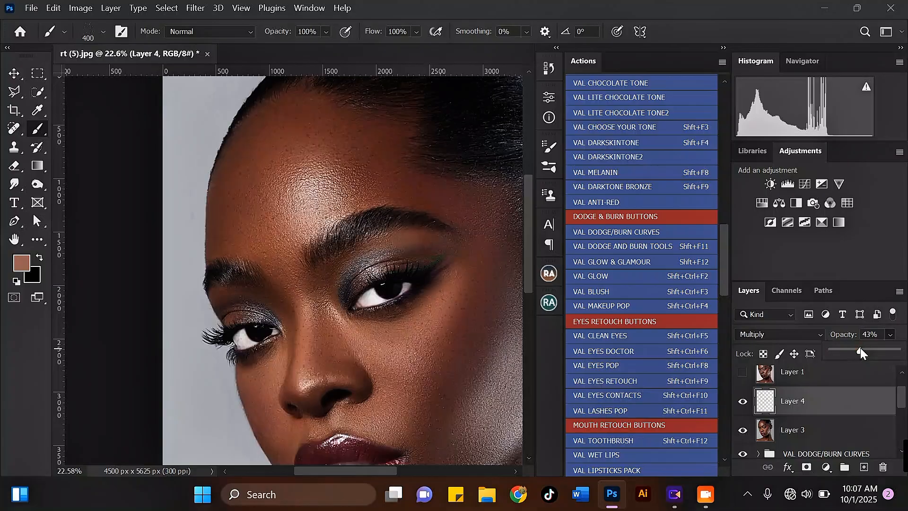
scroll(400, 187, "up", 4)
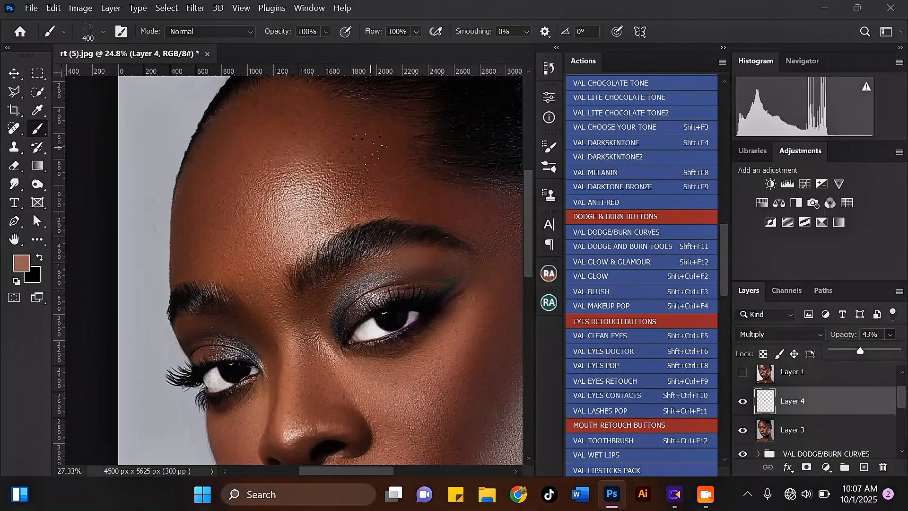
scroll(432, 215, "up", 1)
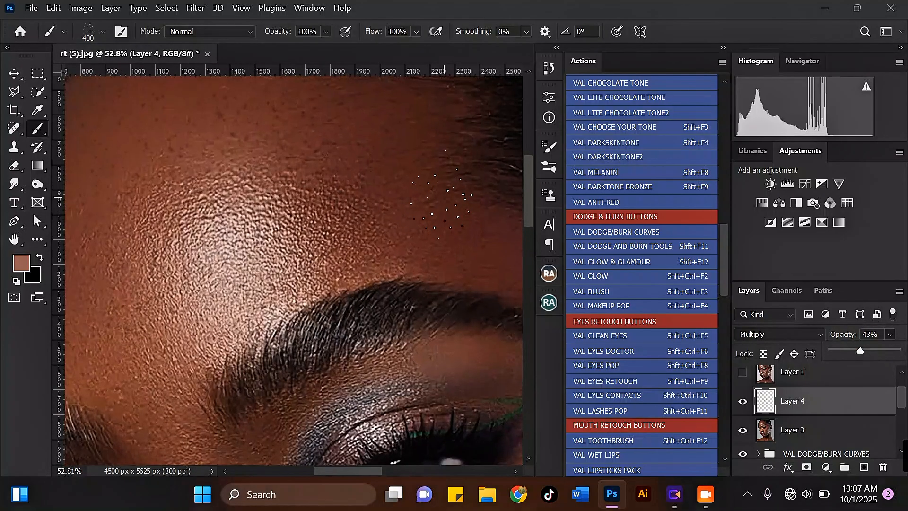
Recheck the forehead pores, raise the pore layer's opacity to 57% and change its blend mode to Darken.
scroll(441, 207, "down", 3)
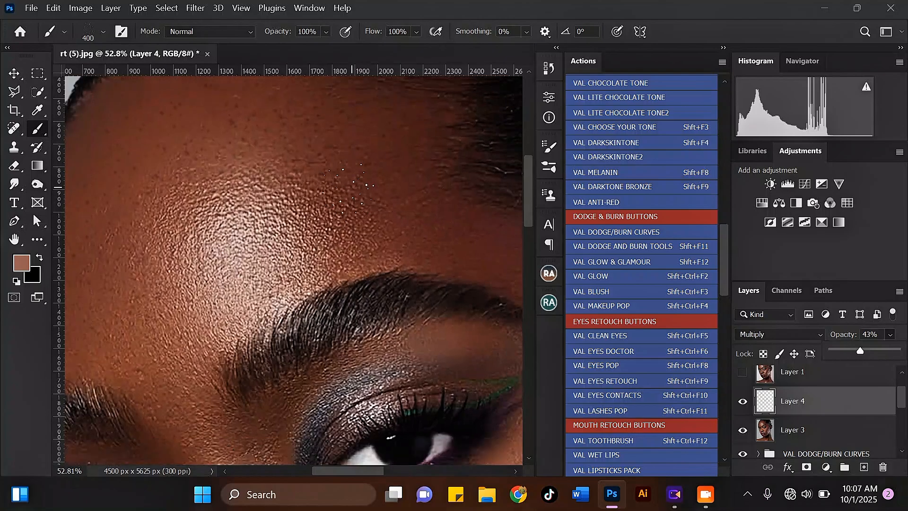
scroll(430, 216, "up", 5)
scroll(426, 215, "down", 10)
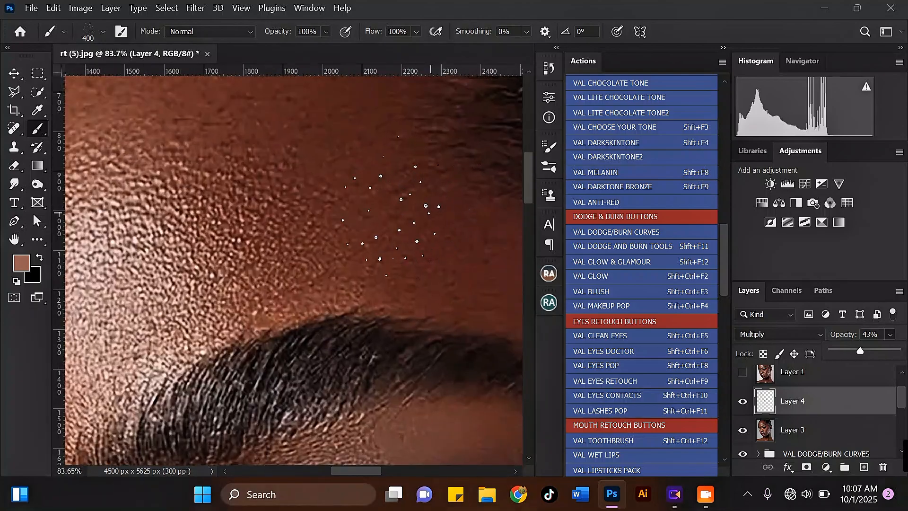
scroll(380, 184, "down", 3)
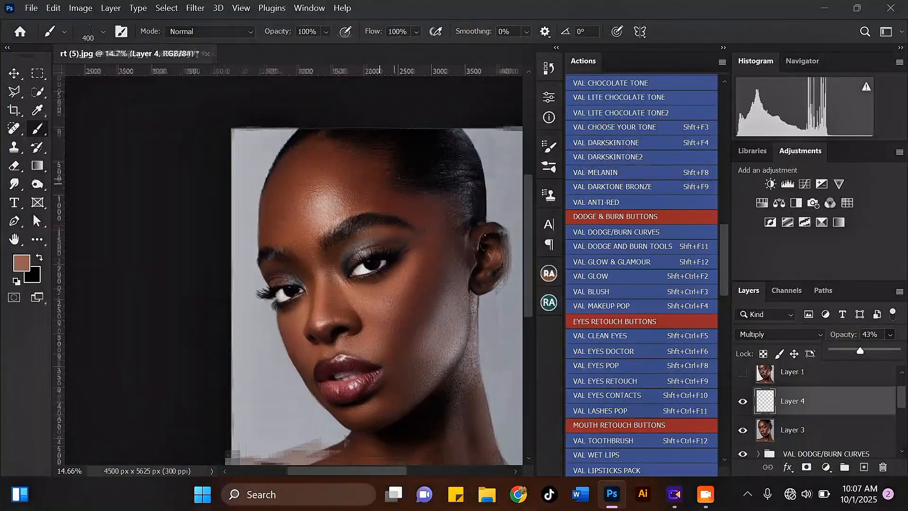
scroll(304, 200, "up", 3)
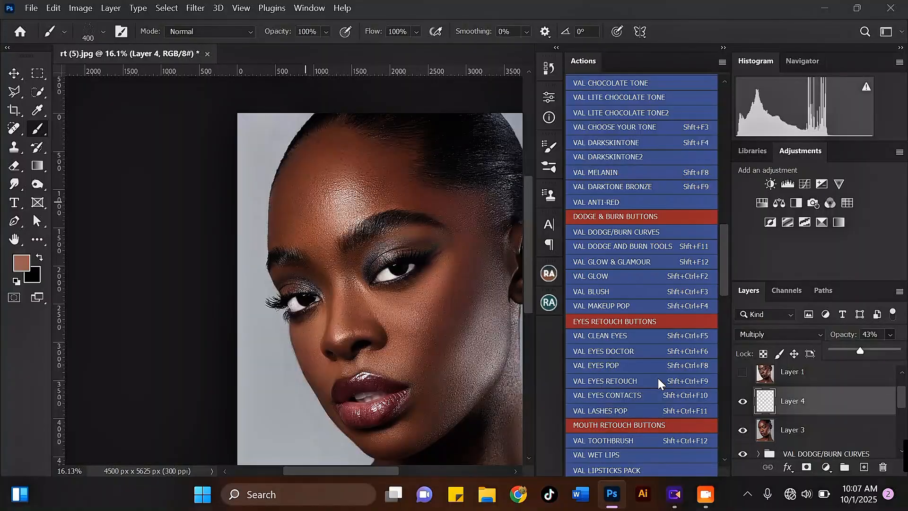
left_click_drag(869, 354, 869, 354)
left_click(799, 334)
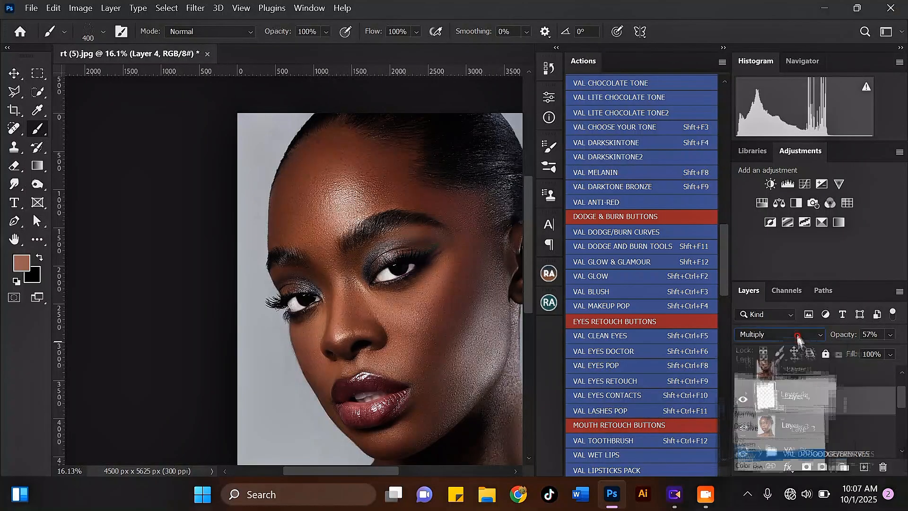
left_click(755, 160)
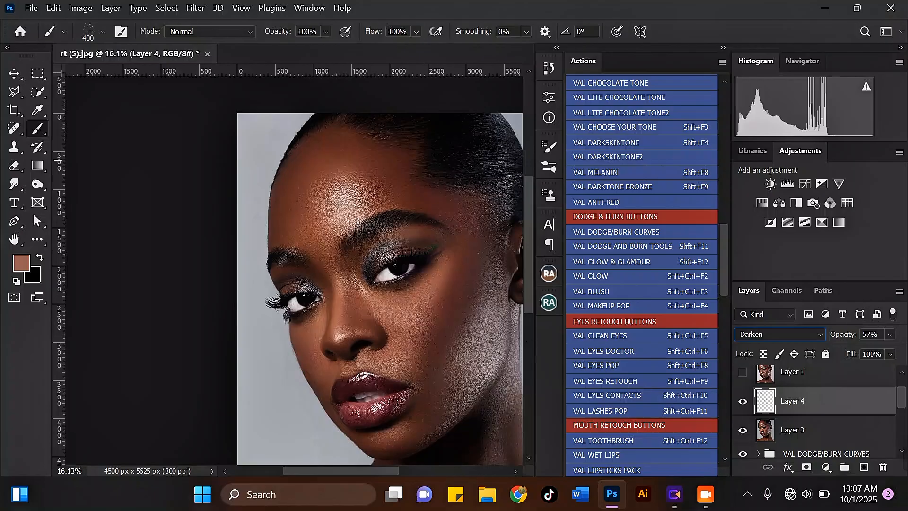
Inspect the pores on the cheek up close and raise the pore layer's opacity to 100%.
scroll(481, 346, "up", 5)
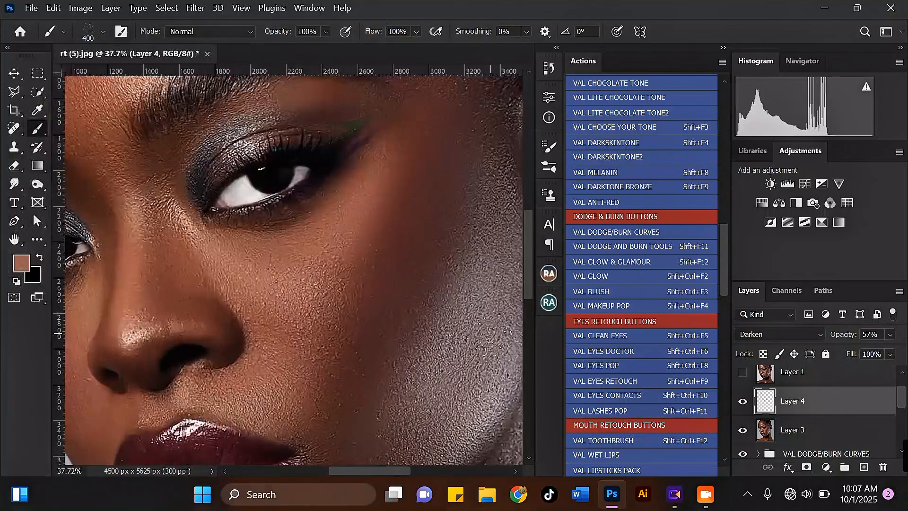
scroll(468, 346, "up", 1)
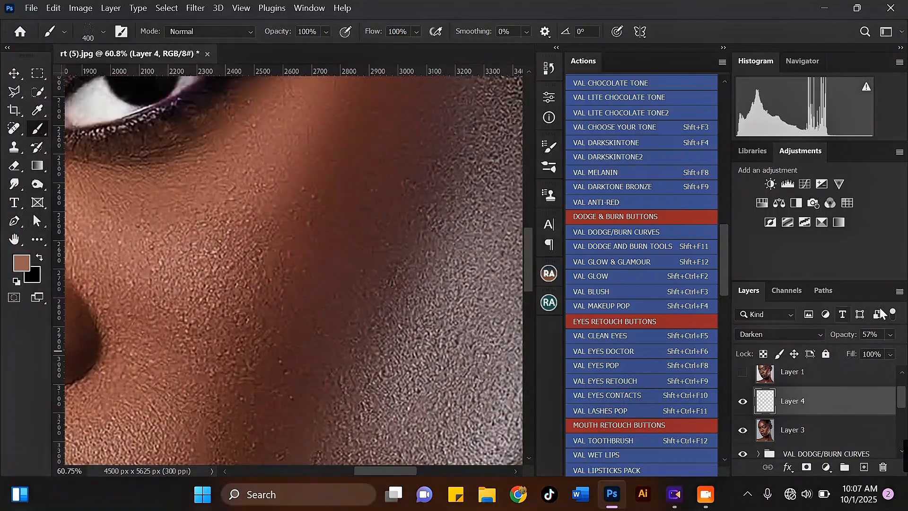
left_click(889, 334)
left_click_drag(873, 351, 902, 350)
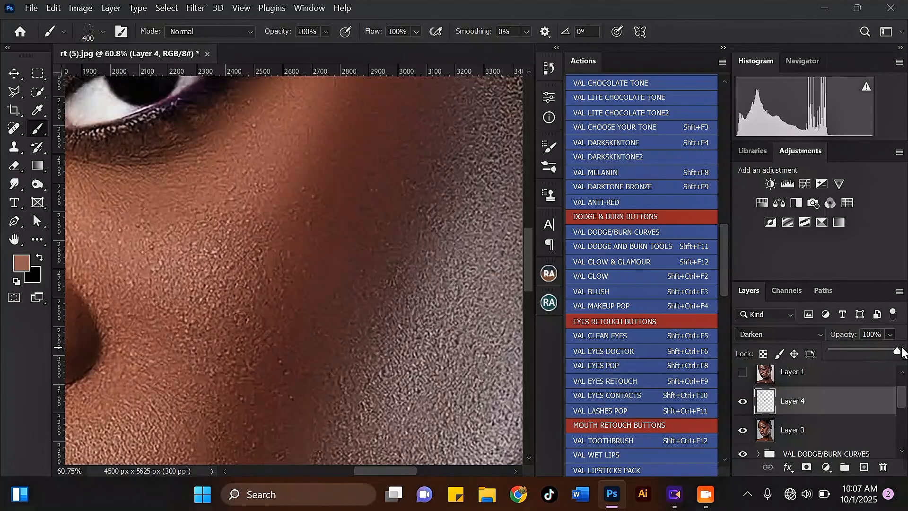
left_click(829, 335)
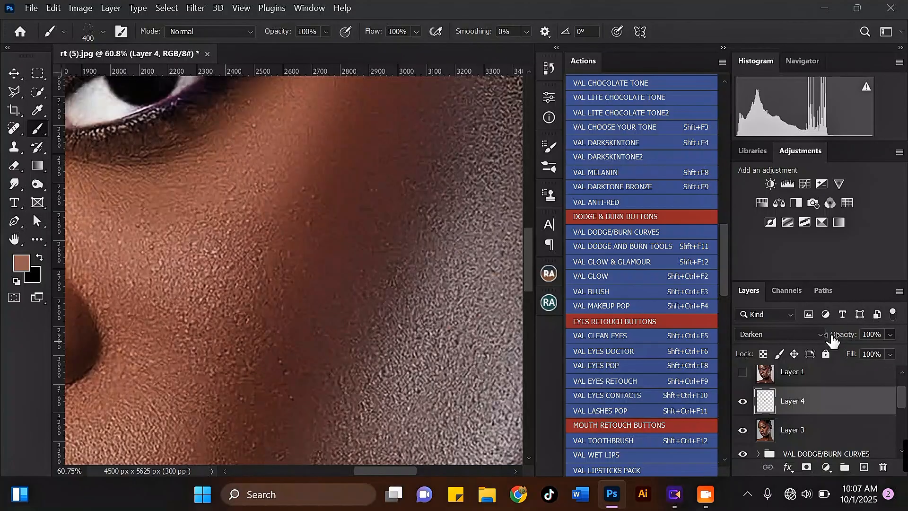
Merge the pore layer with Layer 3 directly below it.
scroll(486, 332, "down", 5)
scroll(486, 333, "down", 3)
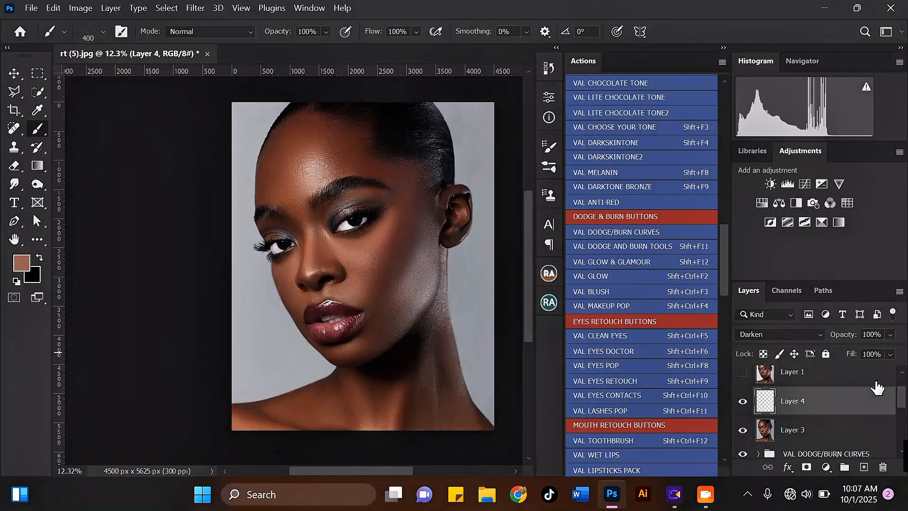
left_click(811, 432, "shift")
key("ctrl+e")
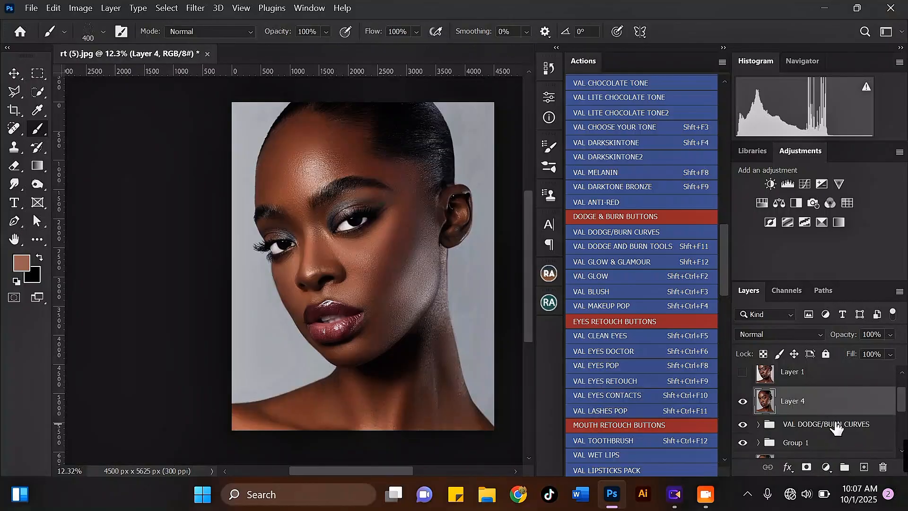
Open the Camera Raw Filter on the merged layer and show before and after side by side.
left_click(199, 8)
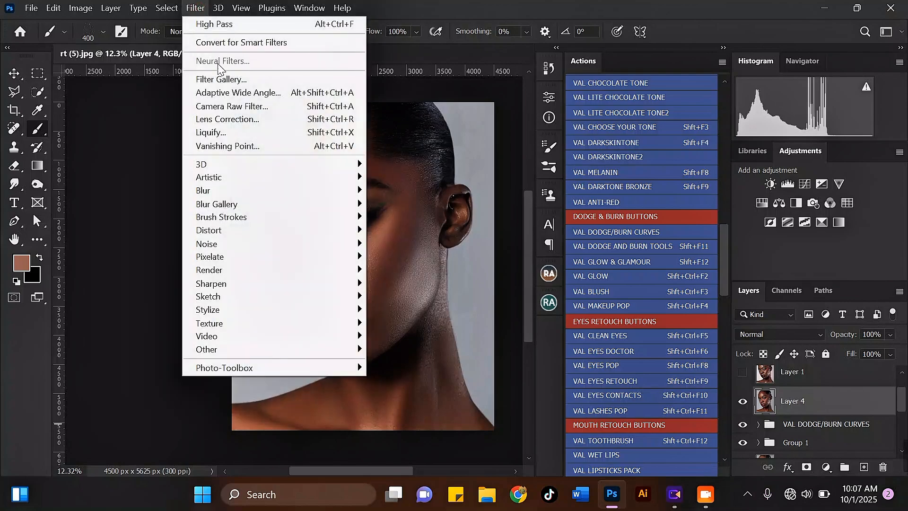
left_click(231, 107)
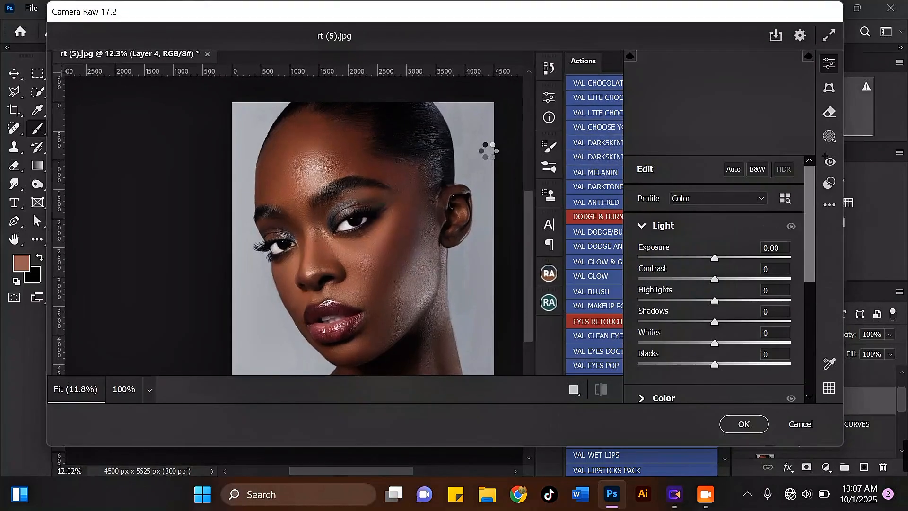
left_click(572, 388)
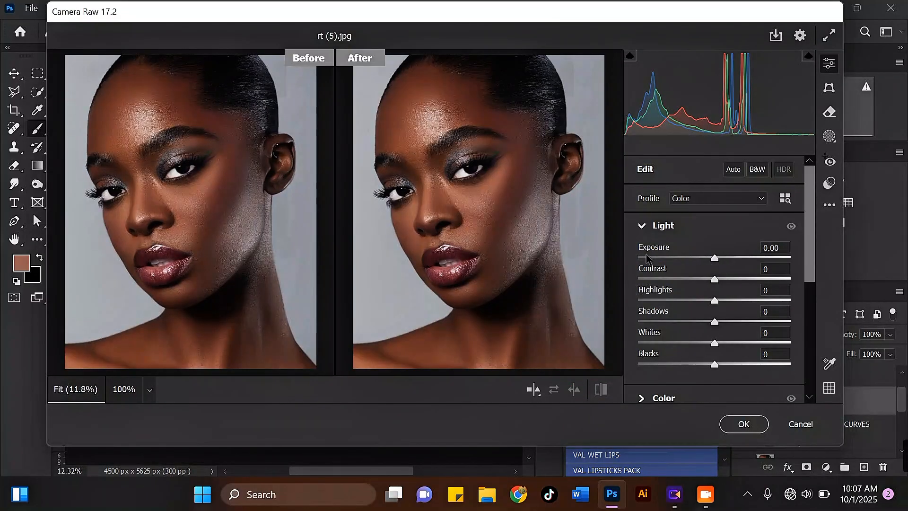
Set the Light adjustments to Highlights +50 and Blacks -4.
left_click_drag(715, 300, 728, 303)
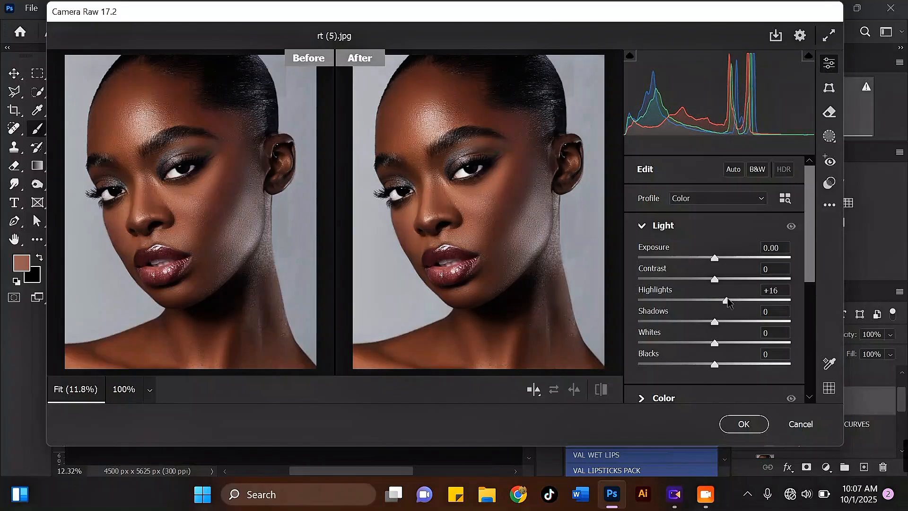
mouse_move(714, 365)
left_mouse_down()
mouse_move(703, 365)
mouse_move(712, 365)
left_mouse_up()
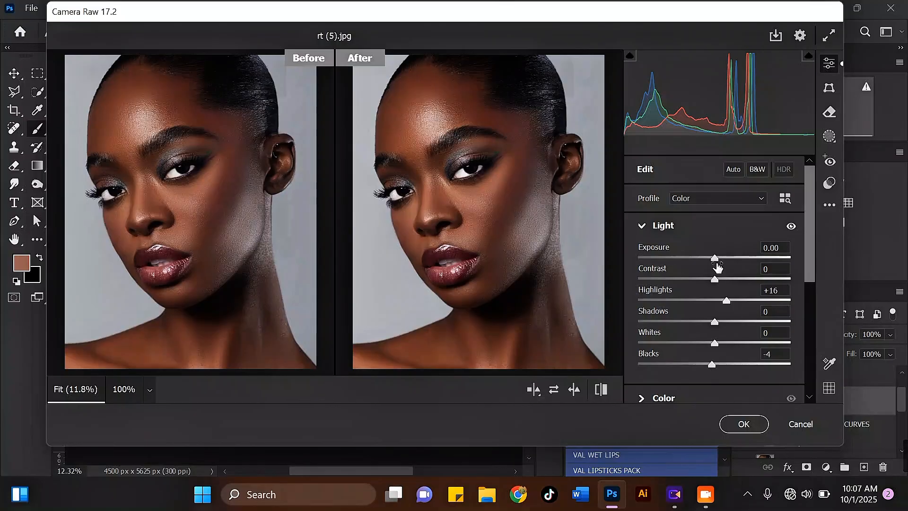
left_click_drag(729, 301, 752, 303)
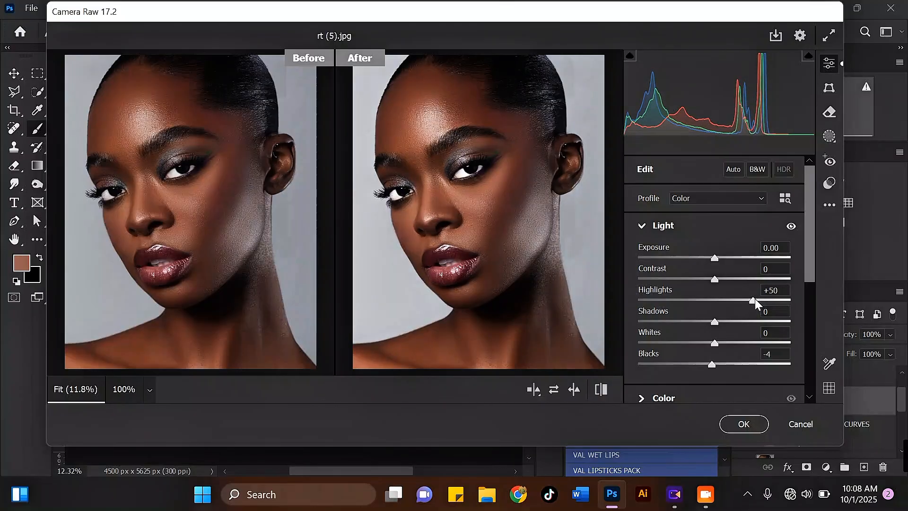
Cool the white balance to Temperature -6 and compare before and after on the cheek and whole face.
left_click(643, 227)
left_click(643, 257)
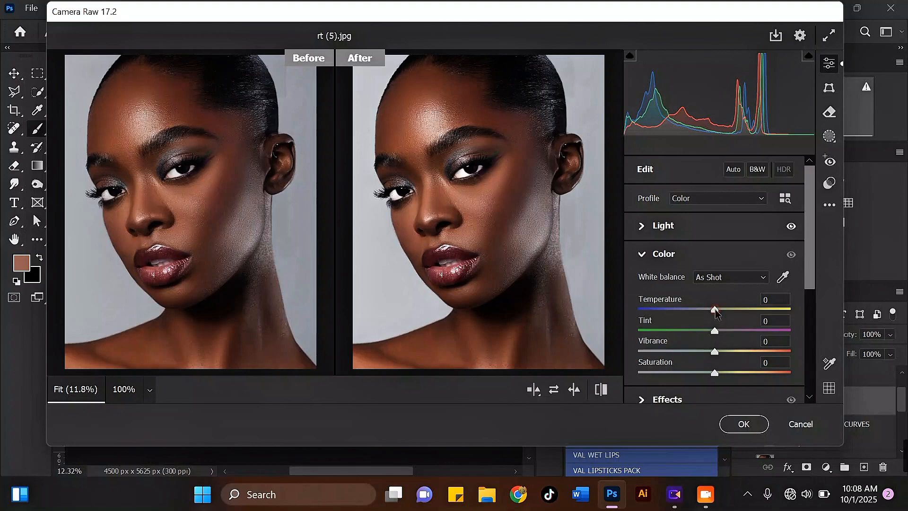
left_click_drag(715, 309, 710, 309)
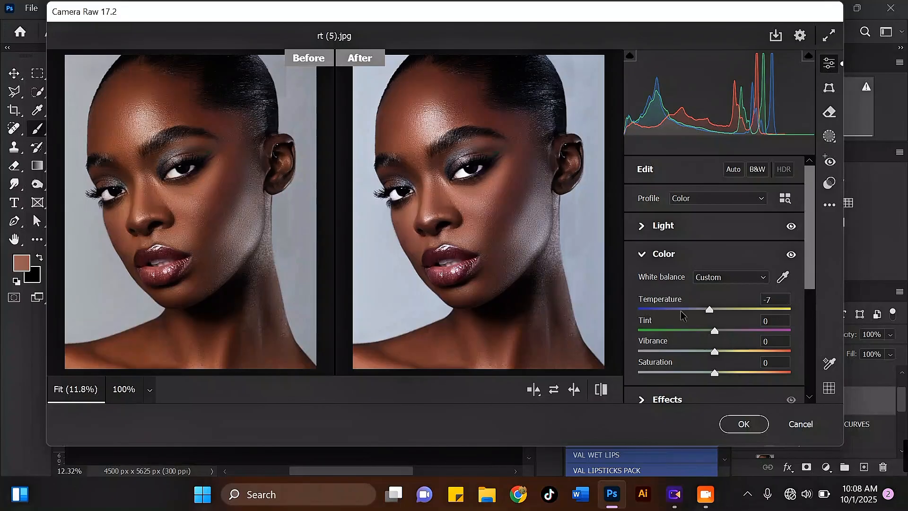
left_click(709, 310)
left_click_drag(710, 310, 712, 311)
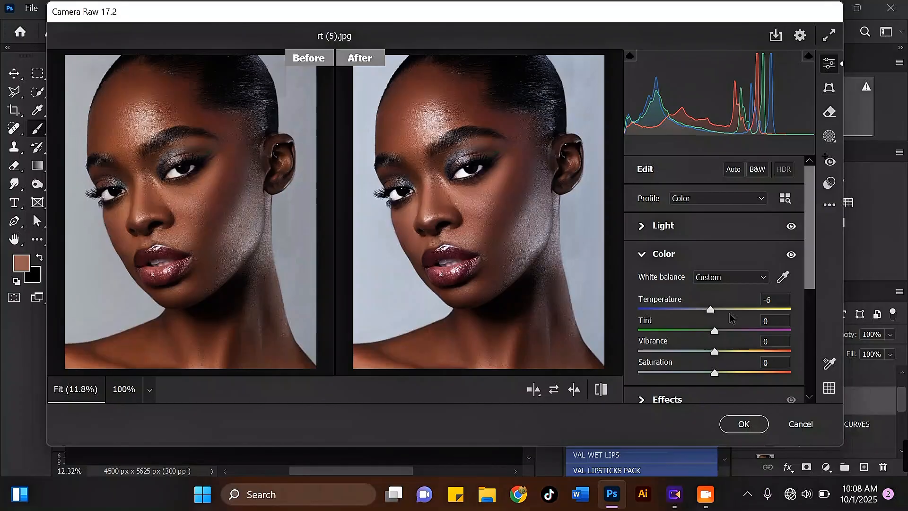
key("ctrl+plus")
key("ctrl+plus")
key("ctrl+plus")
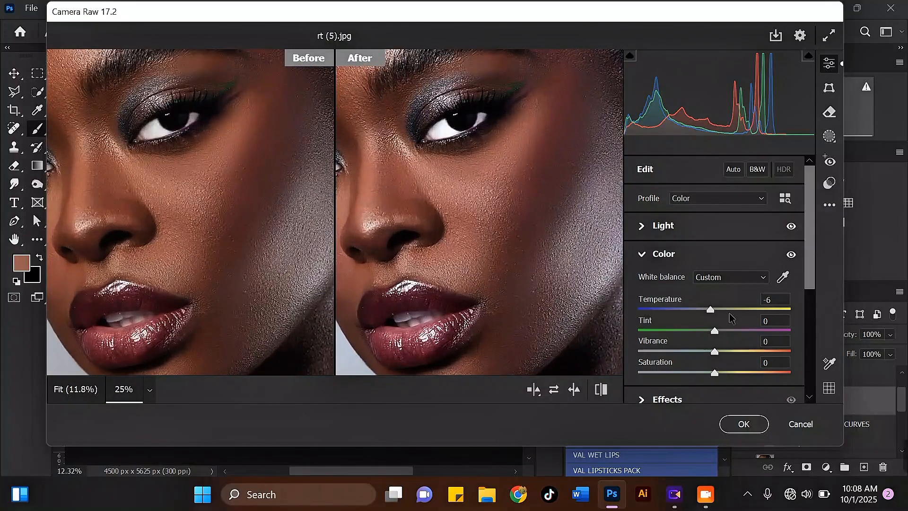
key("ctrl+minus")
key("ctrl+minus")
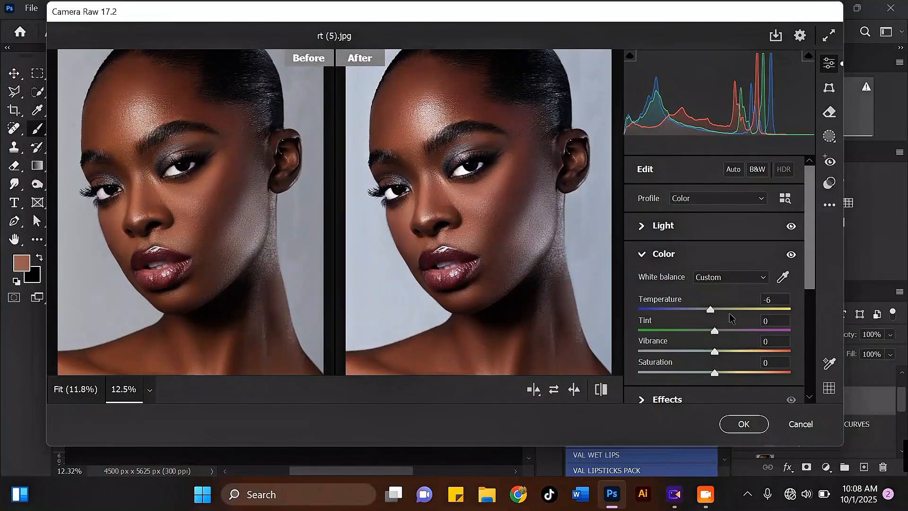
left_click_drag(448, 232, 482, 247)
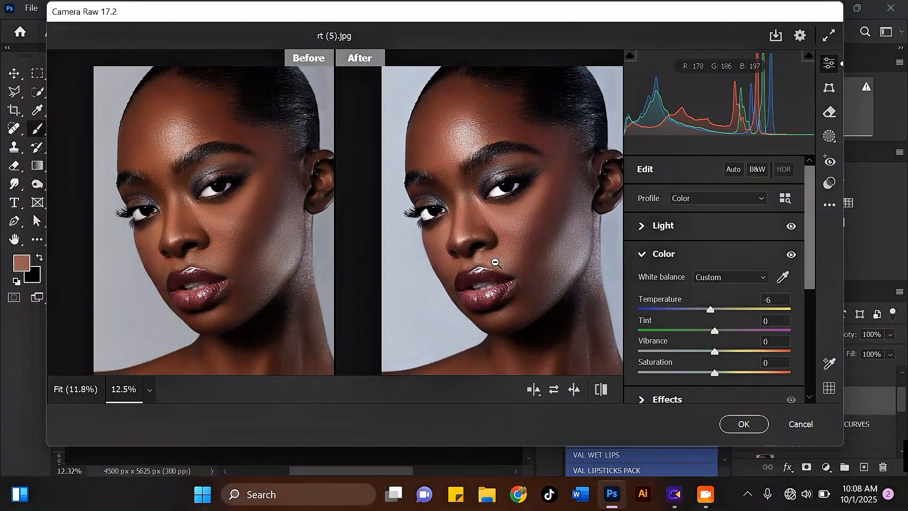
Set the Texture effect to +18 and compare the skin before and after up close.
left_click_drag(811, 269, 812, 286)
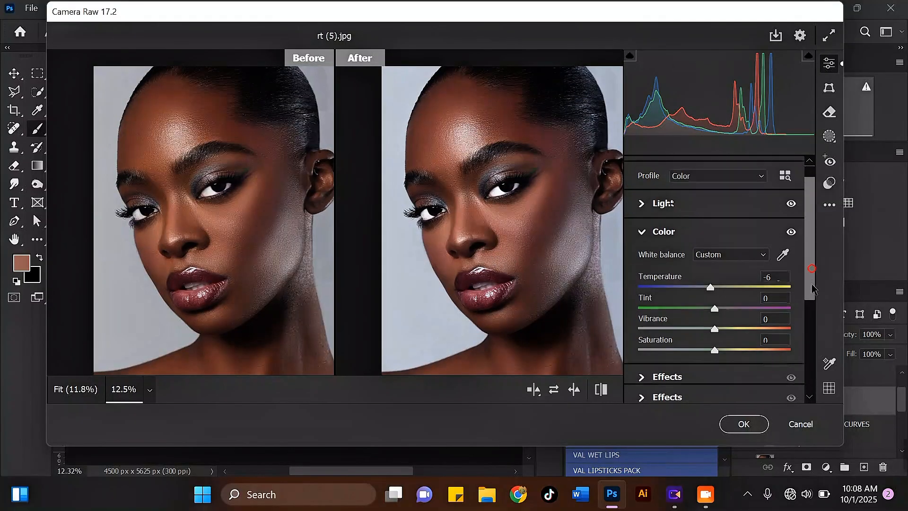
scroll(652, 279, "down", 5)
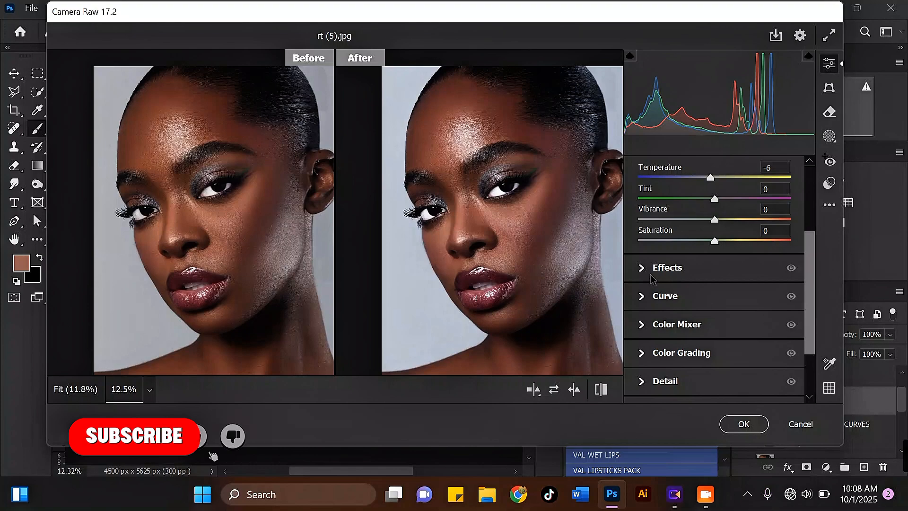
left_click(651, 278)
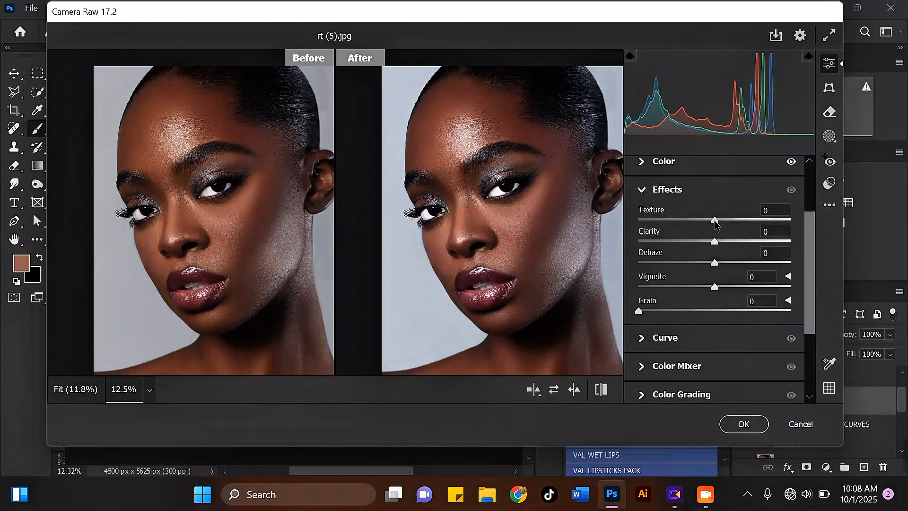
left_click_drag(714, 220, 738, 223)
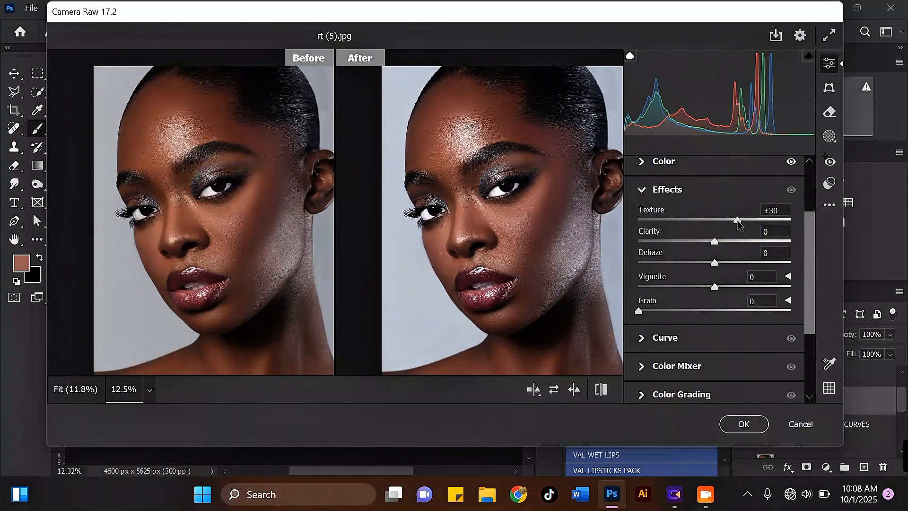
left_click_drag(737, 225, 728, 225)
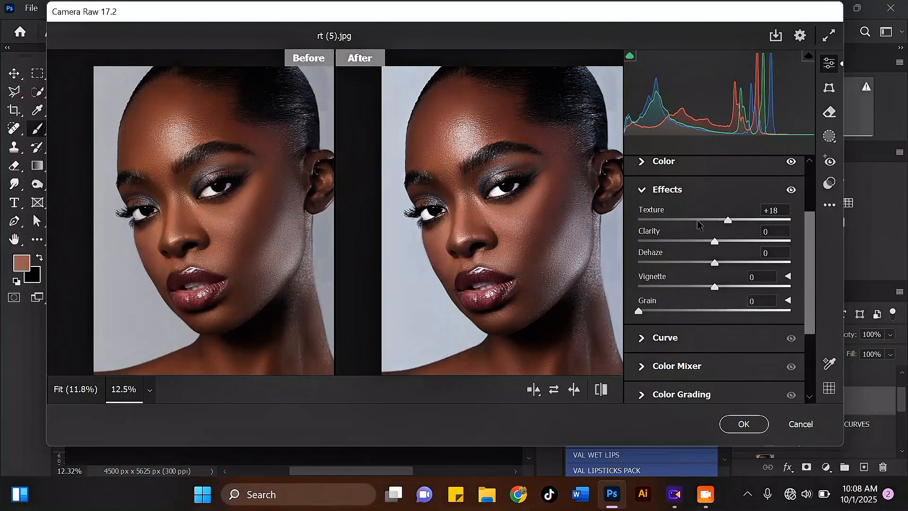
key("ctrl+plus")
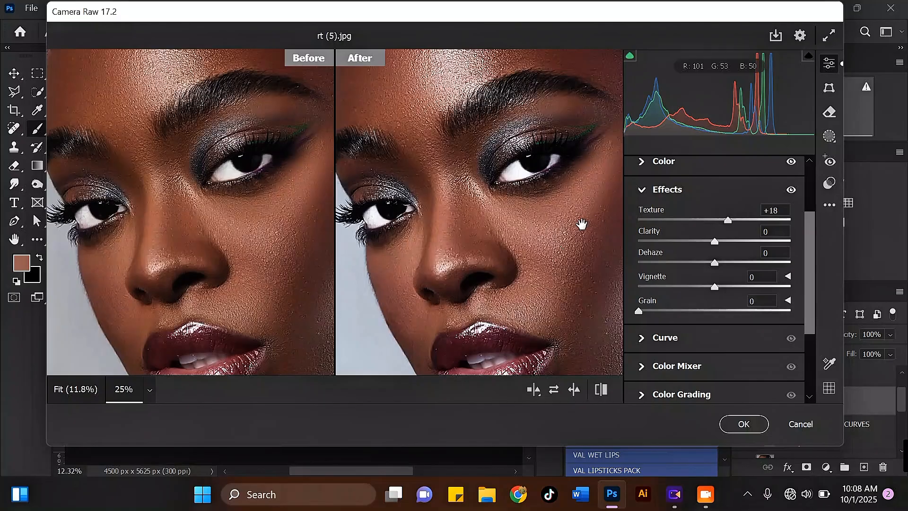
left_click_drag(531, 250, 506, 289)
key("ctrl+minus")
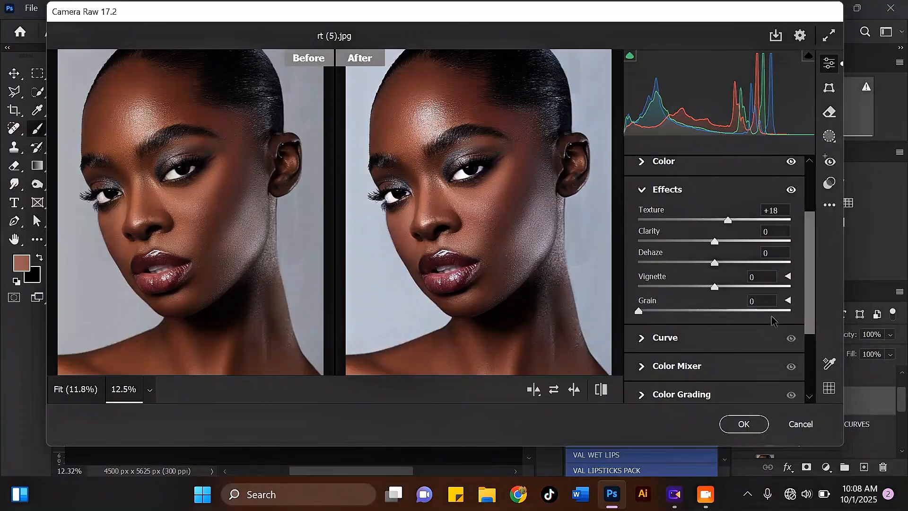
Return to the Color adjustments and raise the Vibrance to +35.
left_click_drag(811, 300, 813, 266)
scroll(813, 266, "down", 3)
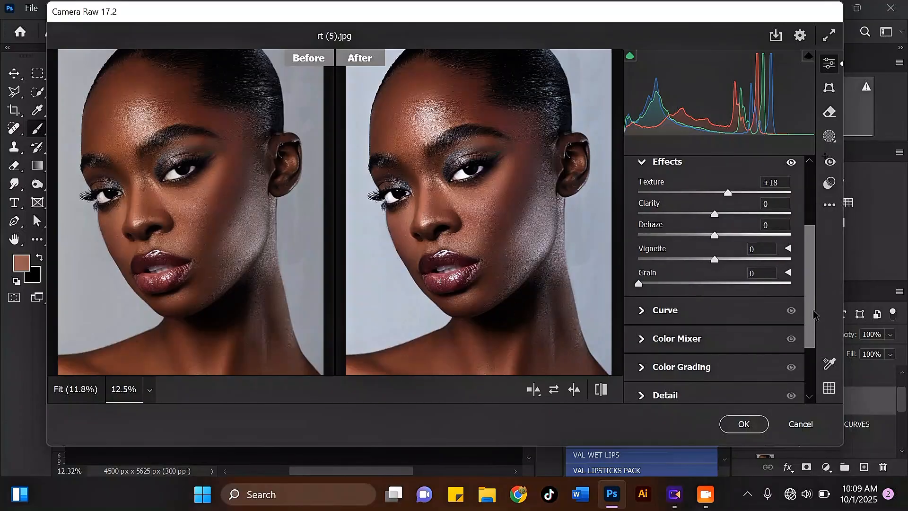
scroll(811, 273, "up", 3)
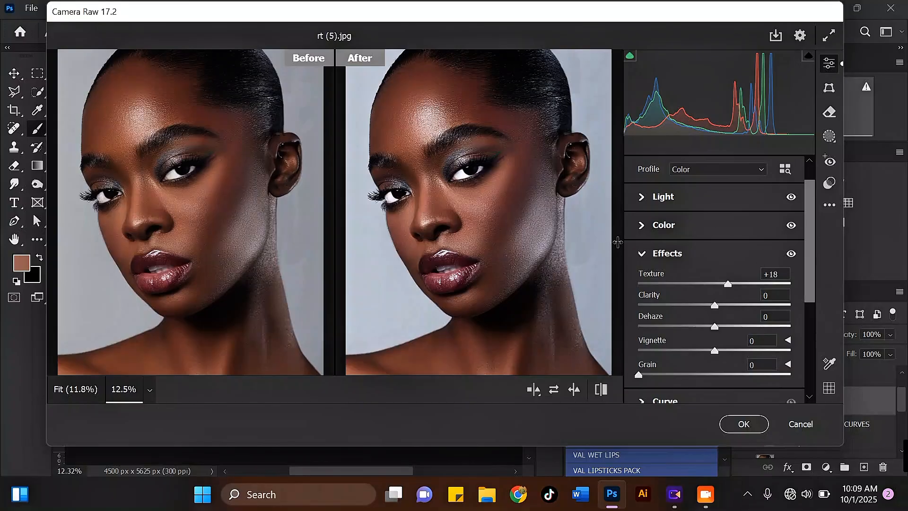
left_click(644, 225)
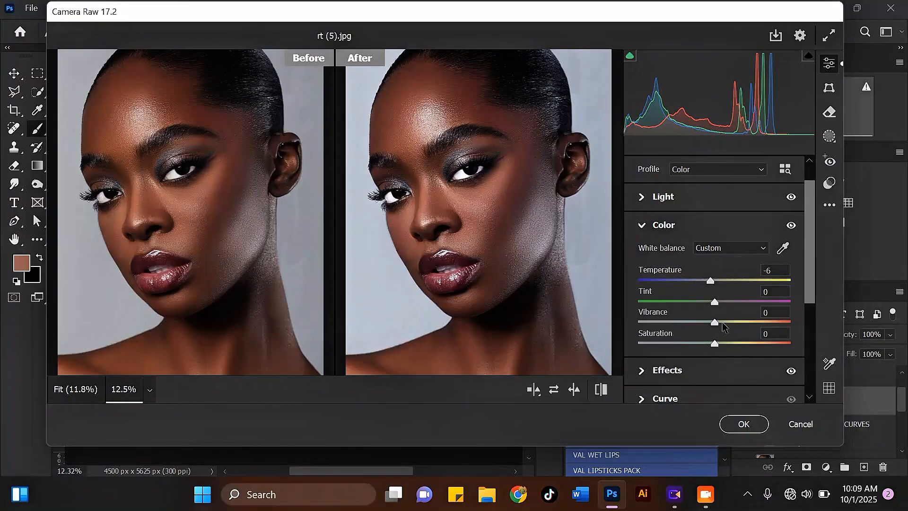
left_click_drag(715, 322, 743, 325)
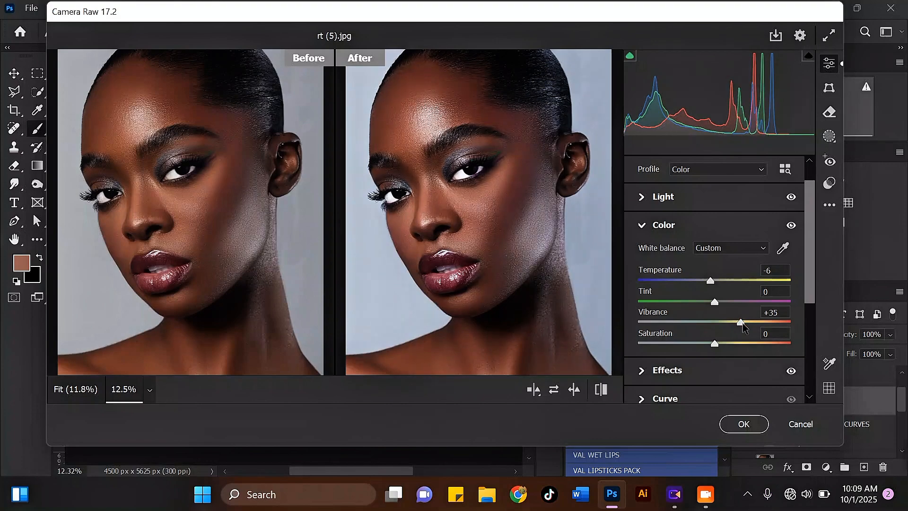
Apply the Camera Raw adjustments to Layer 4 and check the portrait.
left_click(744, 424)
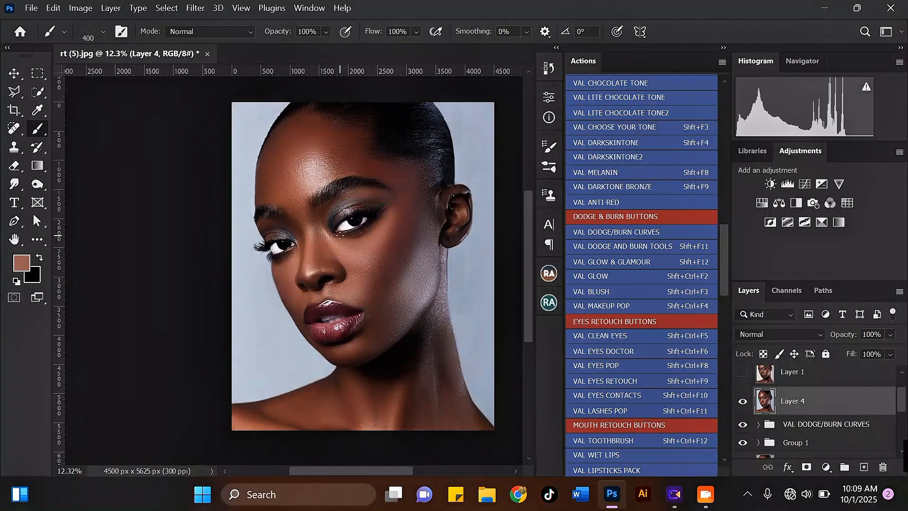
scroll(339, 234, "up", 3)
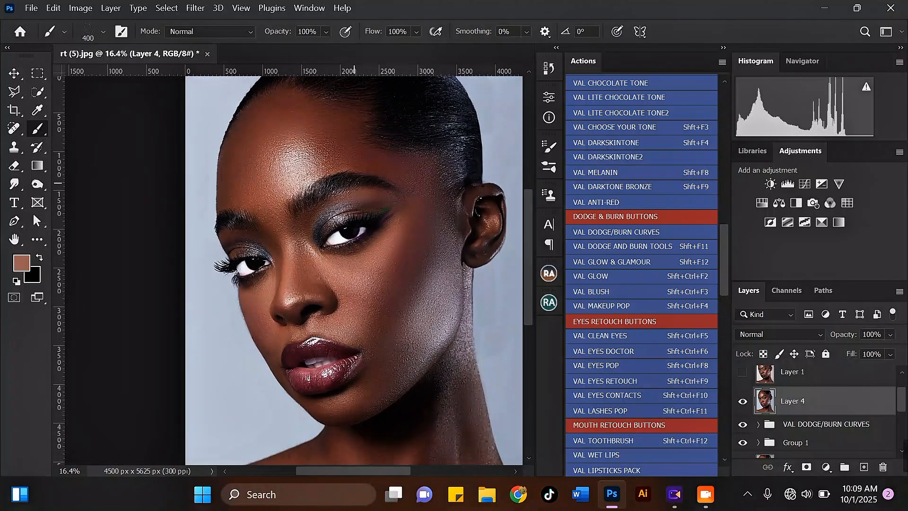
scroll(354, 183, "down", 1)
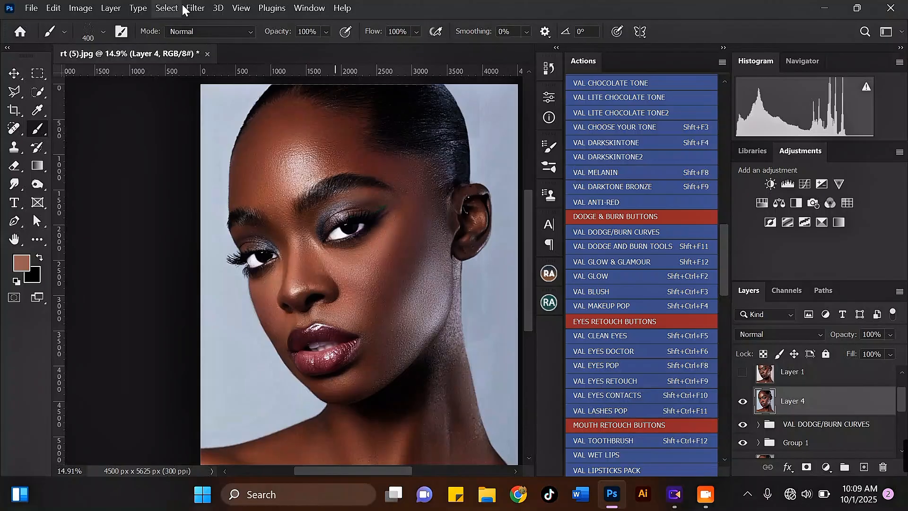
Open Liquify on Layer 4, set the brush size to 500 and push the outer edge of the neck slightly inward.
left_click(195, 8)
left_click(265, 136)
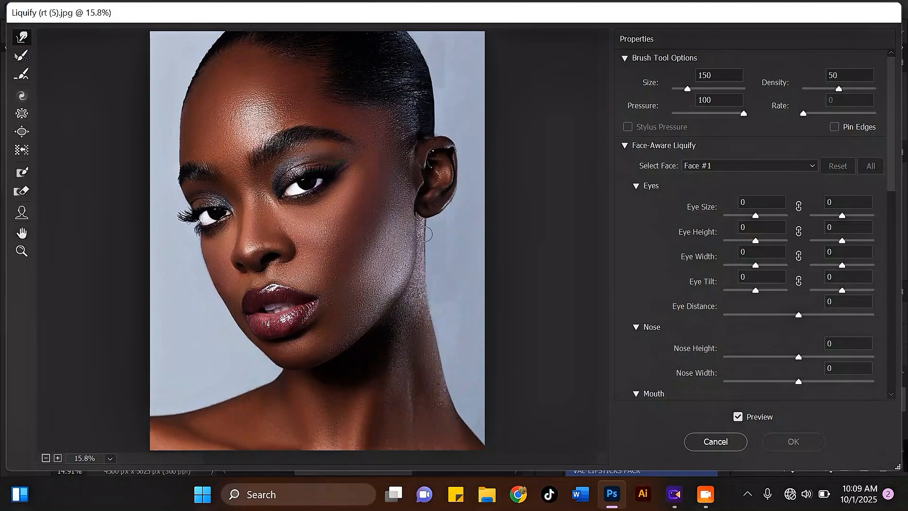
scroll(424, 234, "up", 2)
key("]")
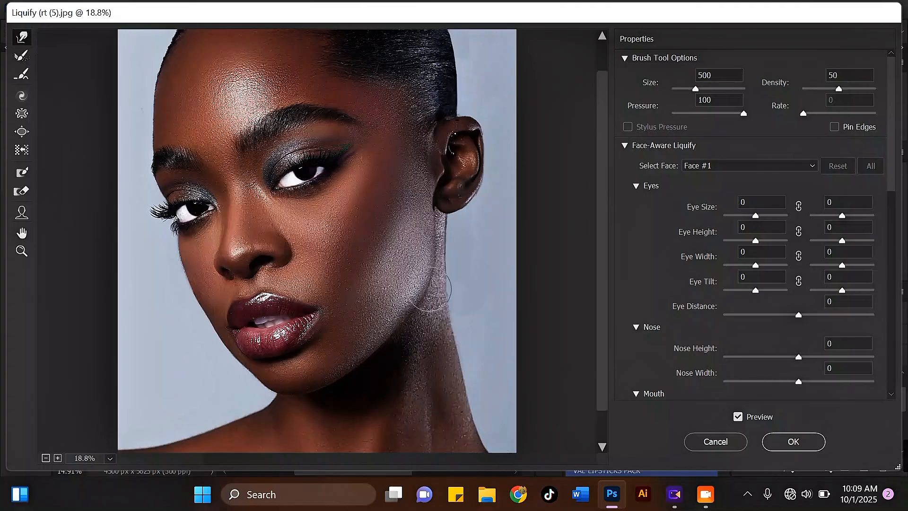
left_click_drag(462, 329, 457, 329)
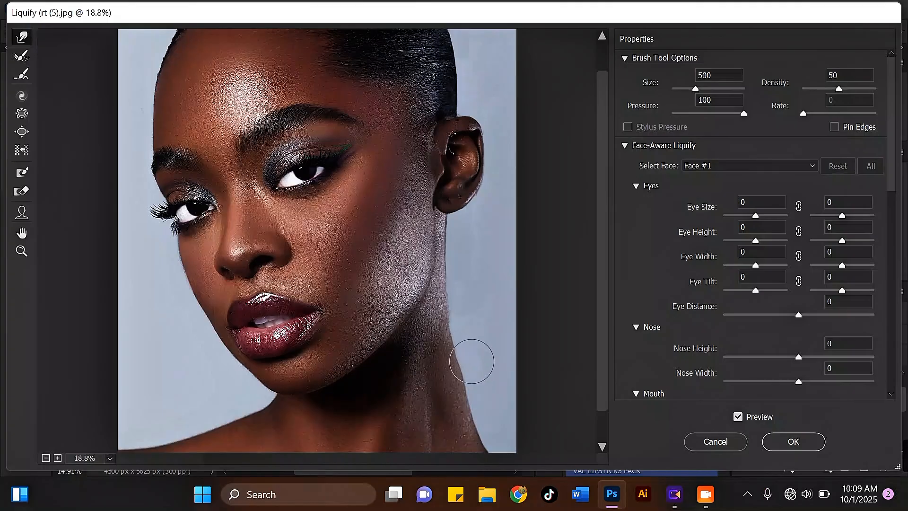
left_click_drag(478, 380, 469, 383)
Touch up the hair outline above the ear with the Liquify brush and apply the reshaping.
key("ctrl+minus")
key("ctrl+minus")
key("ctrl+plus")
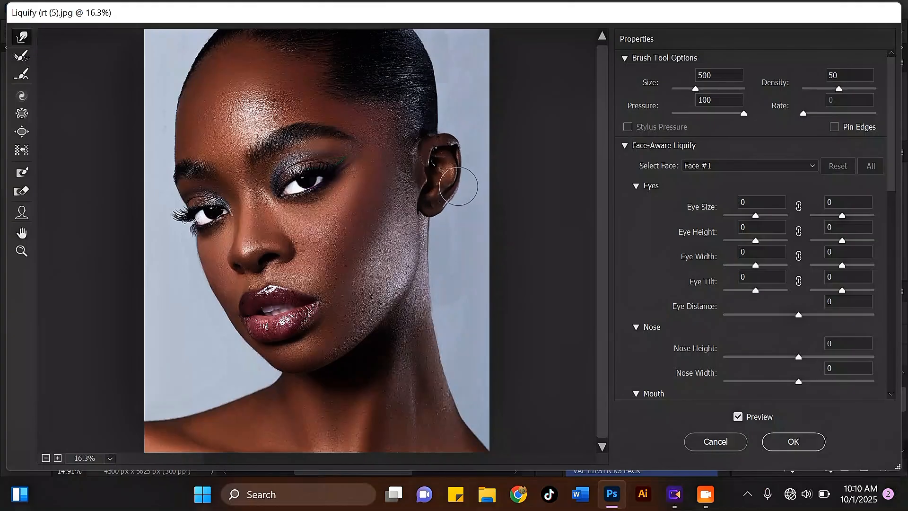
key("ctrl+minus")
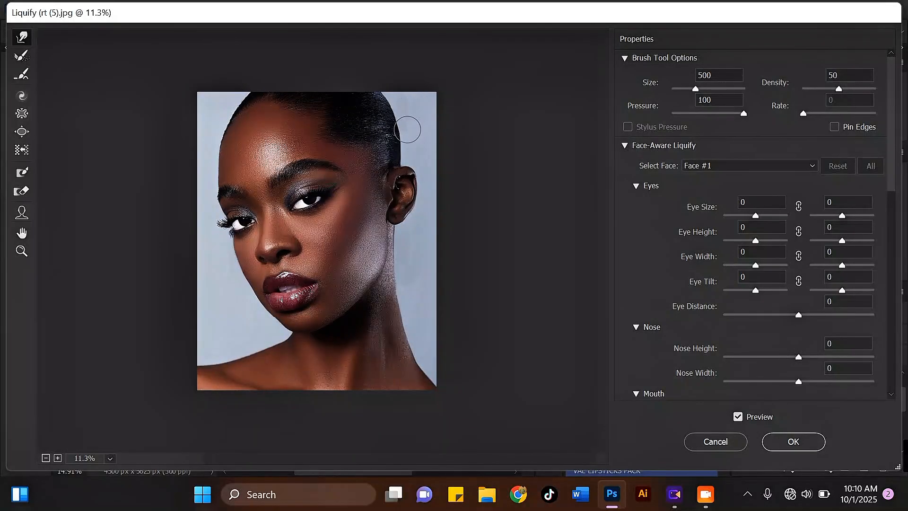
left_click(410, 139)
left_click(779, 439)
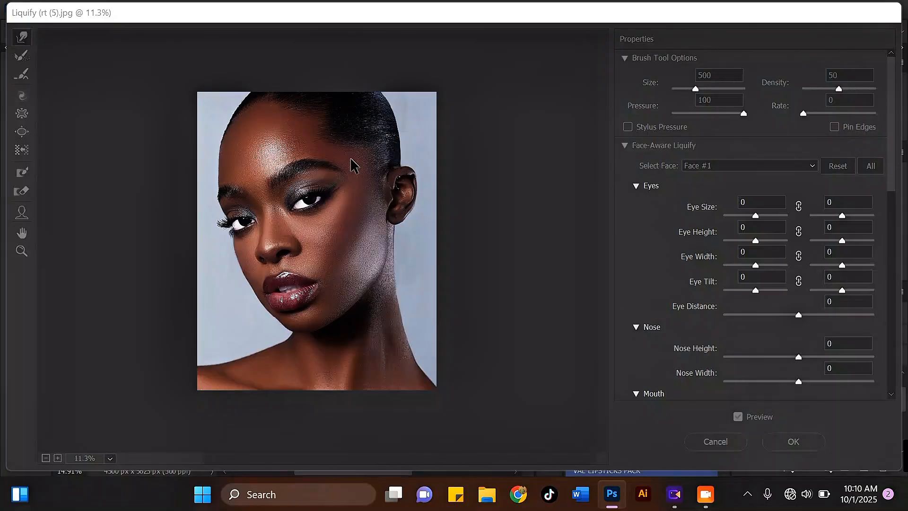
scroll(406, 142, "down", 2)
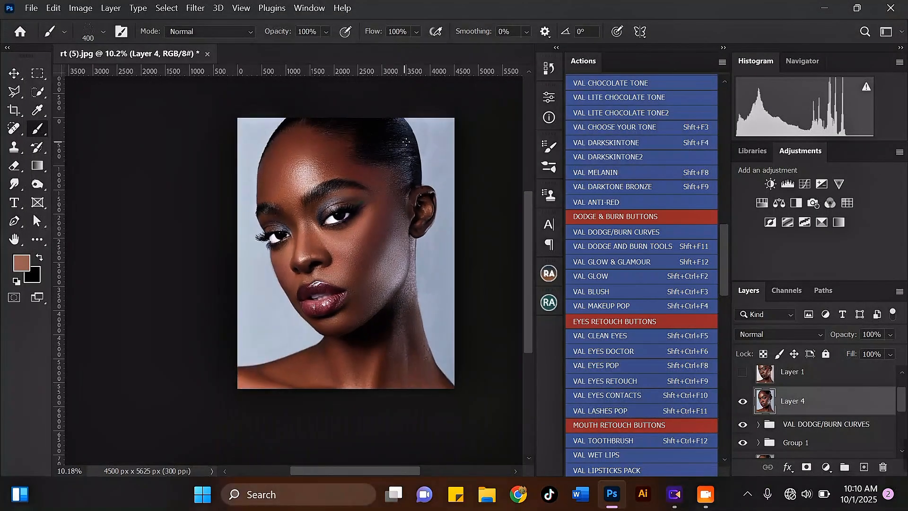
scroll(383, 160, "up", 1)
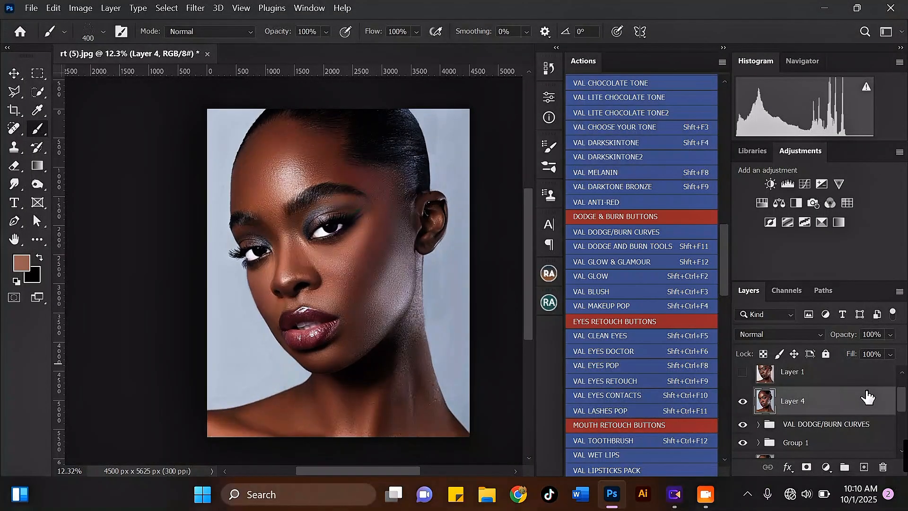
Merge Layer 4 with all the retouching layers and groups below it, down to the fs group above the Background.
mouse_move(905, 402)
left_mouse_down()
mouse_move(904, 447)
mouse_move(905, 409)
left_mouse_up()
left_click(859, 420, "shift")
left_click(845, 397)
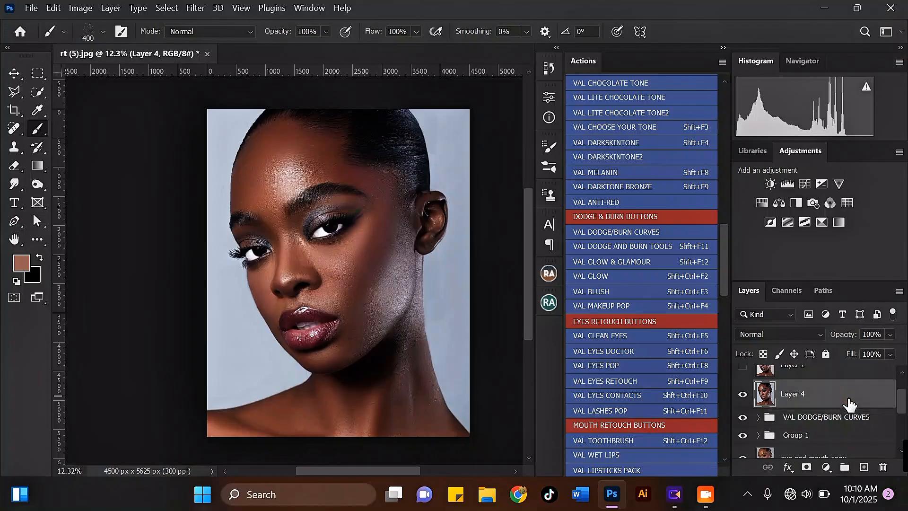
left_click_drag(904, 408, 904, 444)
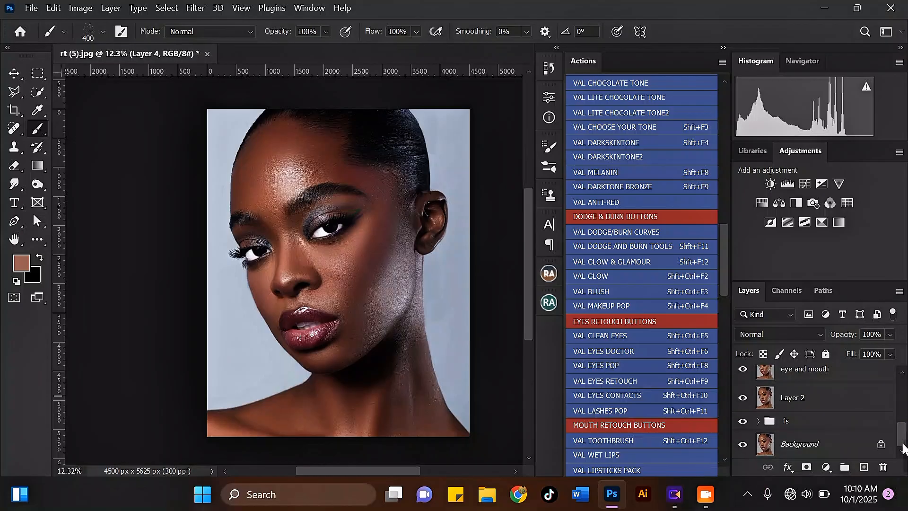
left_click(841, 418, "shift")
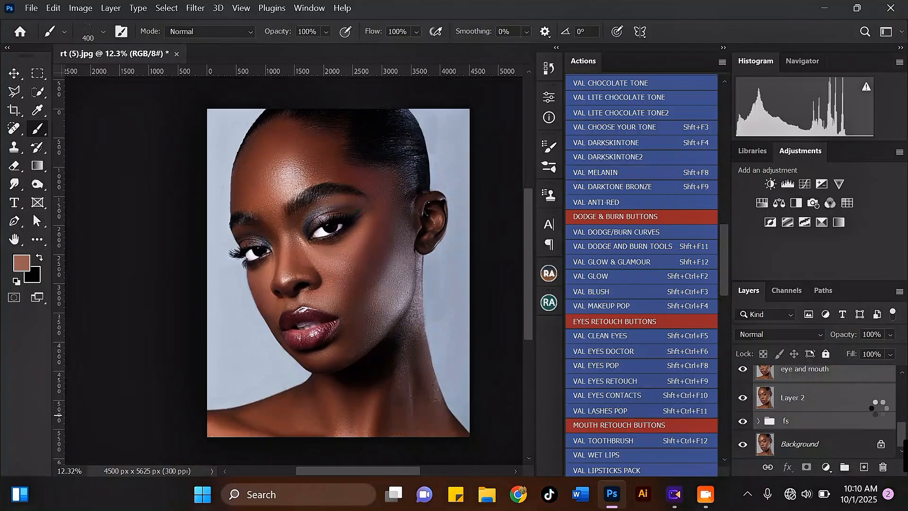
scroll(389, 194, "up", 1)
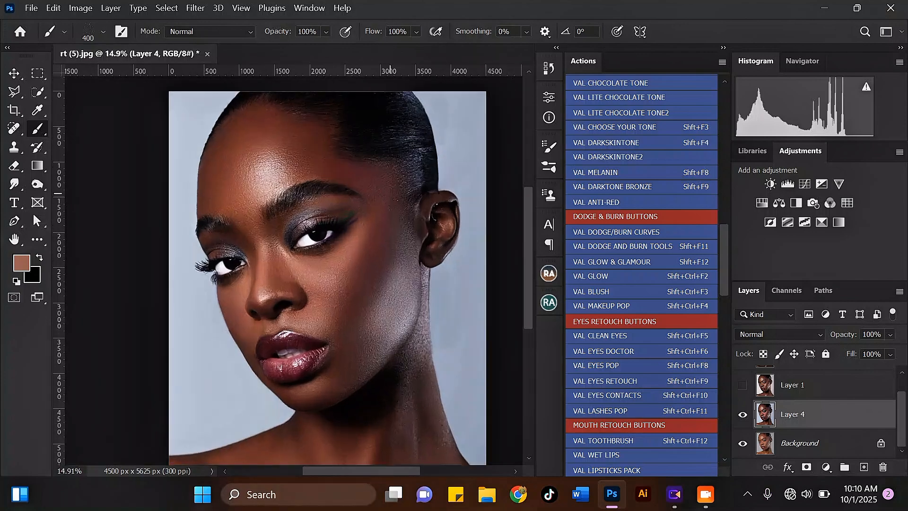
Toggle the visibility of Layer 4 repeatedly to compare the retouched portrait with the original, ending with it shown.
left_click(743, 414)
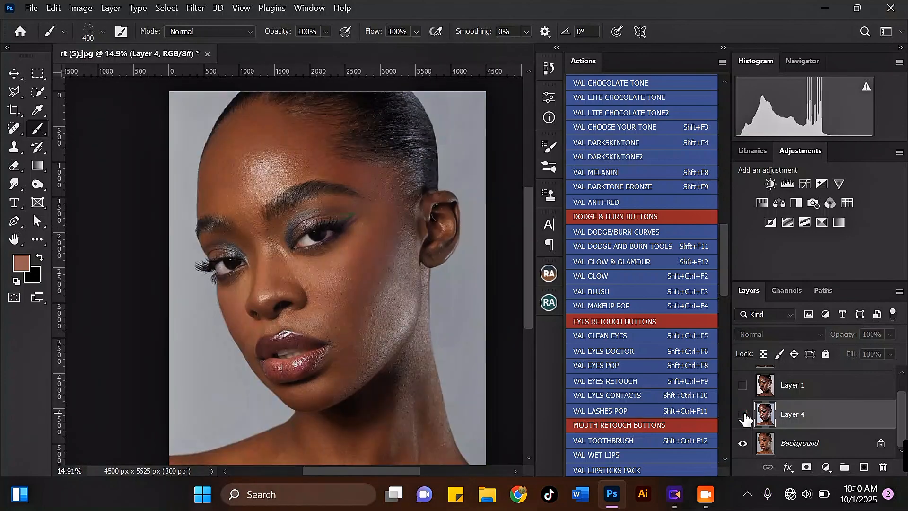
left_click(742, 415)
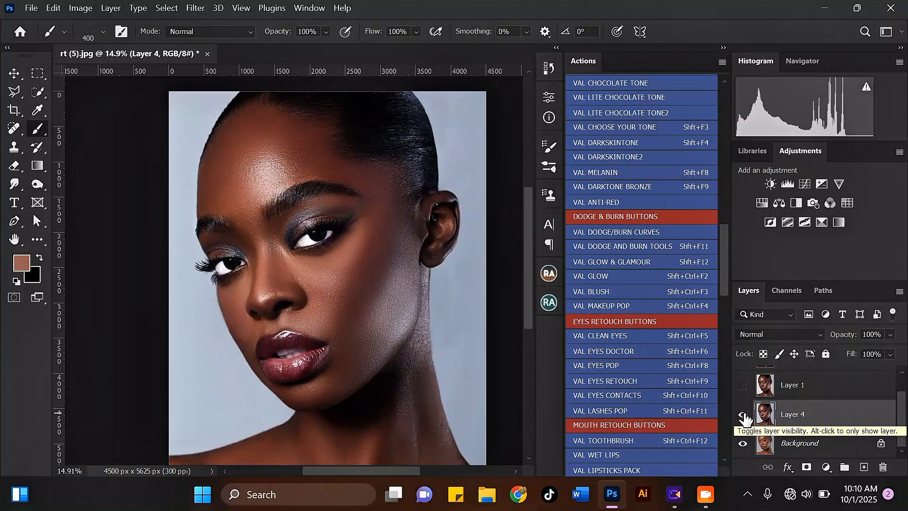
left_click(743, 415)
left_click(743, 415)
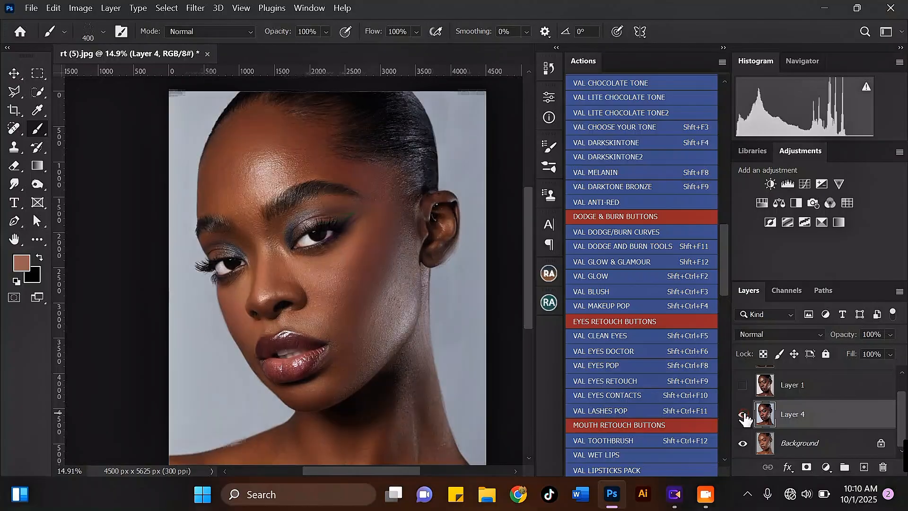
left_click(743, 415)
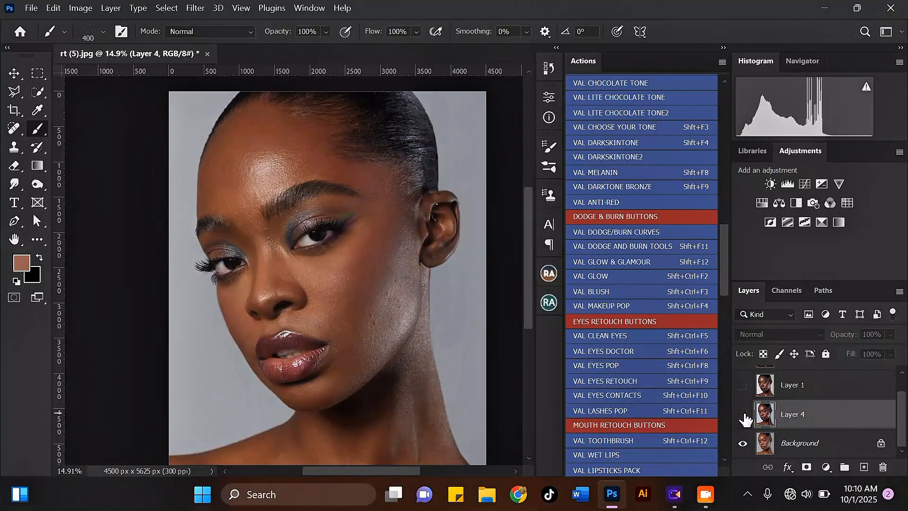
left_click(743, 415)
left_click(743, 415)
left_click(743, 415)
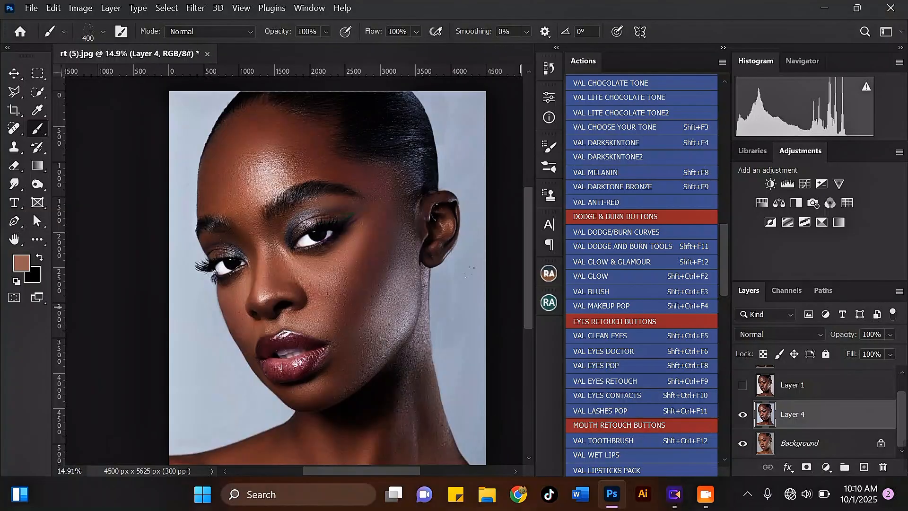
scroll(378, 204, "down", 3)
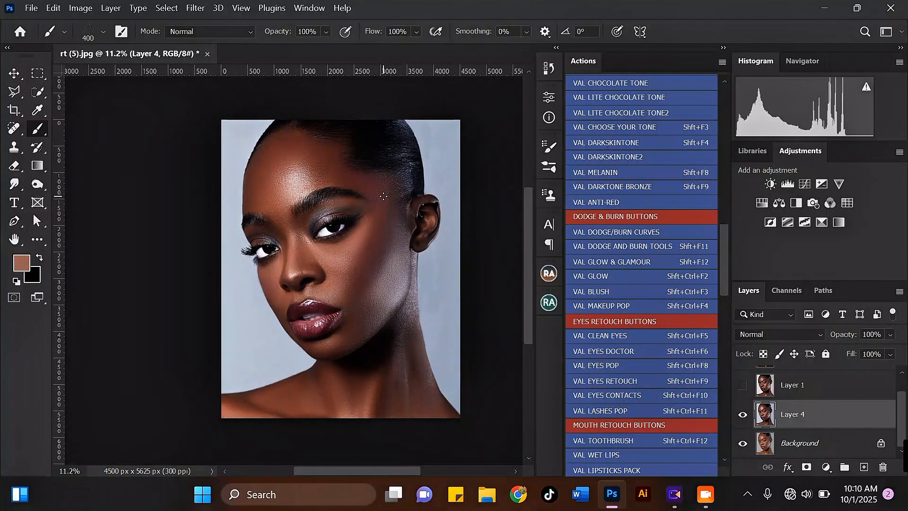
scroll(383, 196, "up", 2)
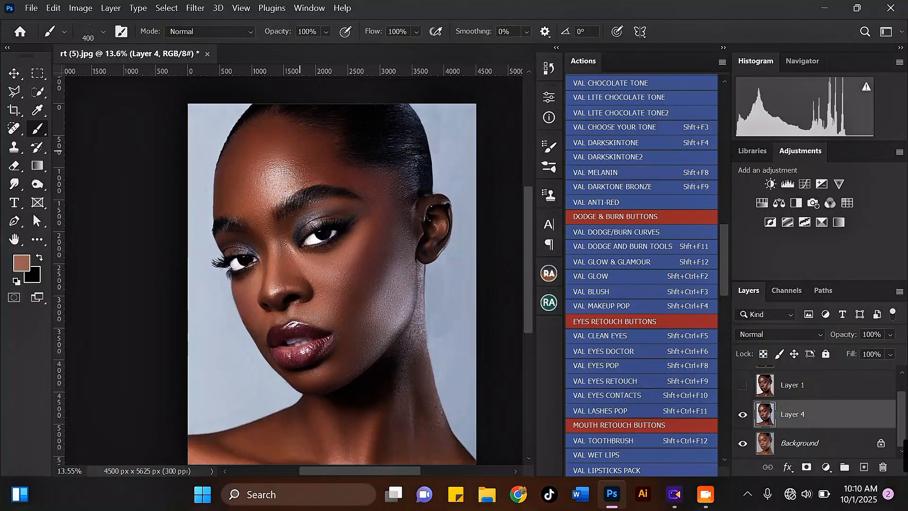
Run the VAL DARKSKINTONE action on Layer 4 and continue through its messages to the end.
mouse_move(722, 256)
left_mouse_down()
mouse_move(722, 183)
mouse_move(718, 243)
mouse_move(717, 231)
left_mouse_up()
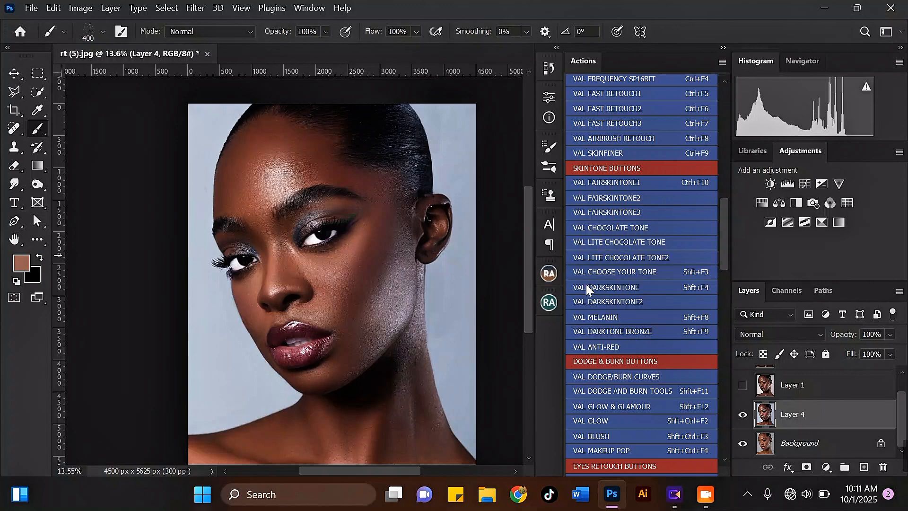
left_click(620, 288)
key("Return")
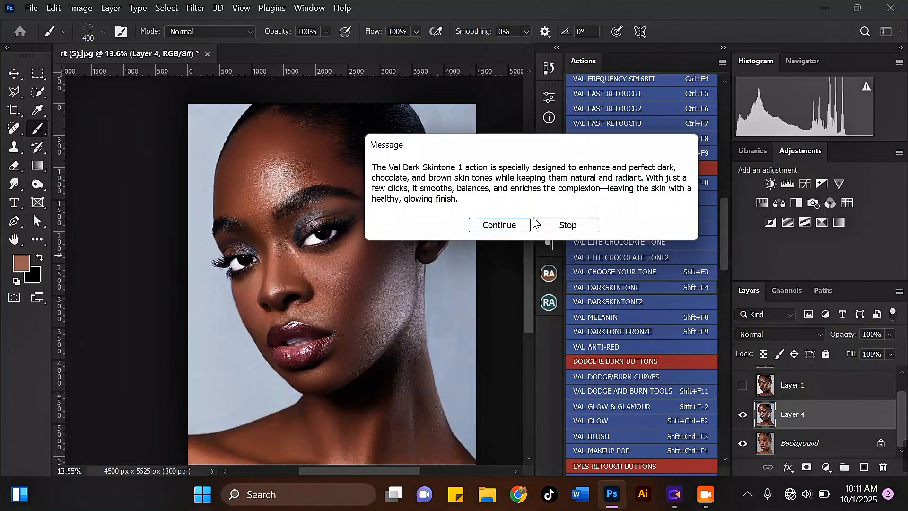
left_click(530, 224)
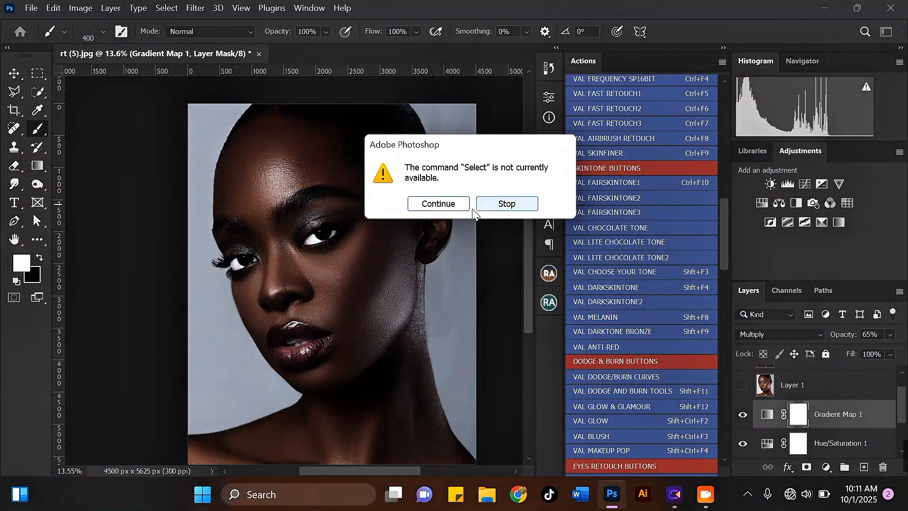
left_click(438, 204)
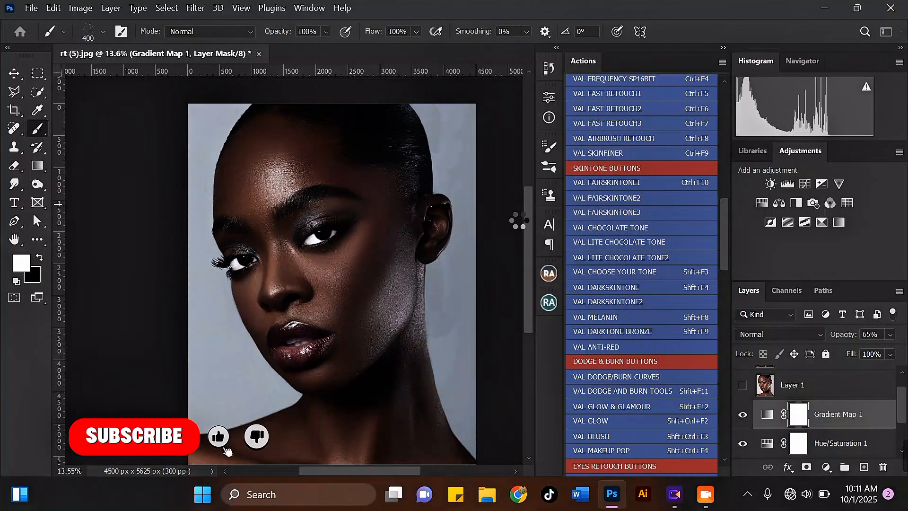
left_click(462, 203)
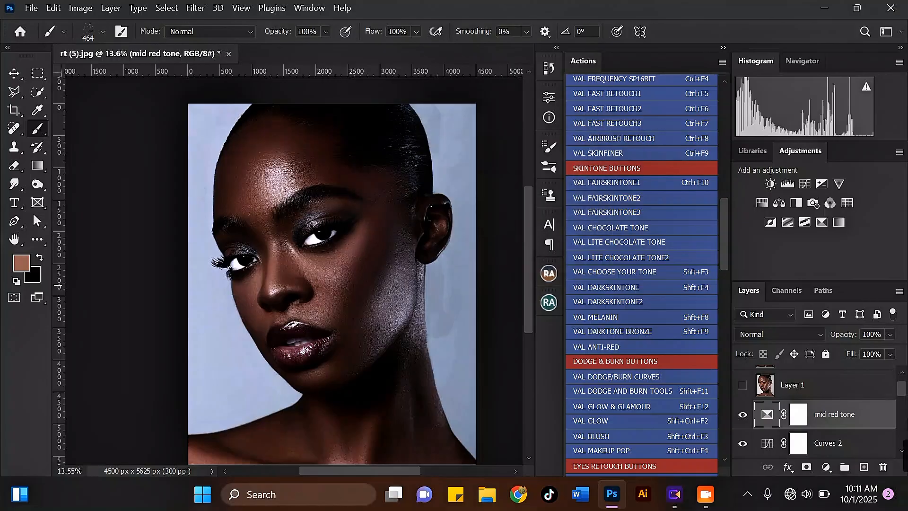
Group the skin-tone adjustment layers from mid red tone down to Hue/Saturation 1.
left_click_drag(901, 392, 903, 435)
left_click(873, 433, "shift")
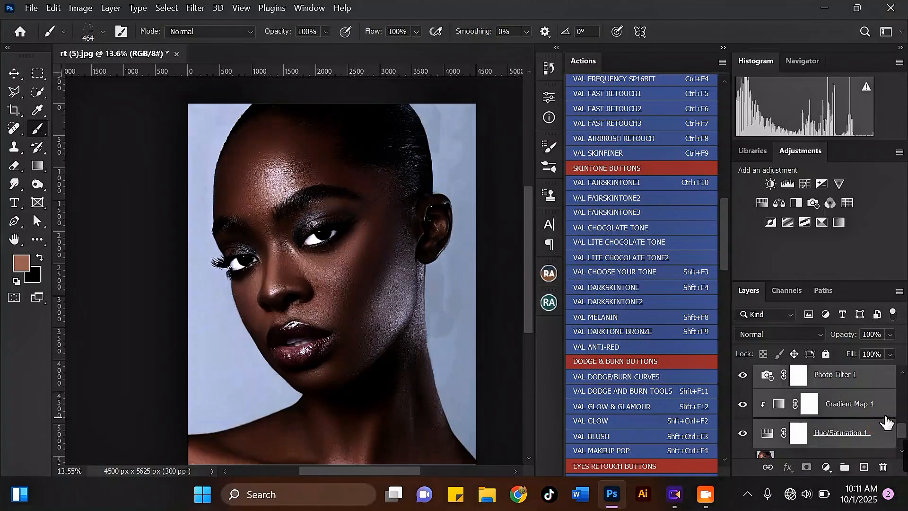
key("ctrl+g")
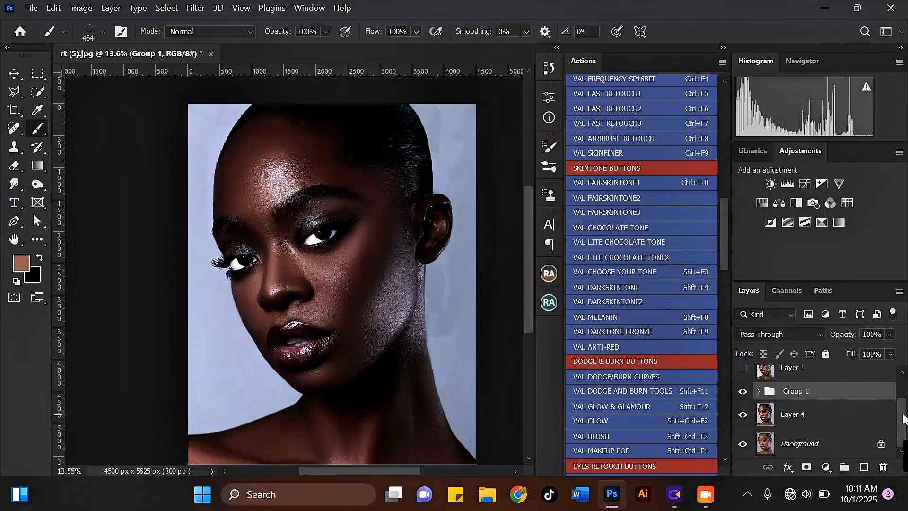
Duplicate Layer 4 and merge the copy with the skin-tone adjustment group into a single layer.
left_click(837, 418)
key("ctrl+j")
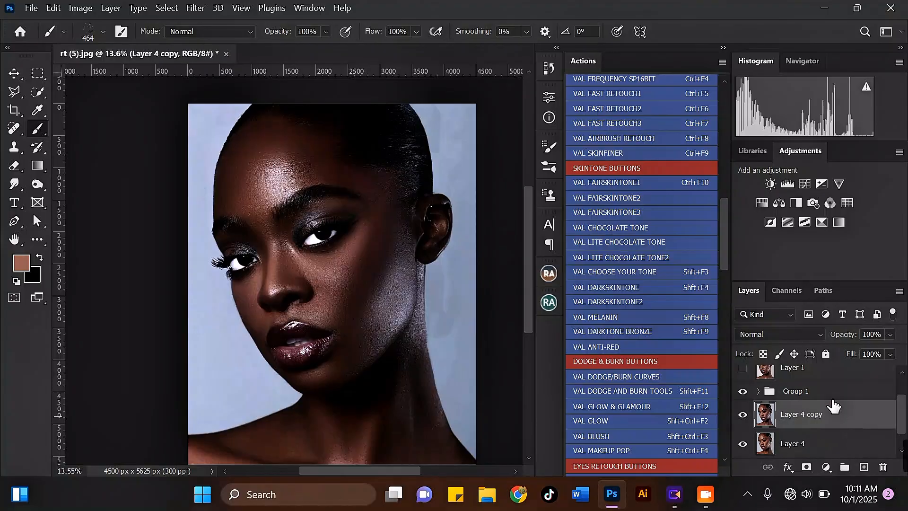
left_click(832, 394, "ctrl")
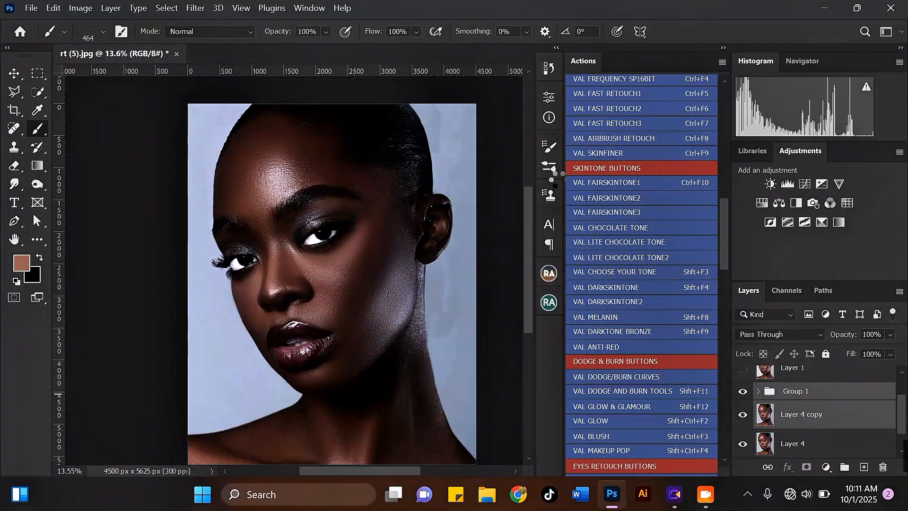
key("ctrl+e")
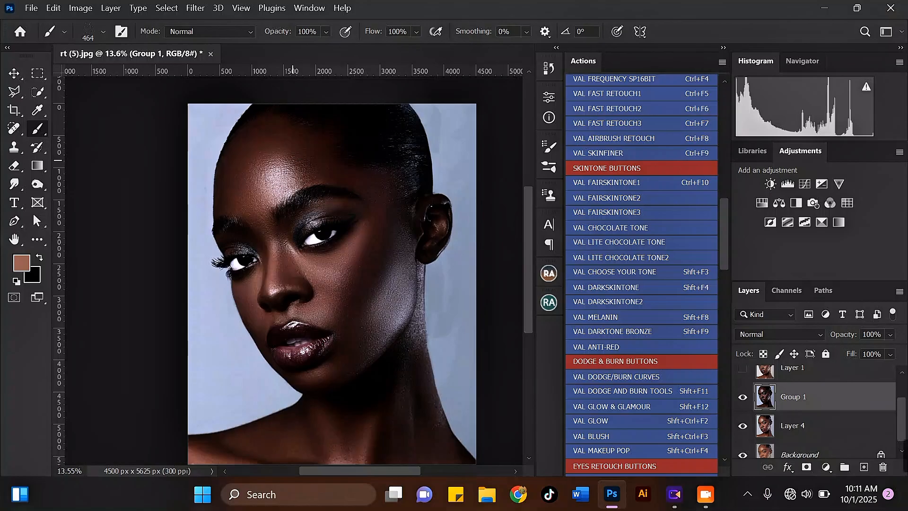
Activate the Move tool and toggle Group 1 off and on to compare the dark-skin version with Layer 4.
scroll(310, 195, "up", 1)
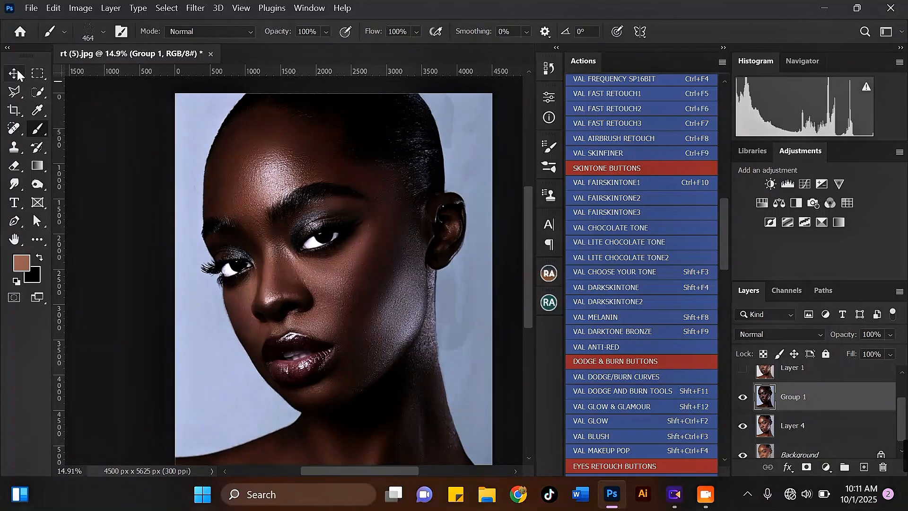
key("v")
scroll(255, 151, "down", 1)
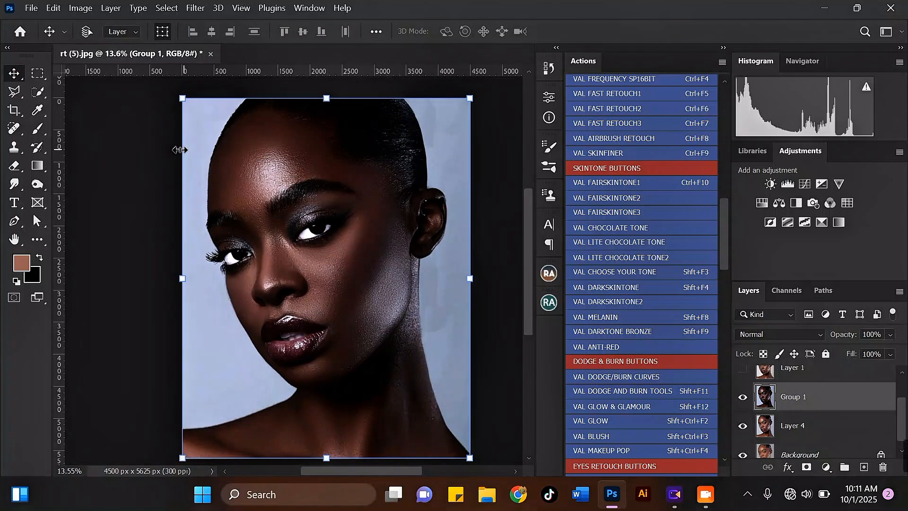
scroll(189, 159, "up", 1)
left_click(746, 398)
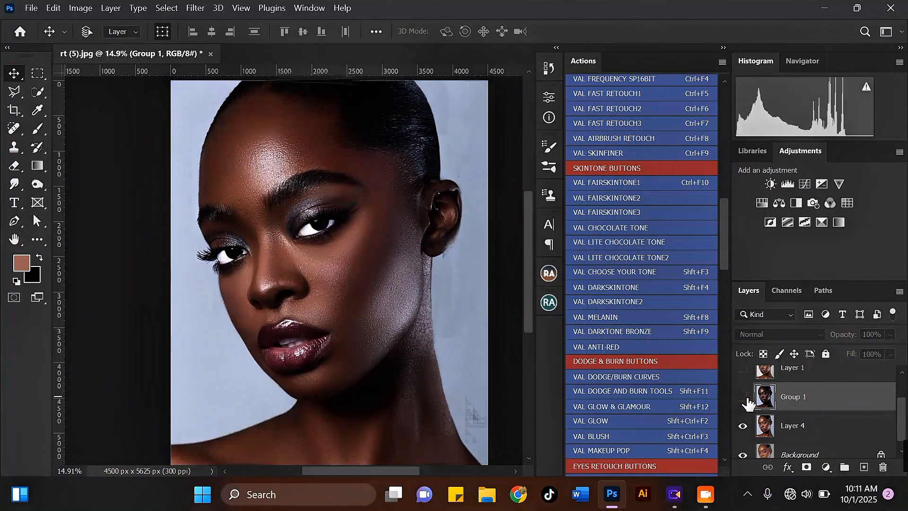
left_click(747, 400)
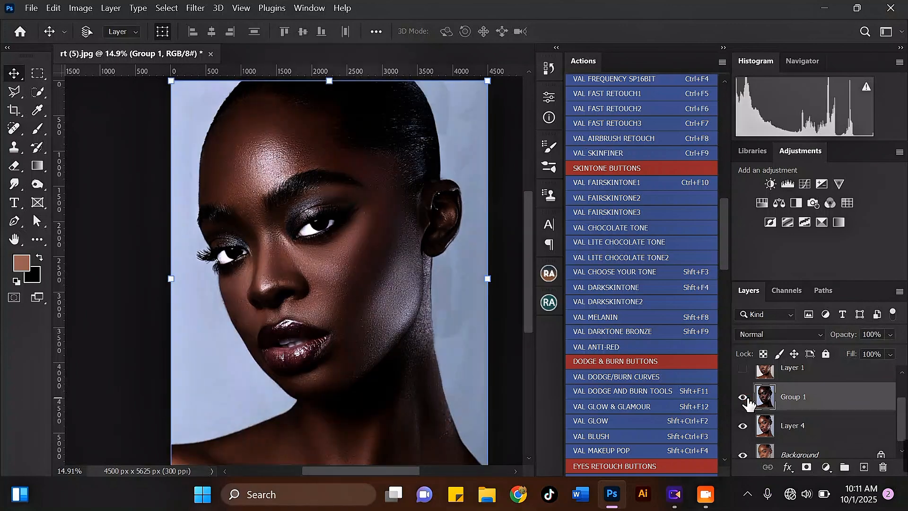
Hide Group 1 and Layer 4 to view the original portrait, and show both layers again one by one for comparison.
left_click(742, 397)
left_click(743, 426)
scroll(438, 247, "down", 1)
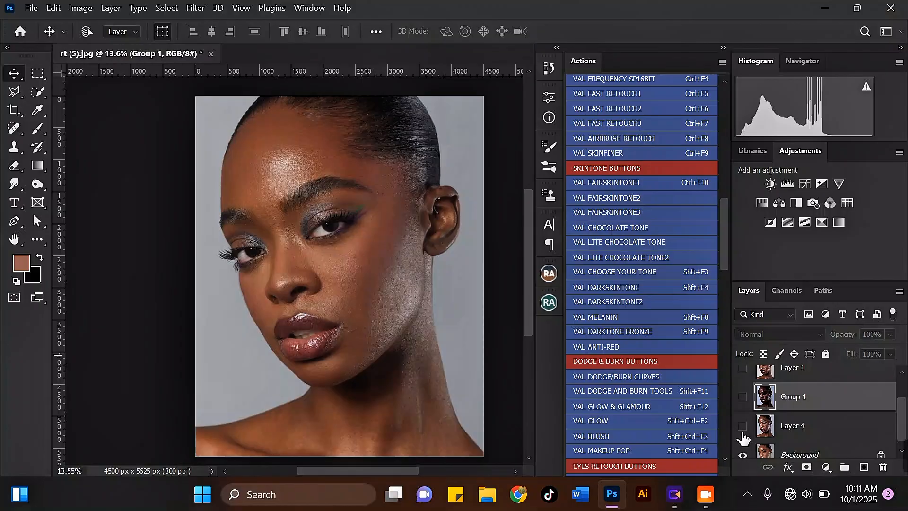
left_click(744, 428)
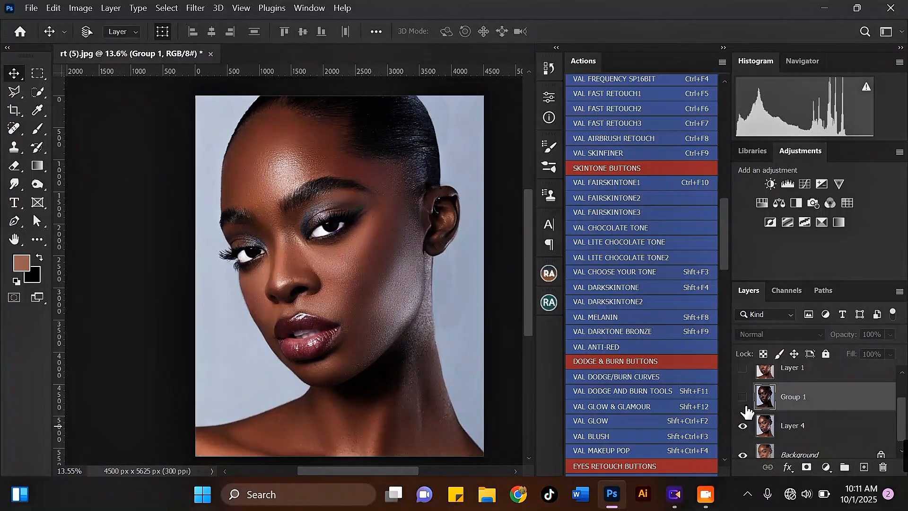
left_click(744, 401)
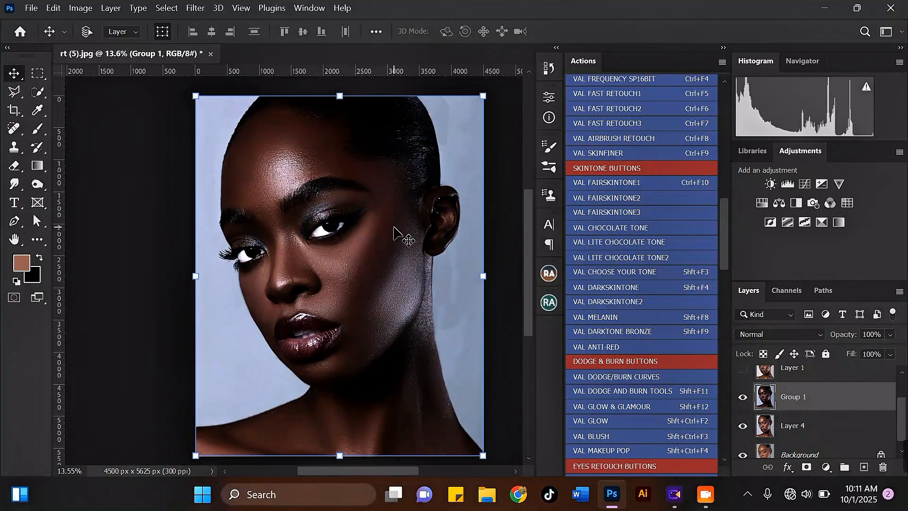
scroll(397, 234, "up", 1)
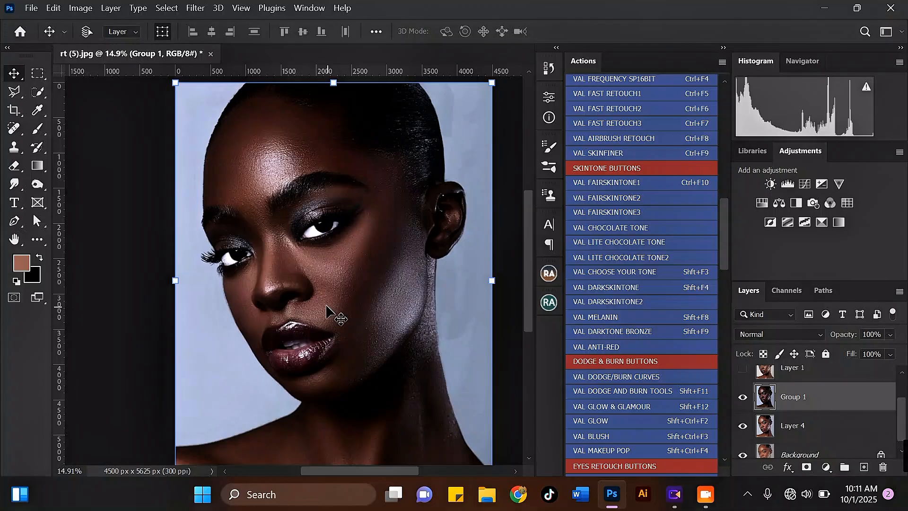
scroll(323, 298, "up", 1)
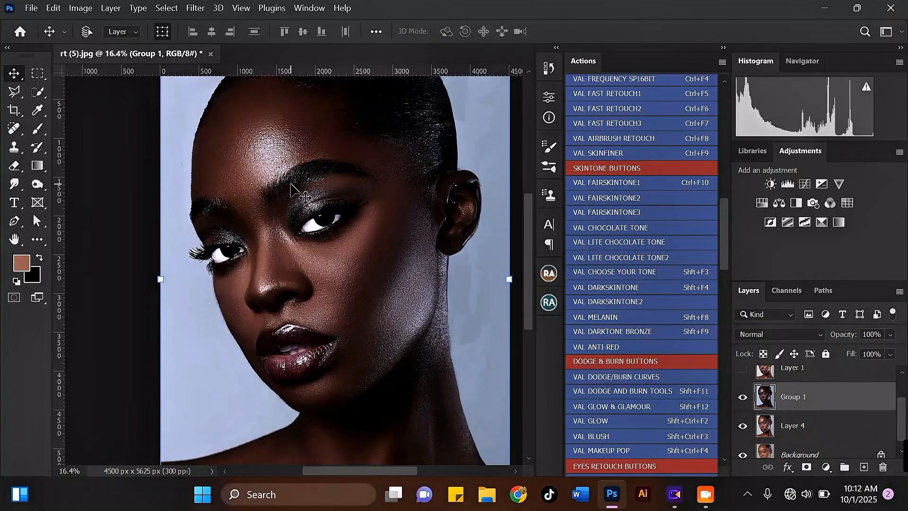
Open the HIGH END RETOUCH PACK copy image from the VAL BRUSH PACK folder in Videos.
mouse_move(723, 220)
left_mouse_down()
mouse_move(718, 381)
mouse_move(727, 109)
mouse_move(721, 414)
mouse_move(717, 288)
left_mouse_up()
left_click(31, 9)
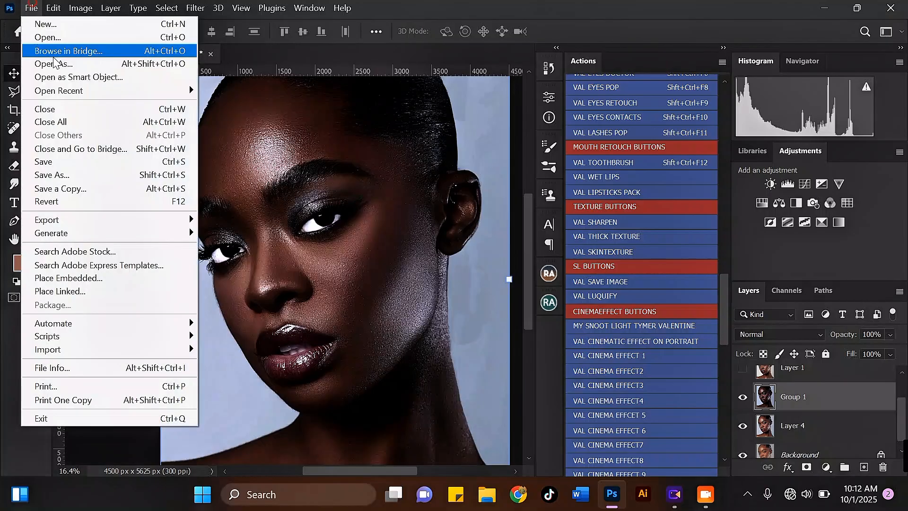
left_click(76, 38)
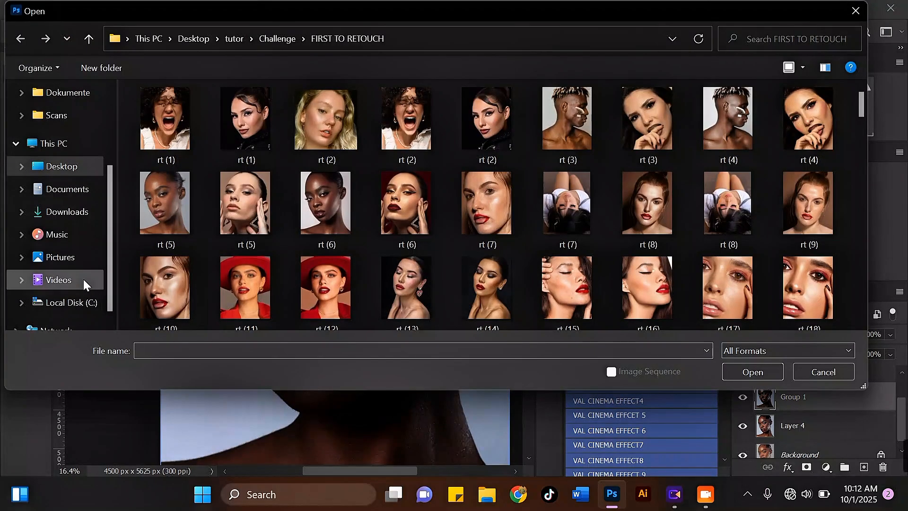
left_click(83, 280)
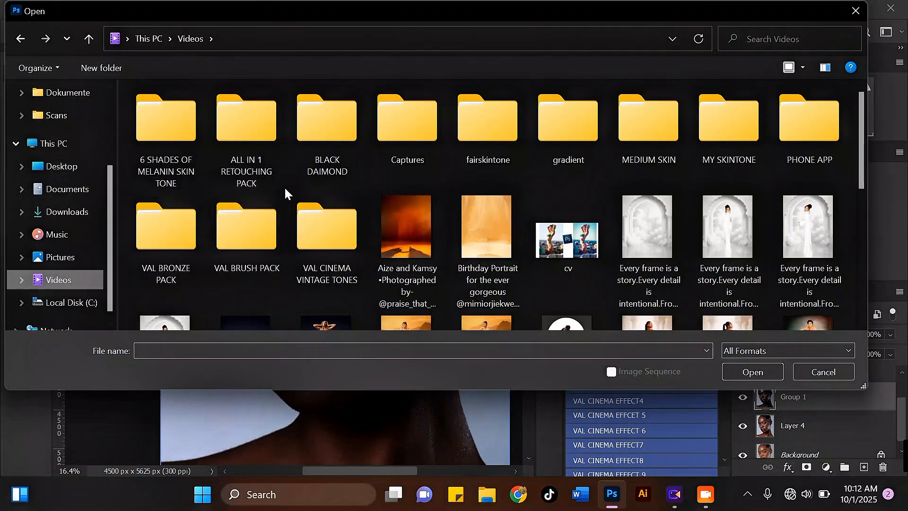
double_click(256, 226)
left_click(253, 126)
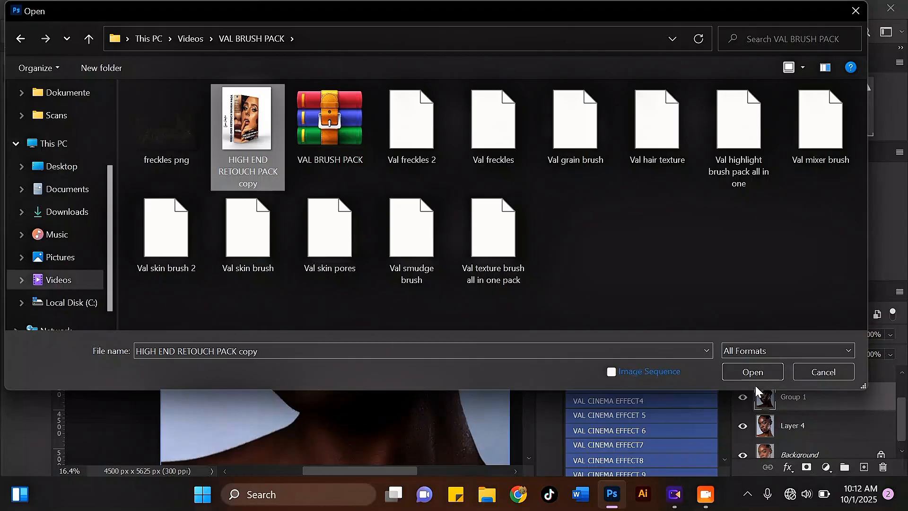
left_click(752, 371)
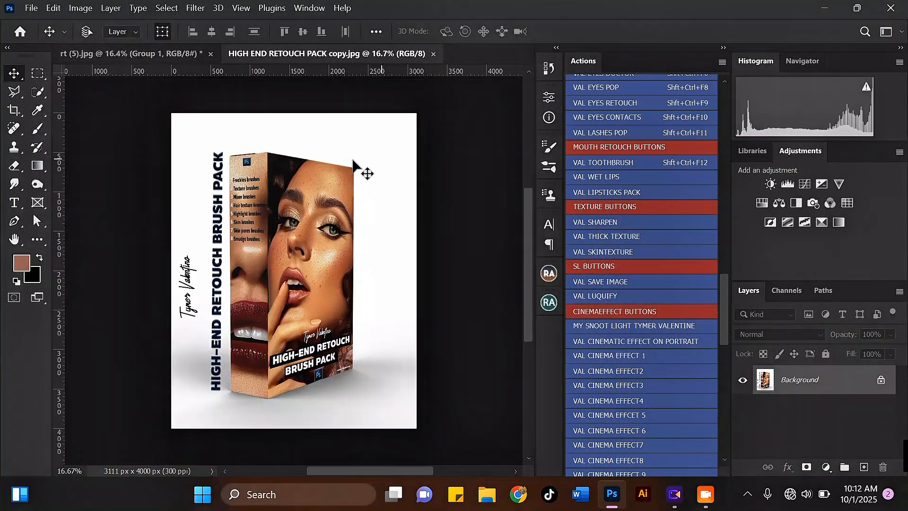
Examine the brush categories listed on the side of the retouch brush pack box and its cover artwork.
scroll(238, 203, "up", 8)
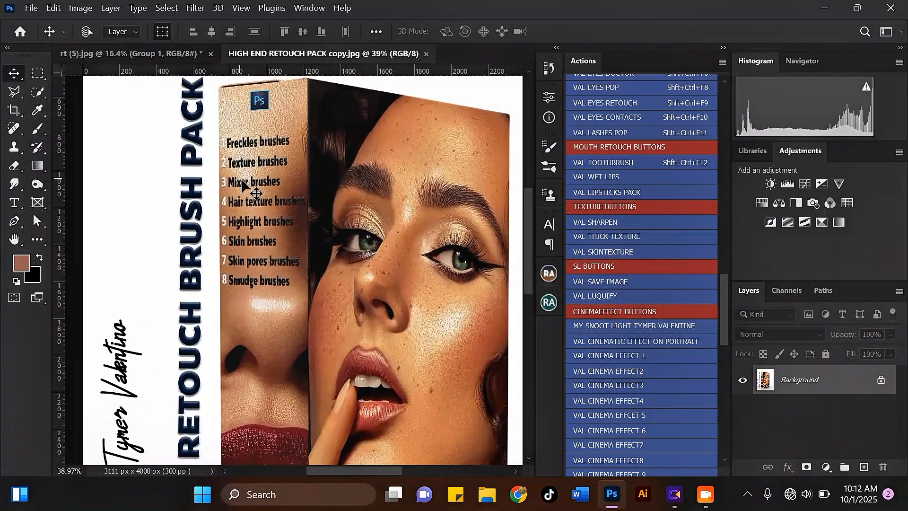
scroll(247, 153, "up", 2)
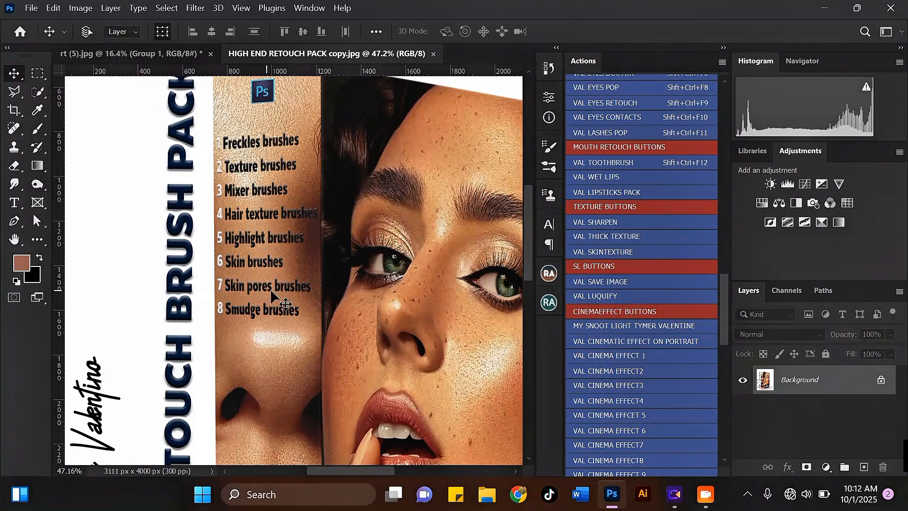
scroll(276, 333, "down", 5)
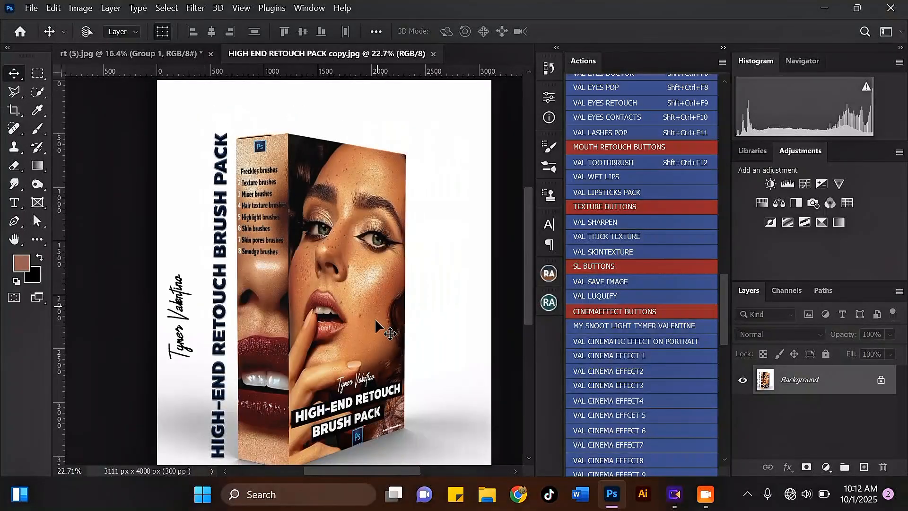
scroll(359, 276, "up", 2)
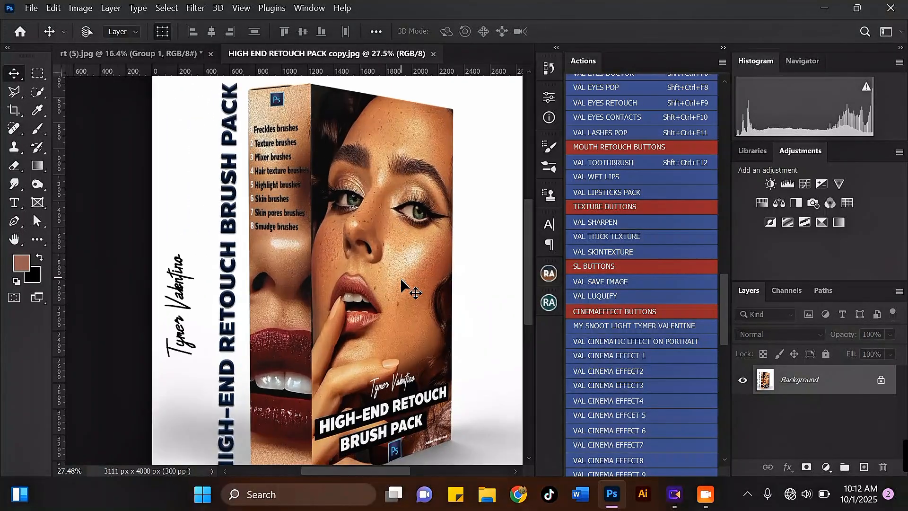
scroll(410, 132, "down", 1)
scroll(428, 326, "up", 1)
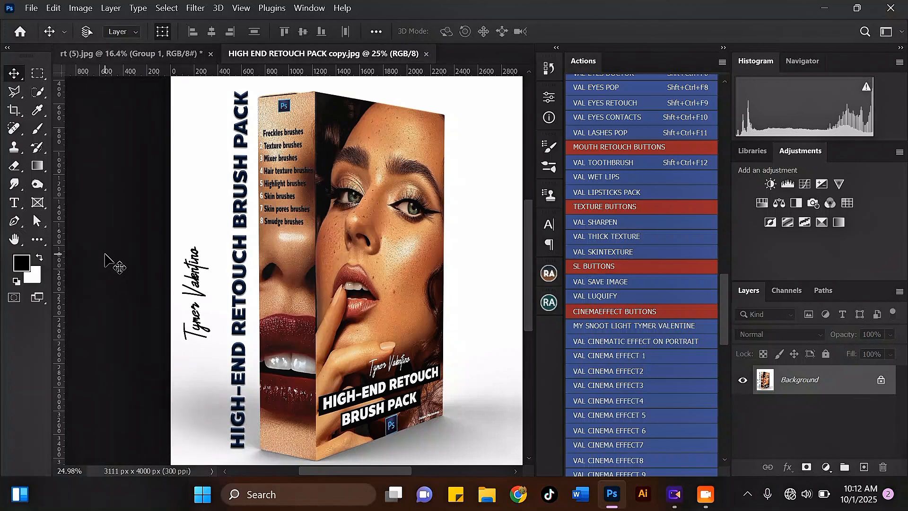
Swap the foreground and background colours and return to the rt (5).jpg document to review the dark-skin portrait.
key("x")
left_click(194, 54)
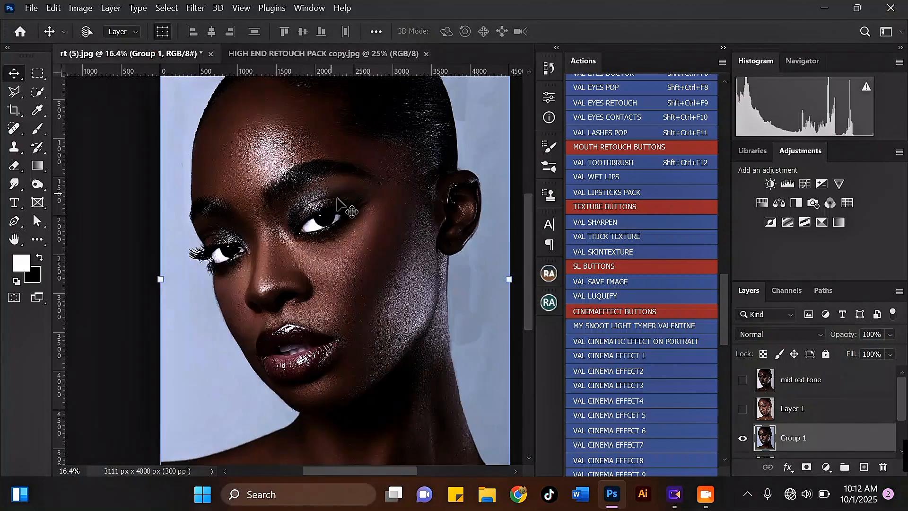
scroll(293, 189, "down", 1)
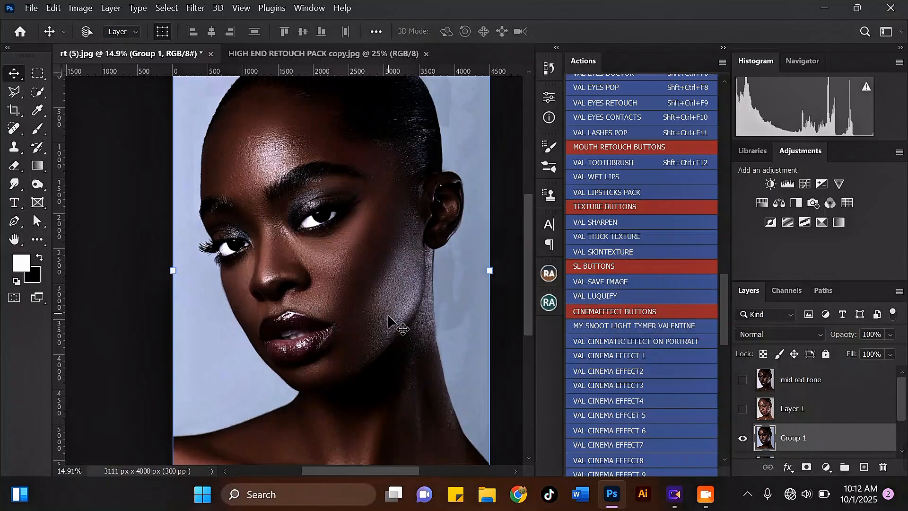
scroll(382, 314, "down", 1)
scroll(312, 195, "up", 1)
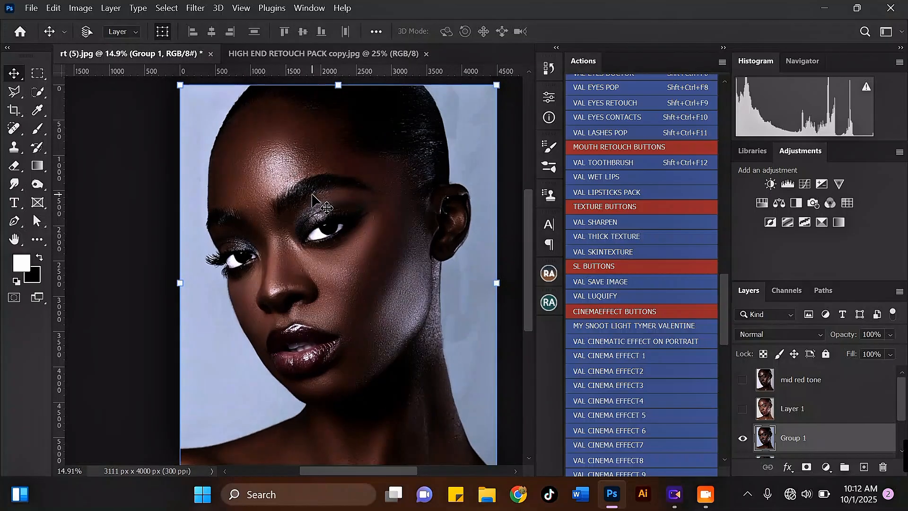